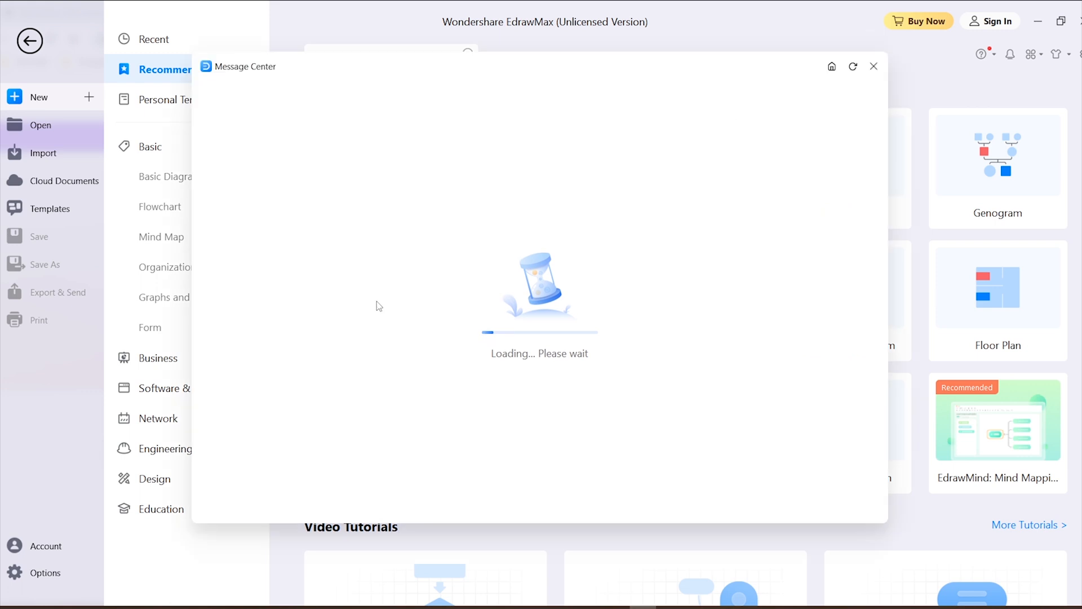
# Dismiss the Message Center and complete the three-step welcome tour
pyautogui.click(873, 66)
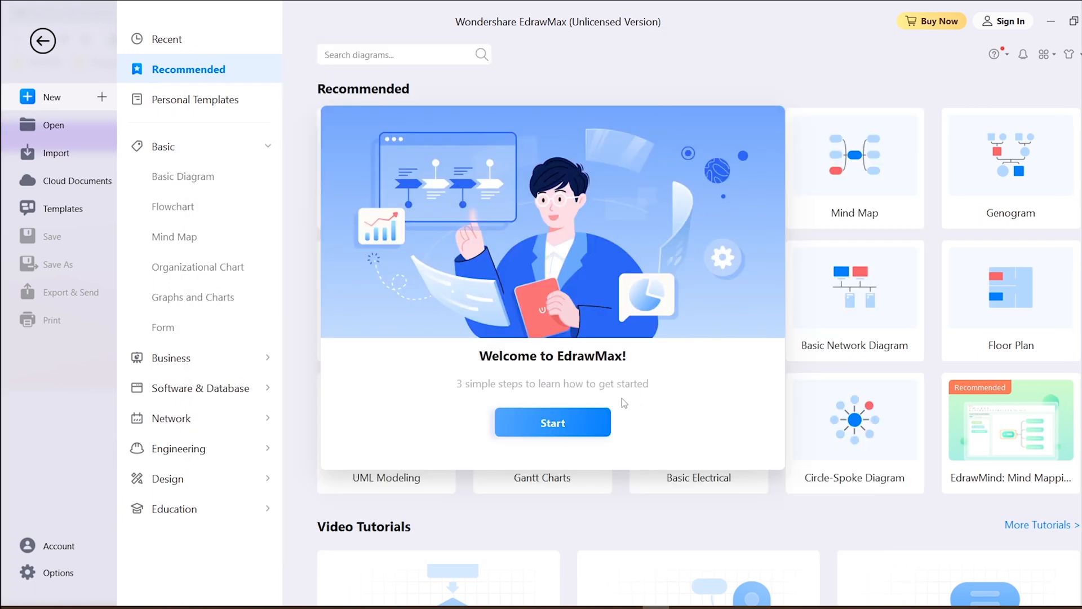
pyautogui.click(561, 427)
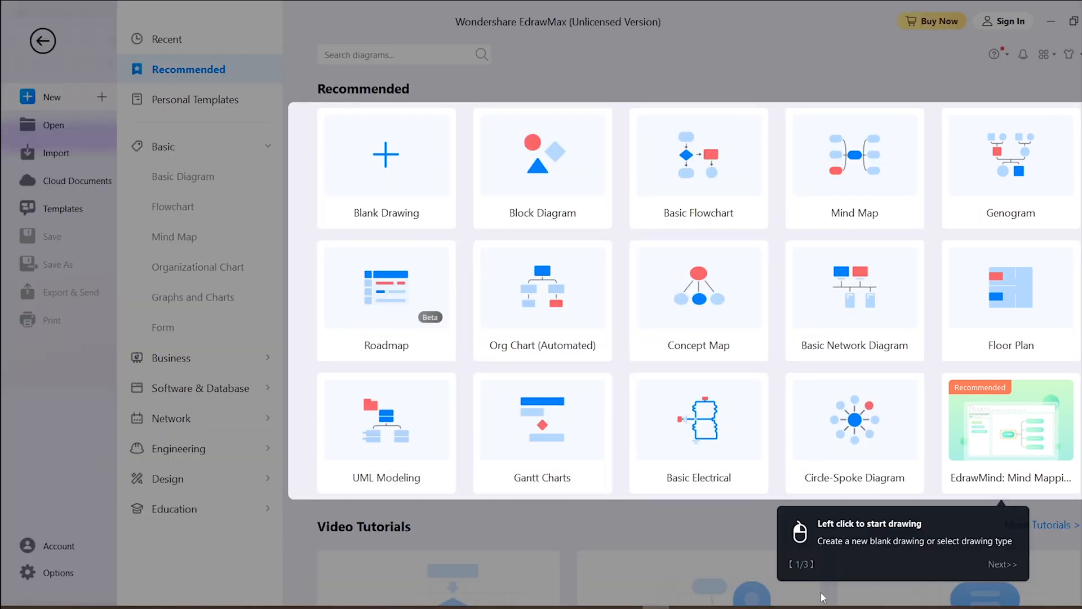
pyautogui.click(1002, 564)
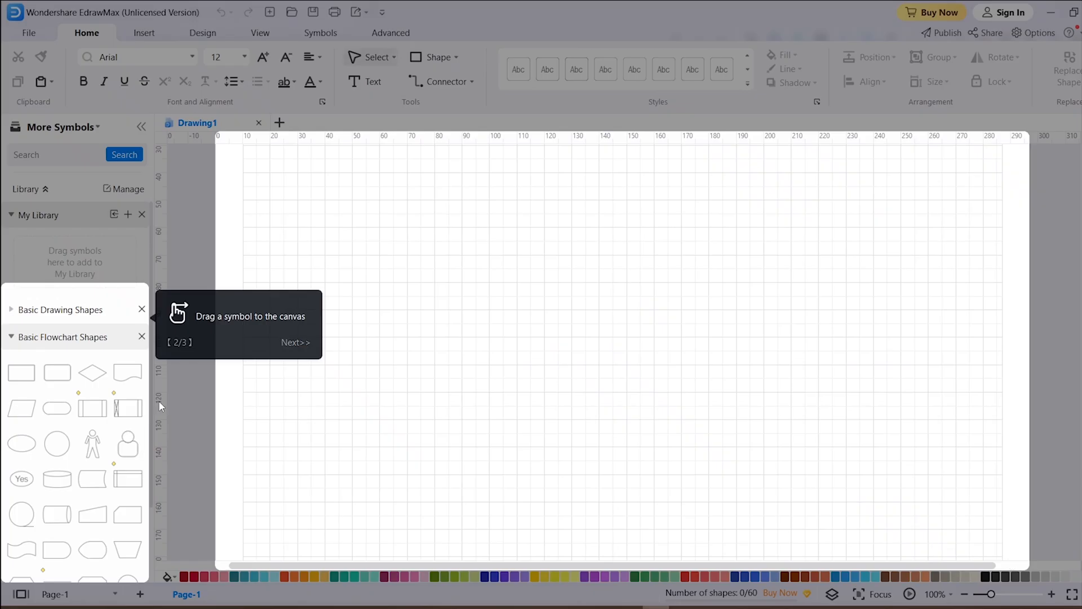
pyautogui.click(286, 343)
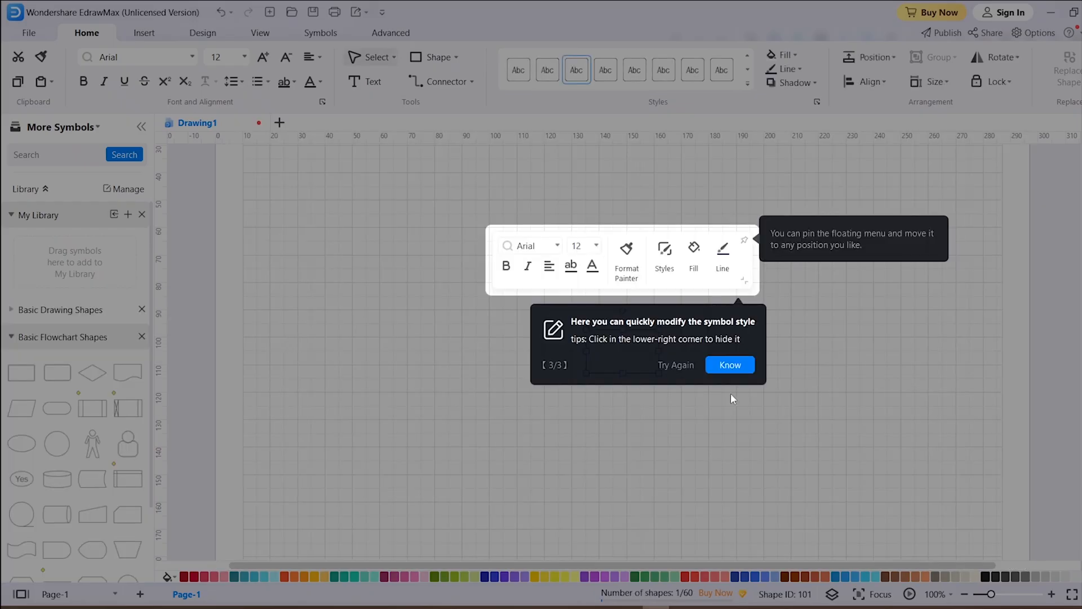
pyautogui.click(740, 368)
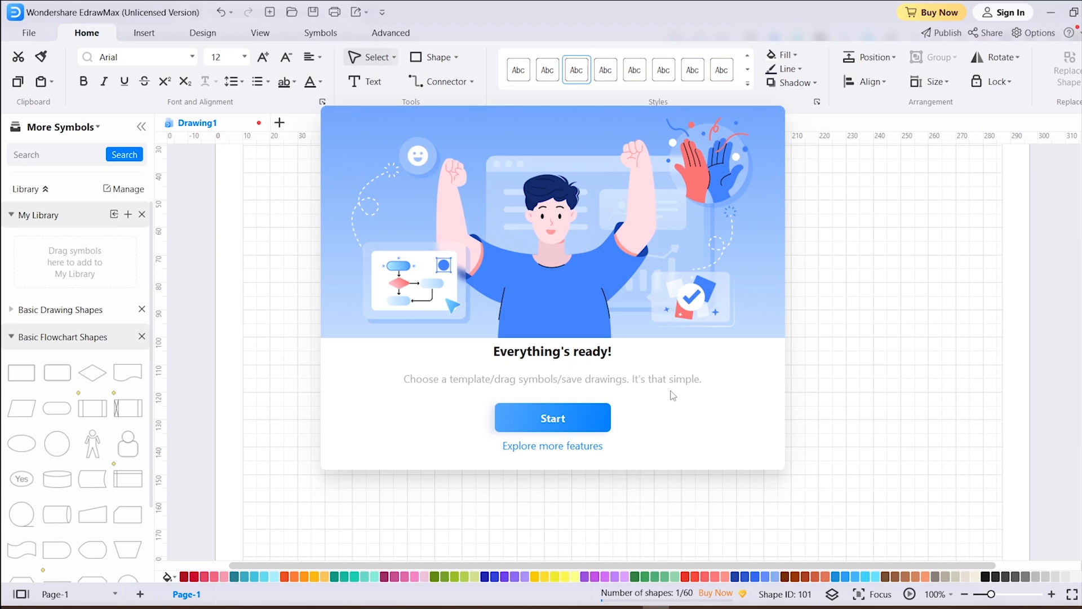
pyautogui.click(595, 417)
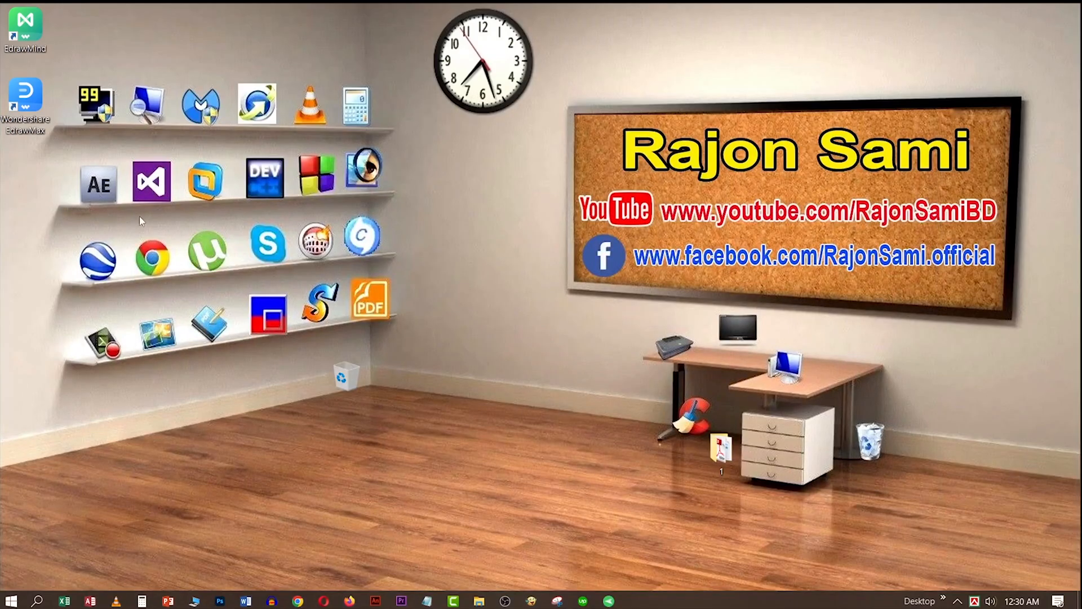
# Launch Wondershare EdrawMax from the desktop and preview the Flowchart video tutorial partway through
pyautogui.doubleClick(32, 115)
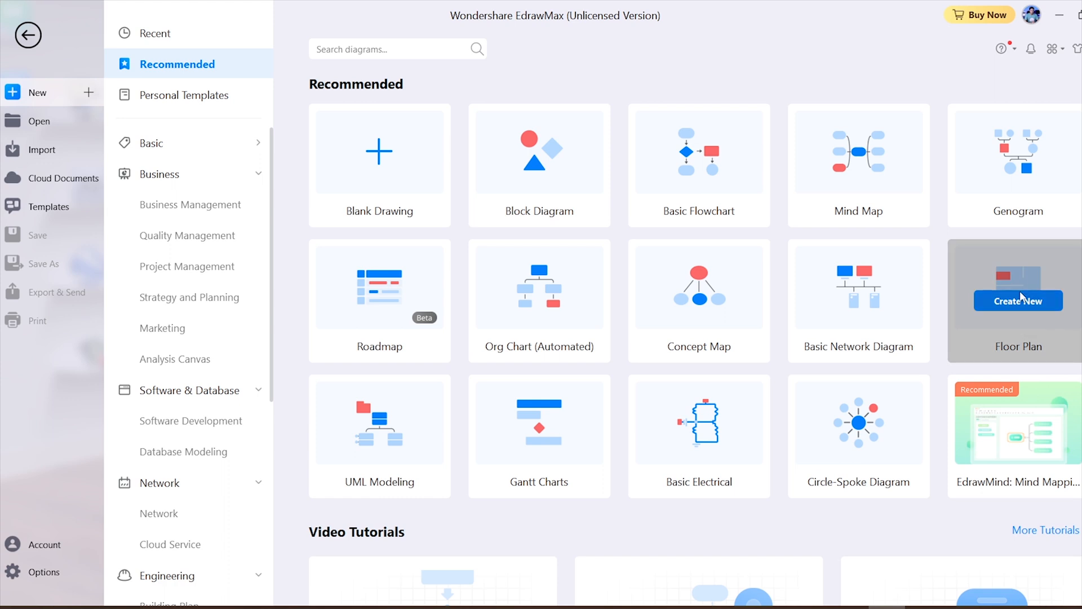
pyautogui.scroll(-2, 706, 505)
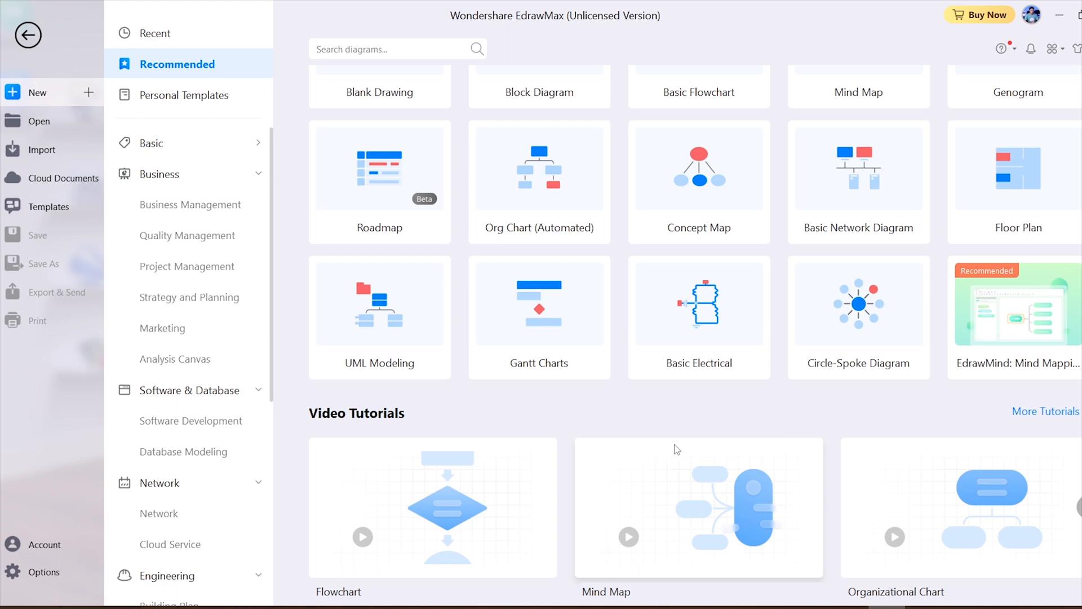
pyautogui.click(365, 538)
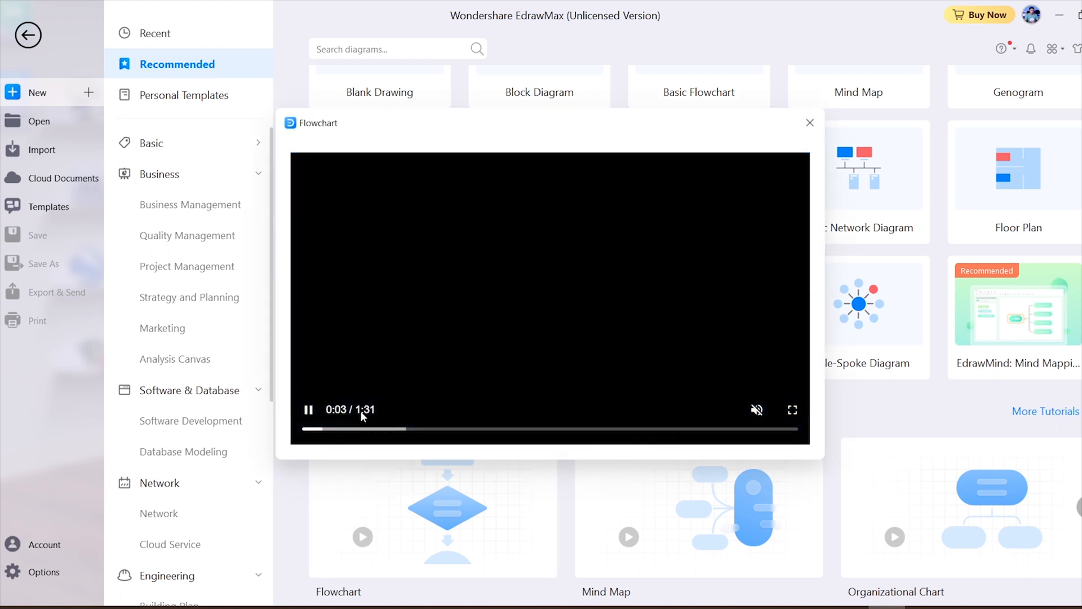
pyautogui.click(403, 428)
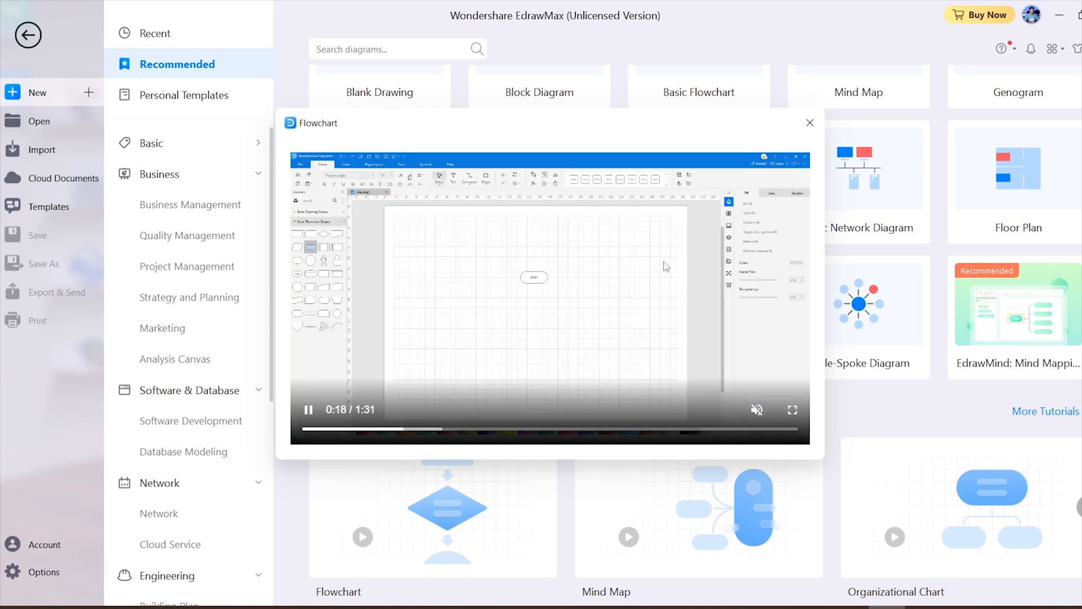
pyautogui.press('Escape')
# Browse the Basic Diagram, Flowchart and Mind Map templates in the Basic category
pyautogui.click(171, 144)
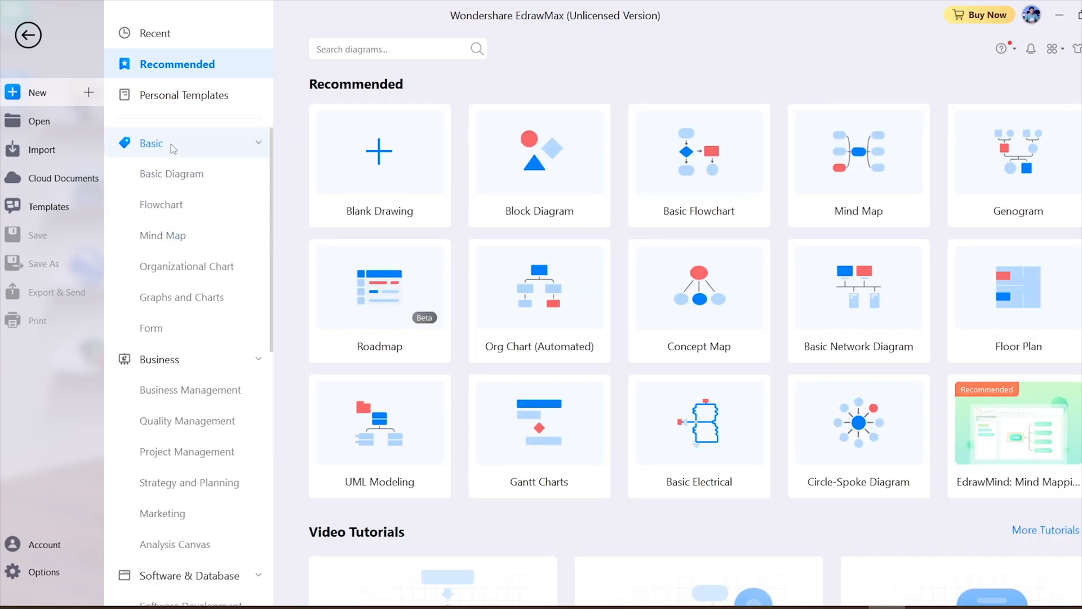
pyautogui.click(179, 179)
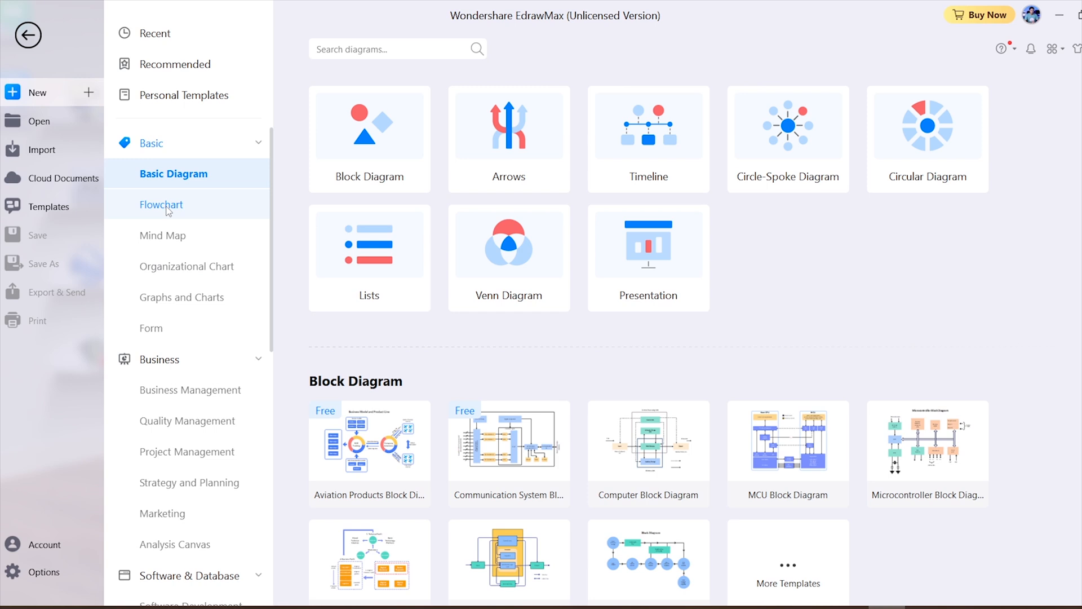
pyautogui.click(164, 205)
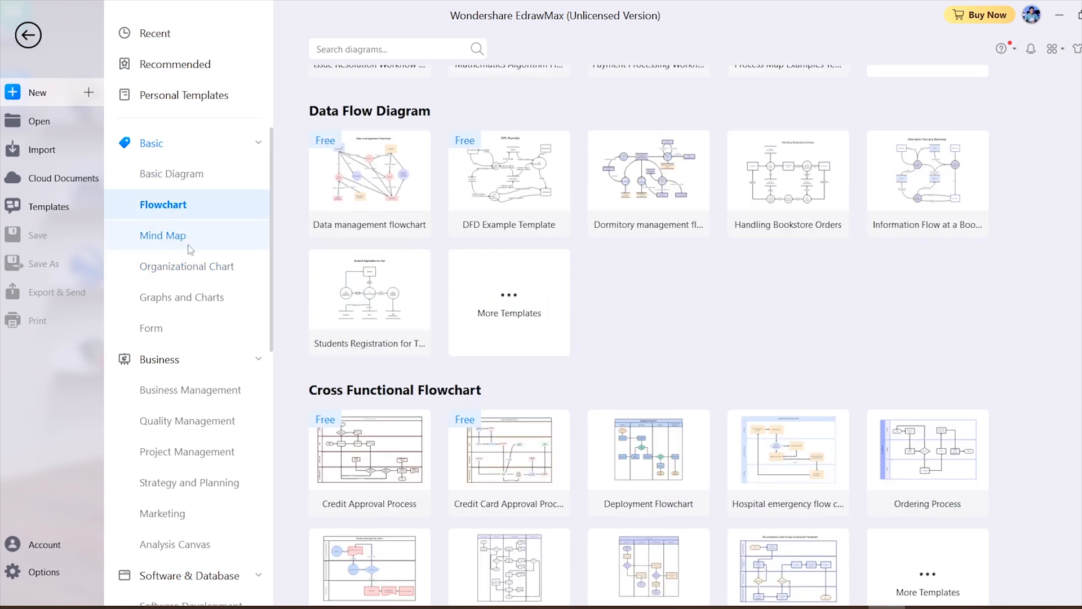
pyautogui.click(189, 247)
pyautogui.scroll(-2, 712, 404)
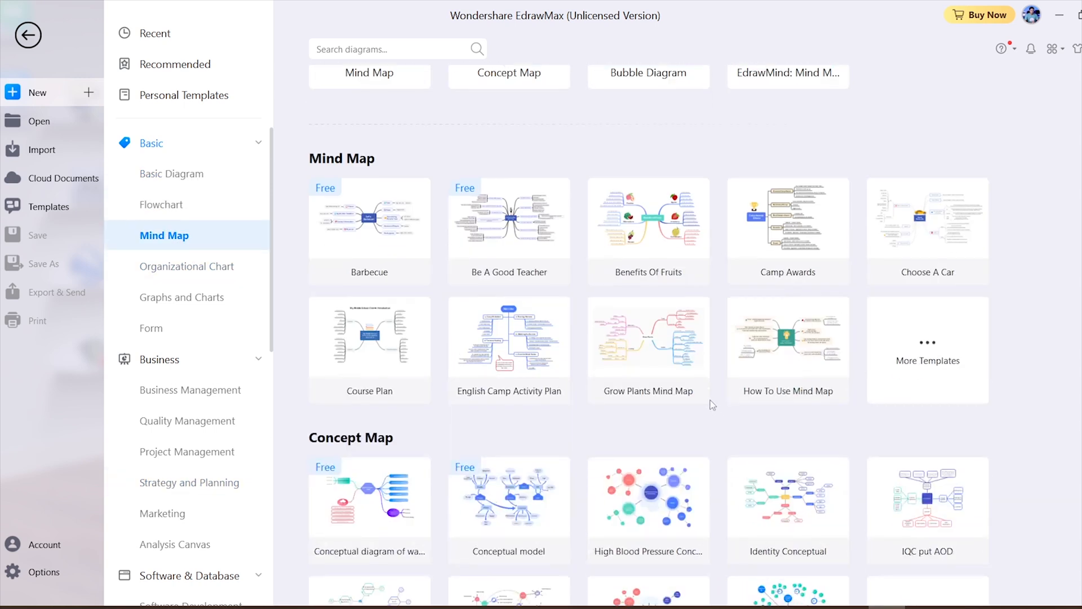
pyautogui.scroll(-2, 712, 405)
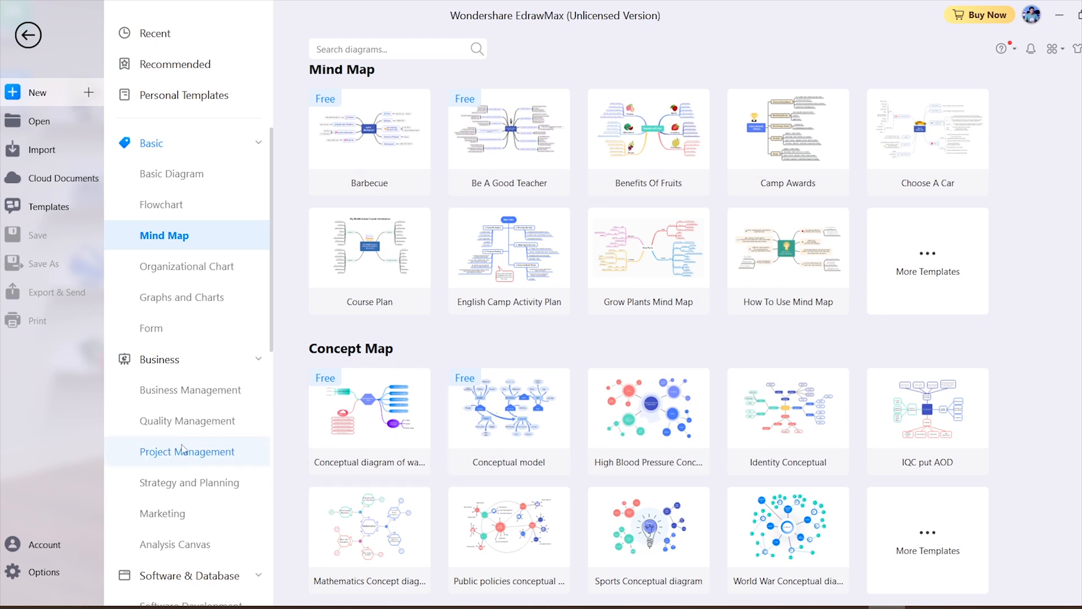
# Browse the Business templates, including Quality Management, Project Management, and Strategy and Planning
pyautogui.click(194, 396)
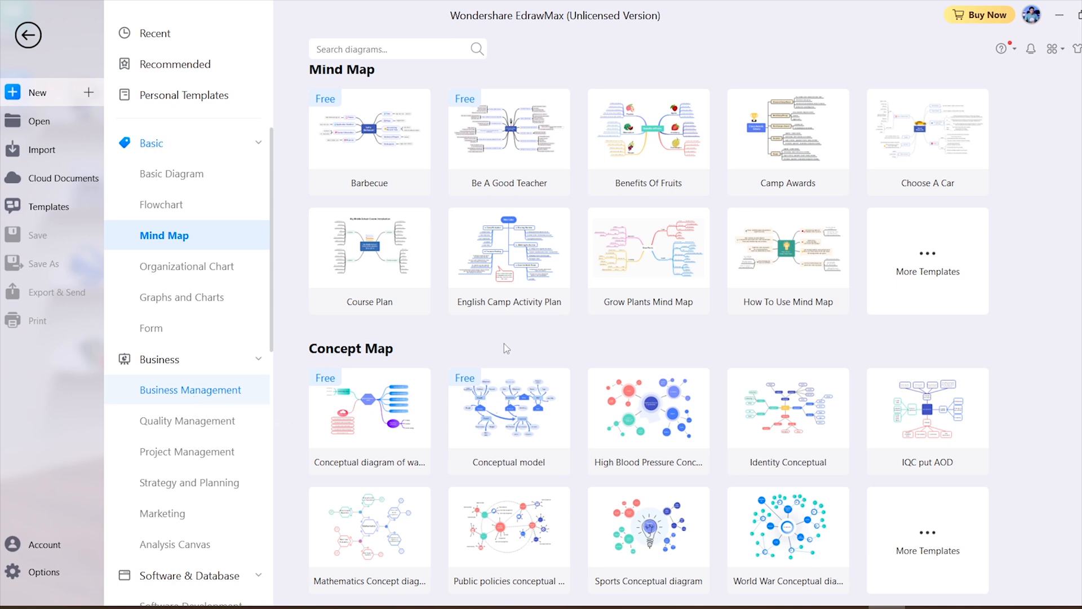
pyautogui.click(181, 355)
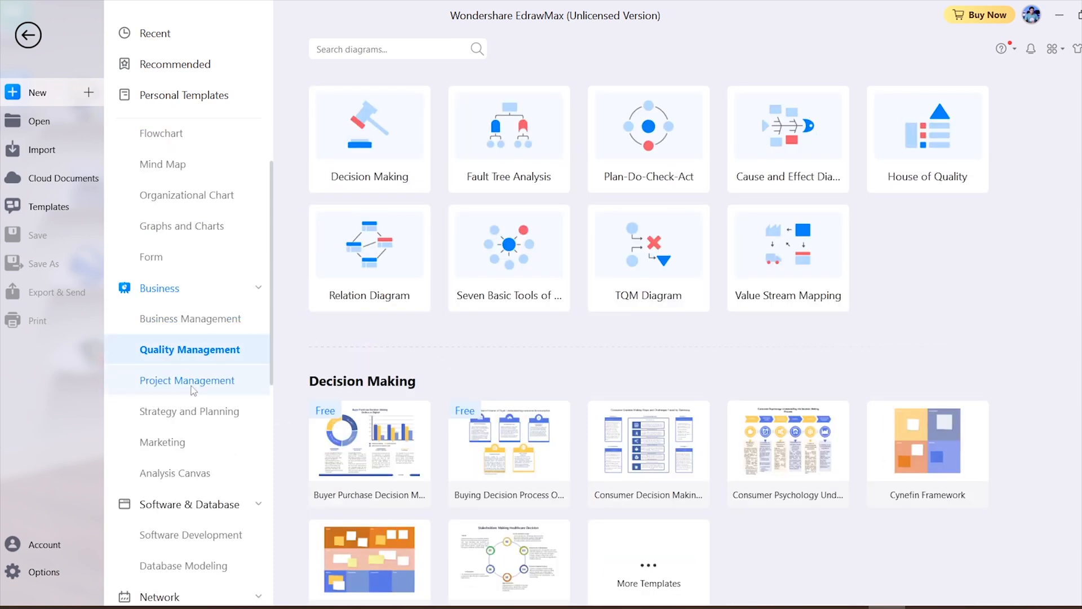
pyautogui.click(192, 383)
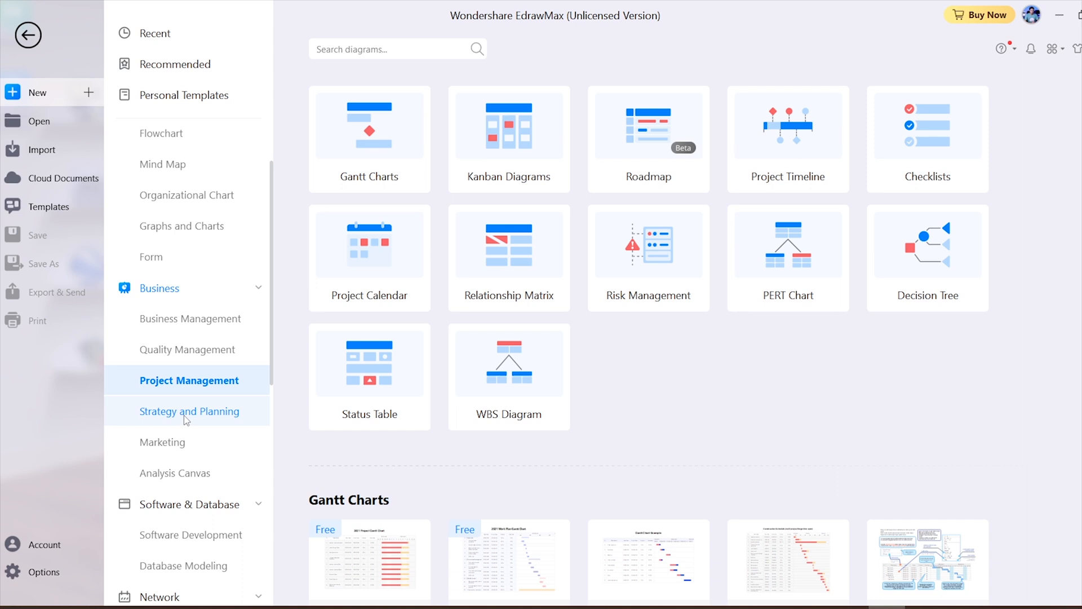
pyautogui.click(185, 416)
pyautogui.scroll(-1, 172, 570)
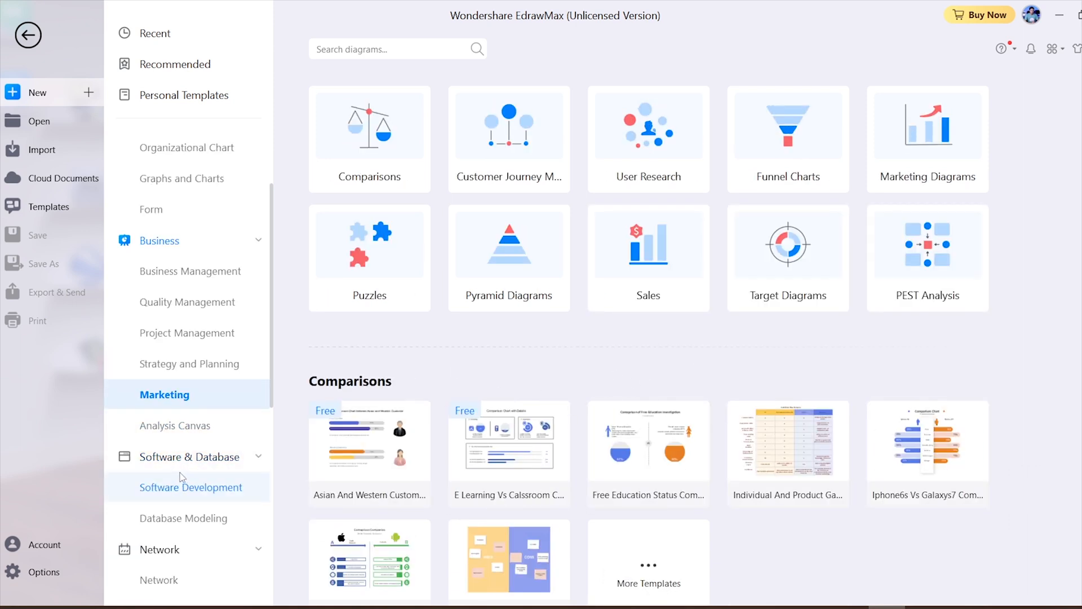
# Browse the Software Development templates and collapse the Engineering and Design categories
pyautogui.click(179, 466)
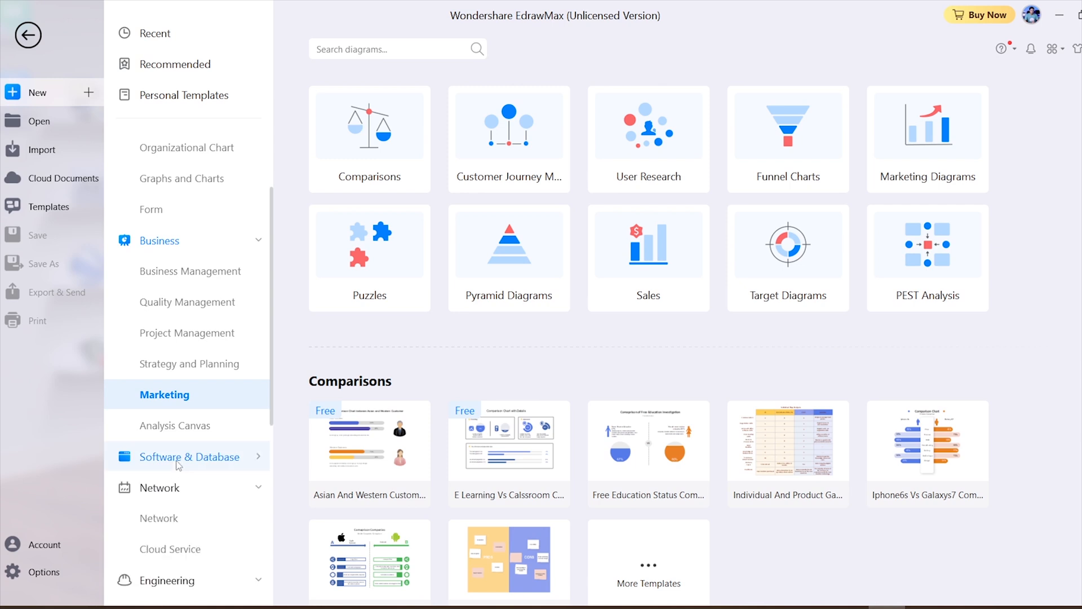
pyautogui.click(182, 463)
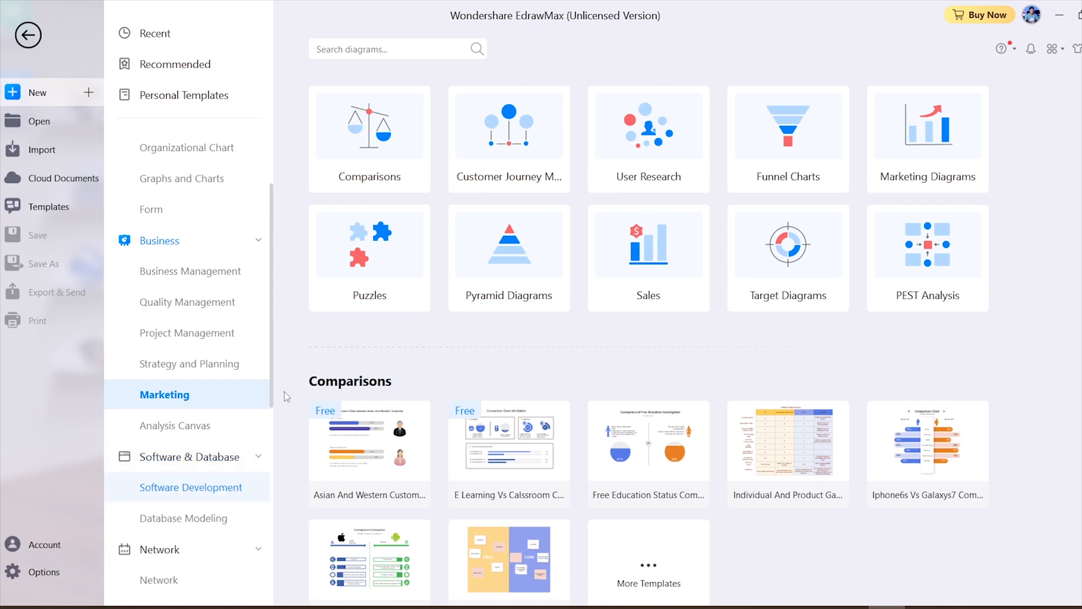
pyautogui.scroll(-5, 168, 385)
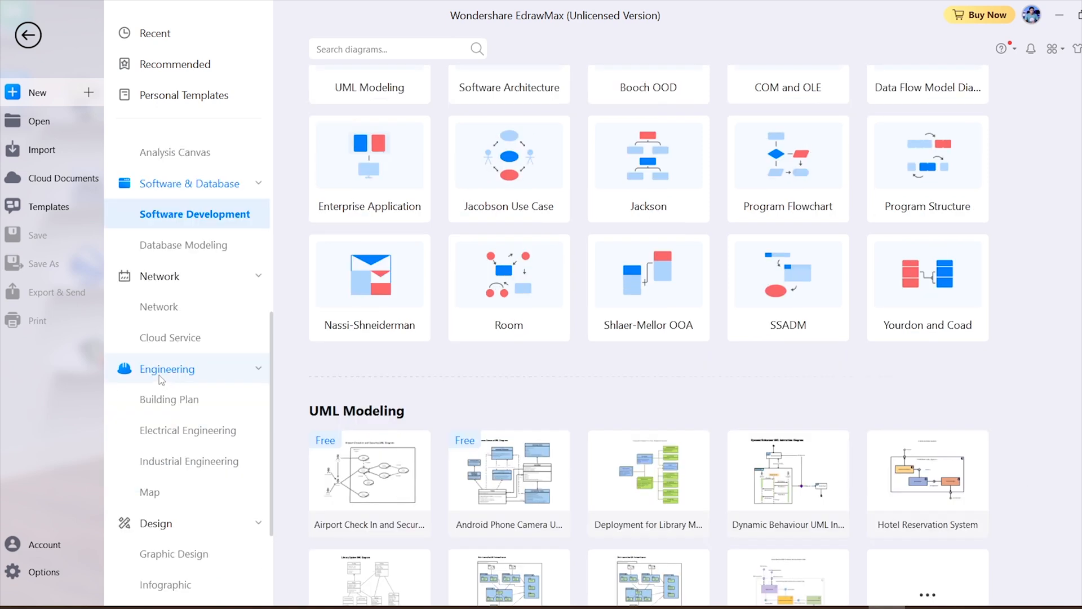
pyautogui.click(162, 373)
pyautogui.click(154, 401)
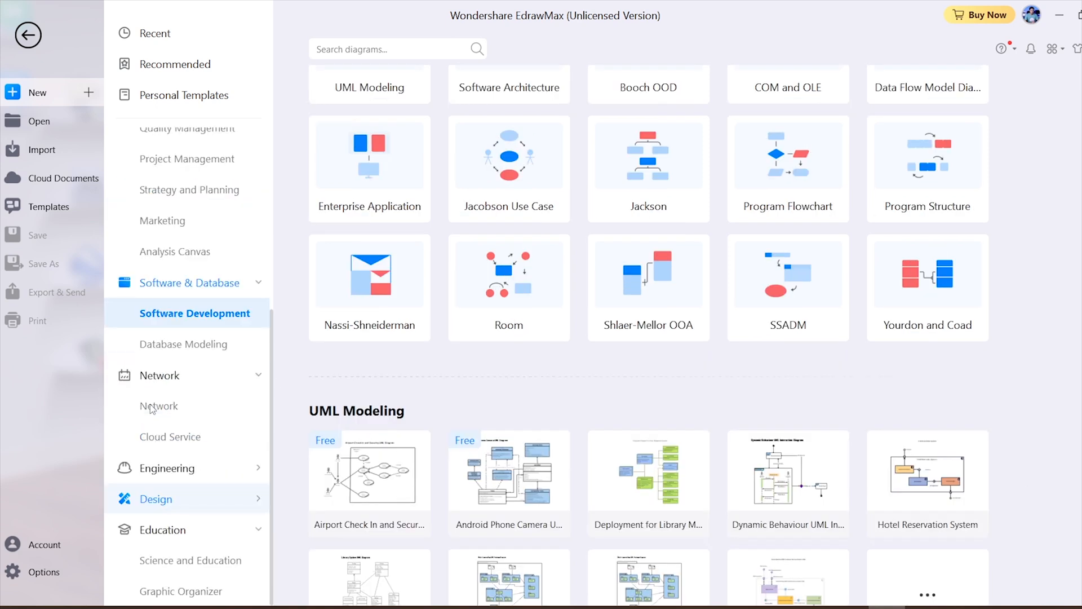
# Browse the Graphic Design, Science and Education, and Graphic Organizer template categories
pyautogui.click(164, 498)
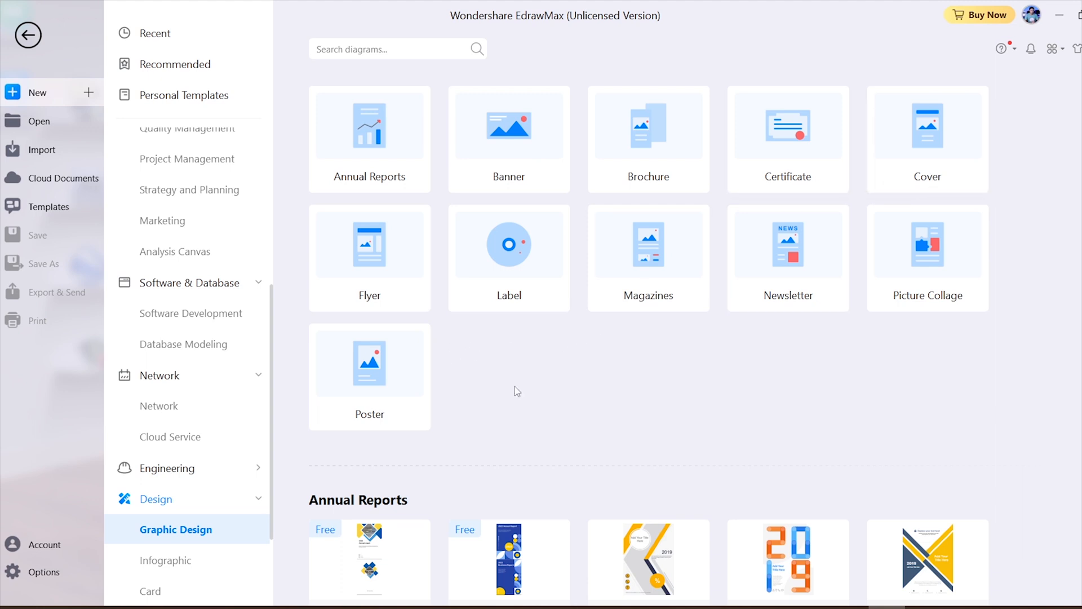
pyautogui.scroll(-3, 214, 508)
pyautogui.click(189, 560)
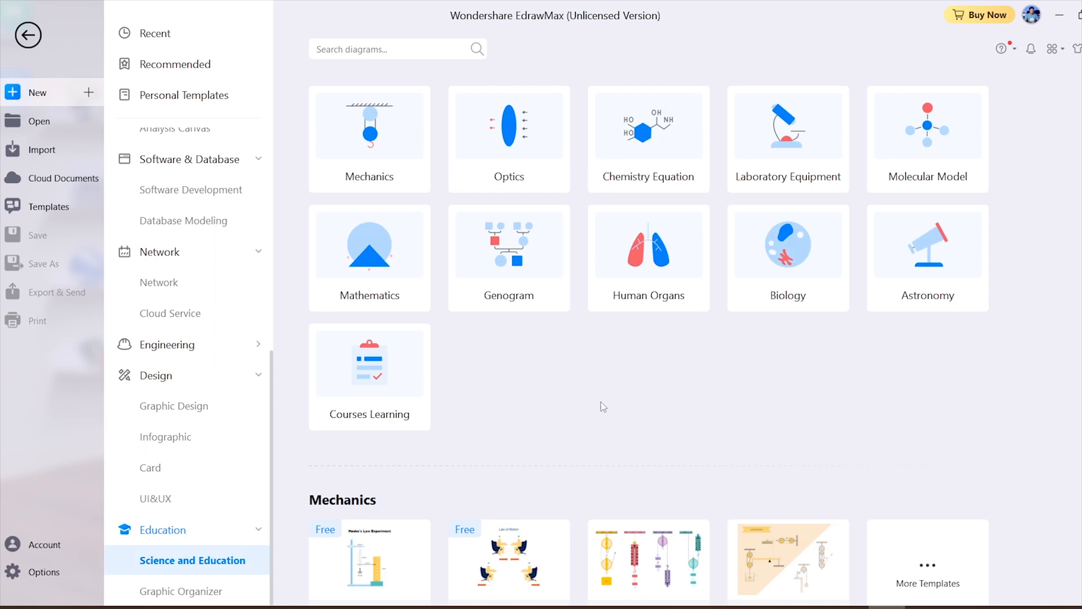
pyautogui.scroll(-5, 620, 394)
pyautogui.click(183, 591)
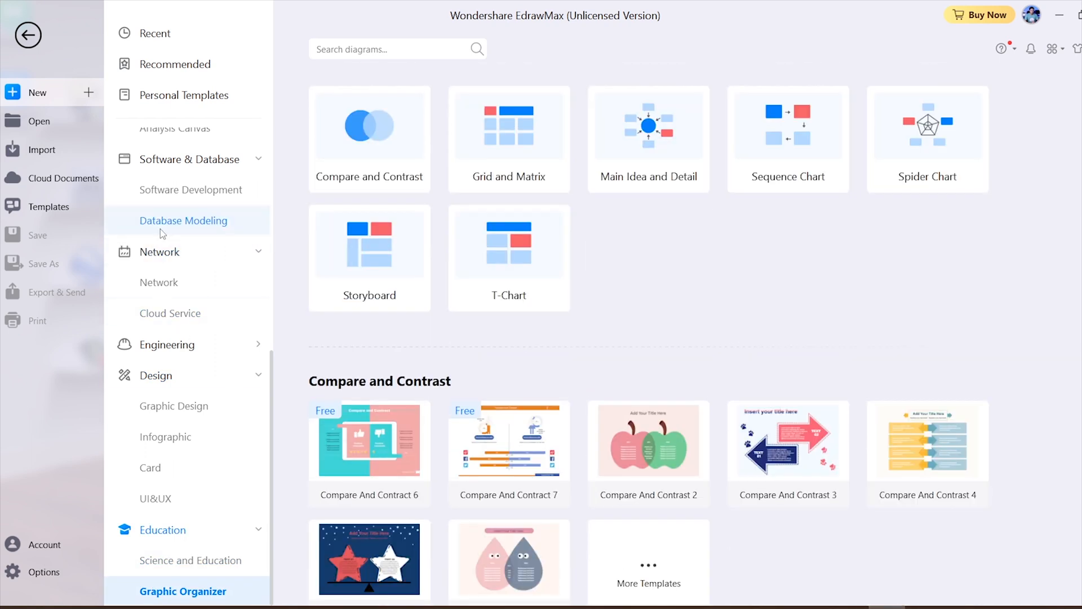
# Leave the template gallery and open a new blank drawing
pyautogui.click(28, 33)
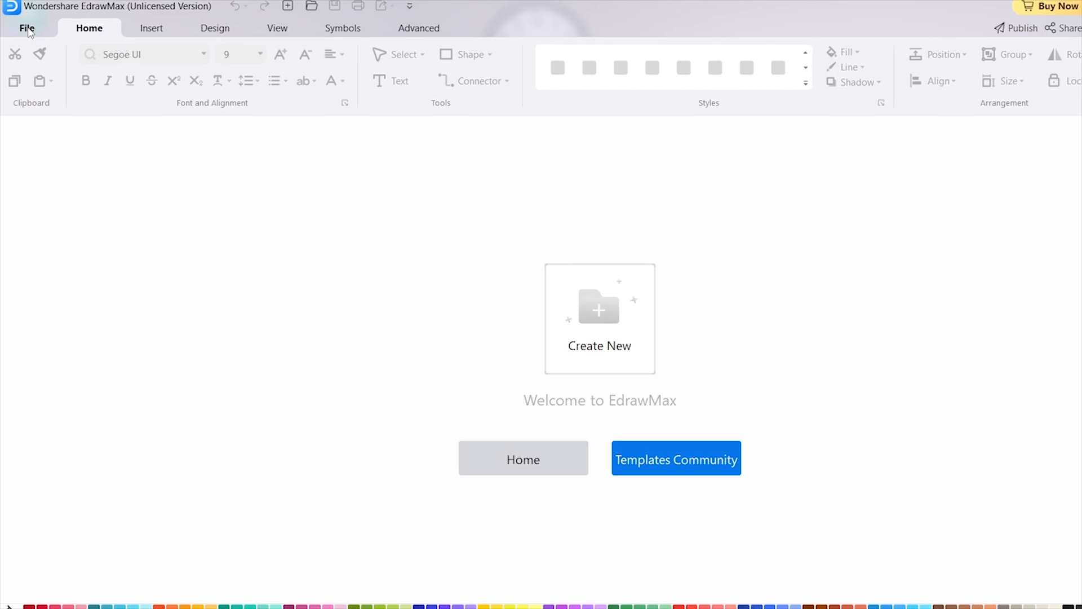
pyautogui.click(27, 29)
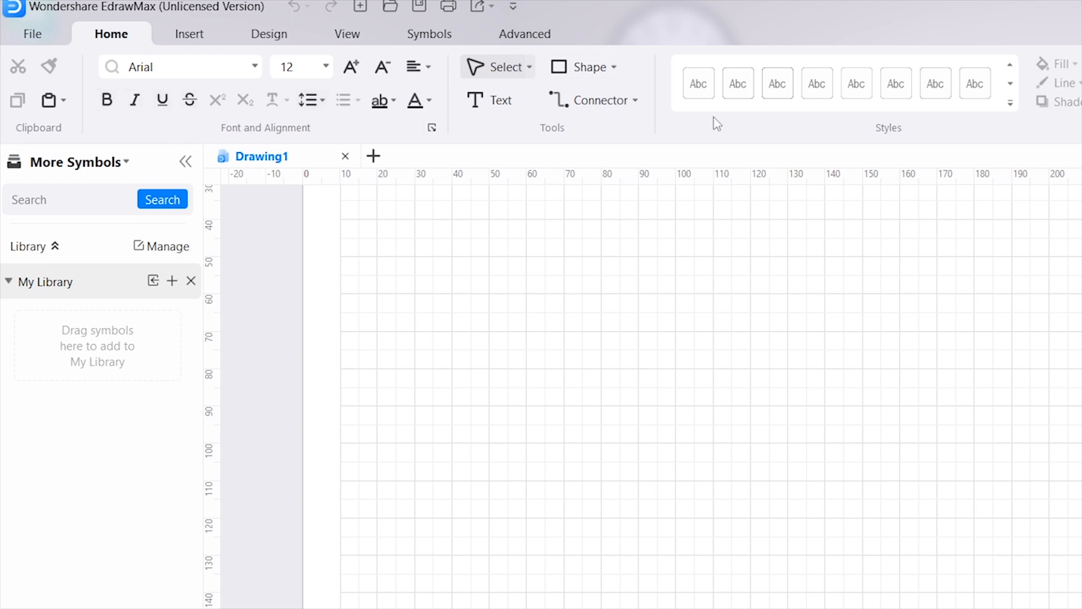
# Examine the available insert options for tables, icons, charts and shapes without adding anything to the drawing
pyautogui.click(183, 37)
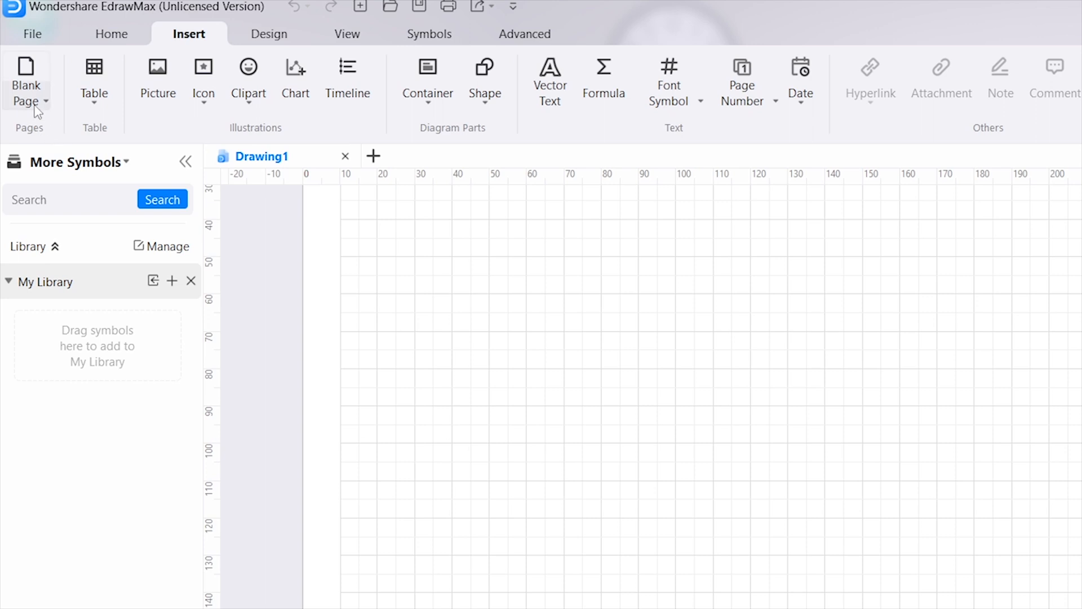
pyautogui.click(89, 109)
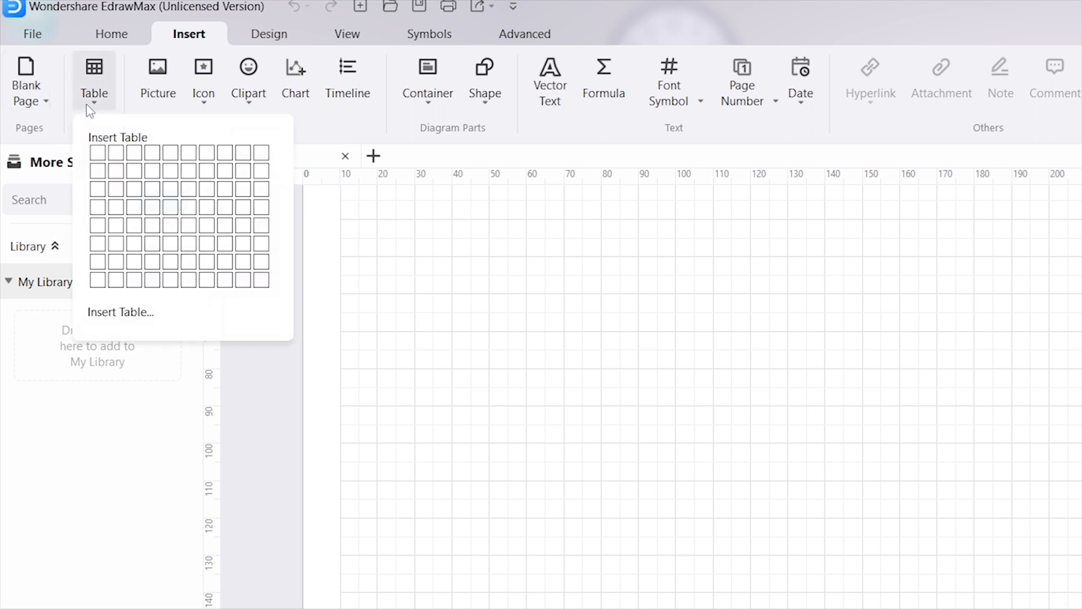
pyautogui.click(151, 107)
pyautogui.press('Escape')
pyautogui.click(206, 107)
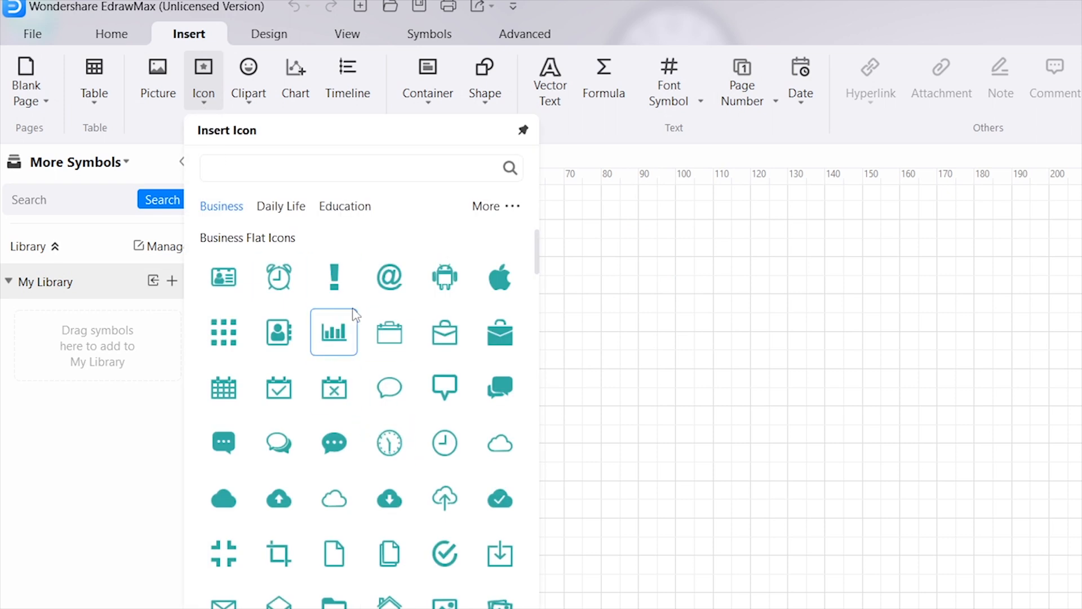
pyautogui.click(299, 100)
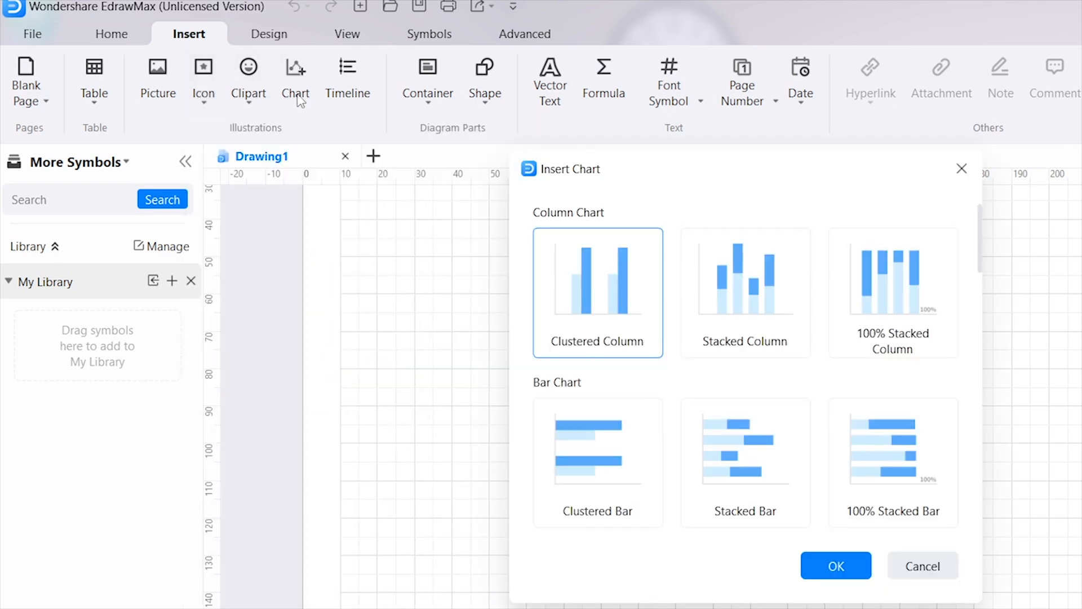
pyautogui.press('Escape')
pyautogui.click(484, 97)
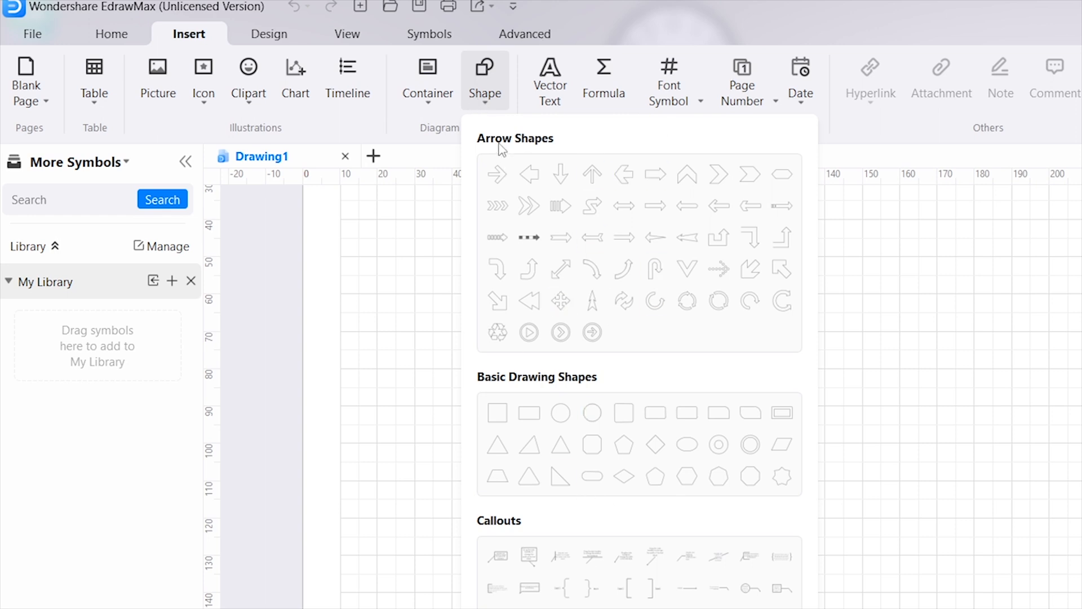
pyautogui.click(551, 97)
pyautogui.press('Escape')
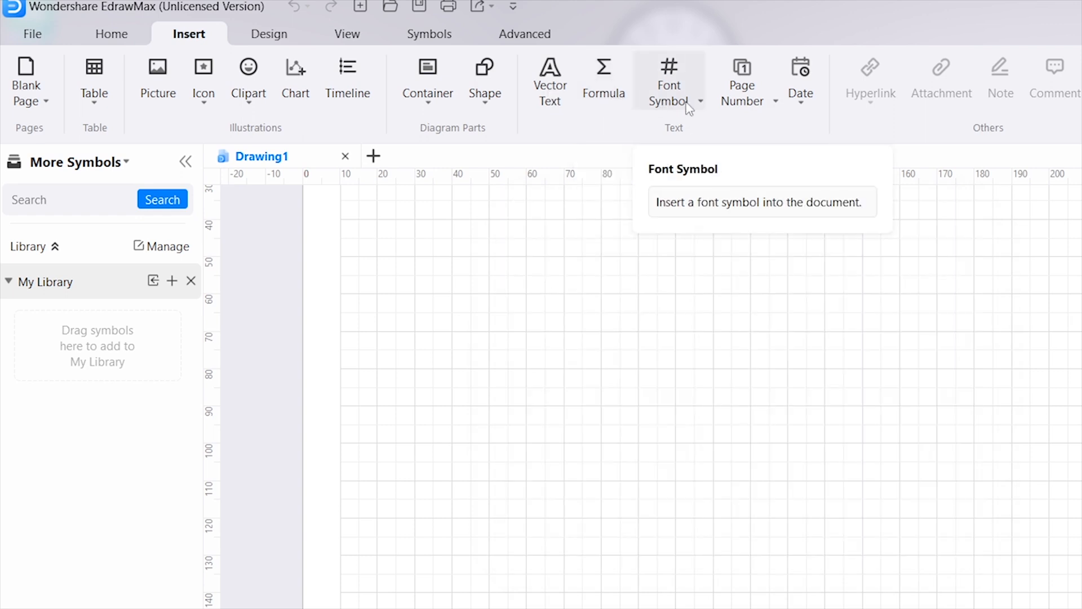
# Examine the available theme and background options, the symbol drawing tools, and the basic font and style tools
pyautogui.click(279, 41)
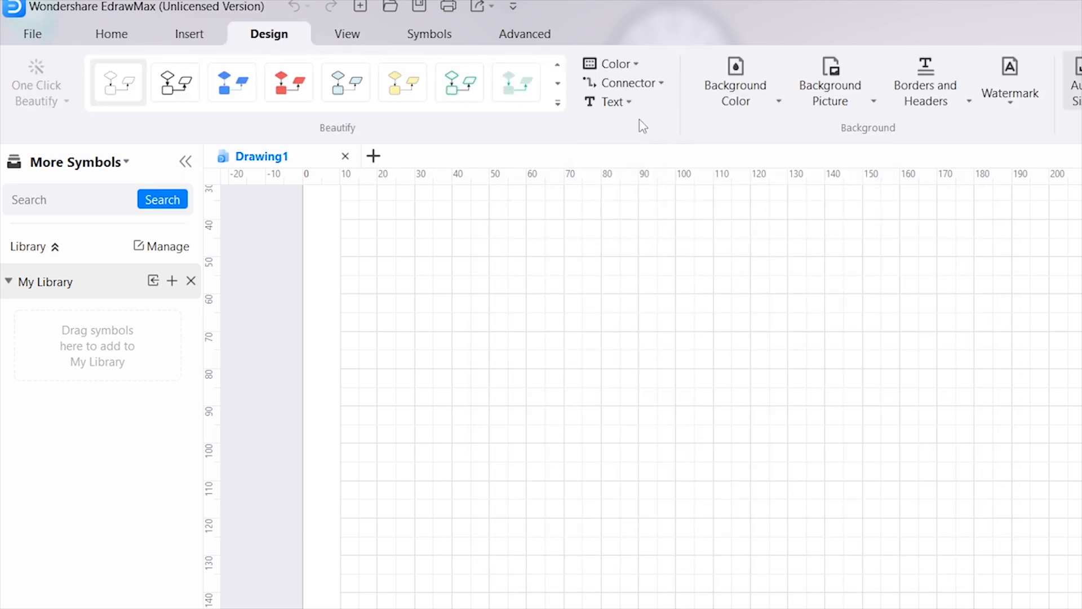
pyautogui.click(428, 35)
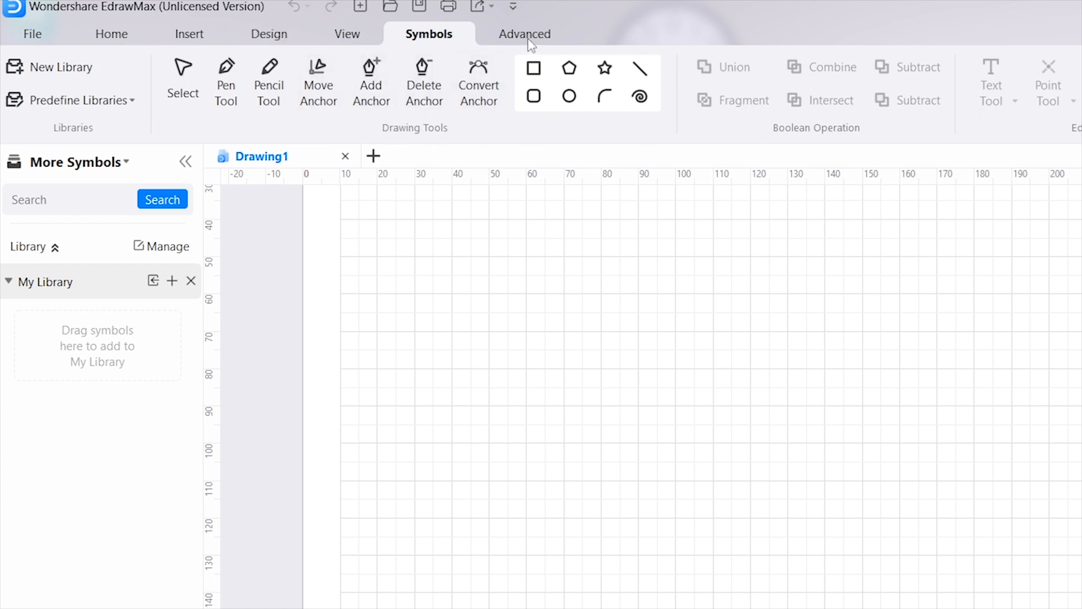
pyautogui.click(113, 34)
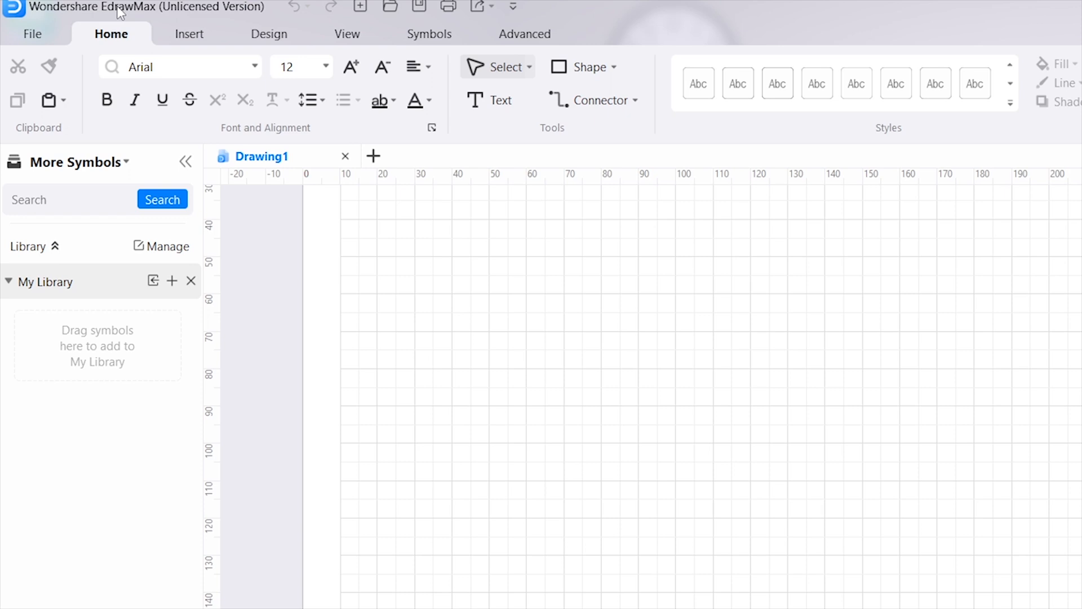
# Return to the template gallery and browse the Analysis Canvas and Marketing template categories
pyautogui.click(42, 35)
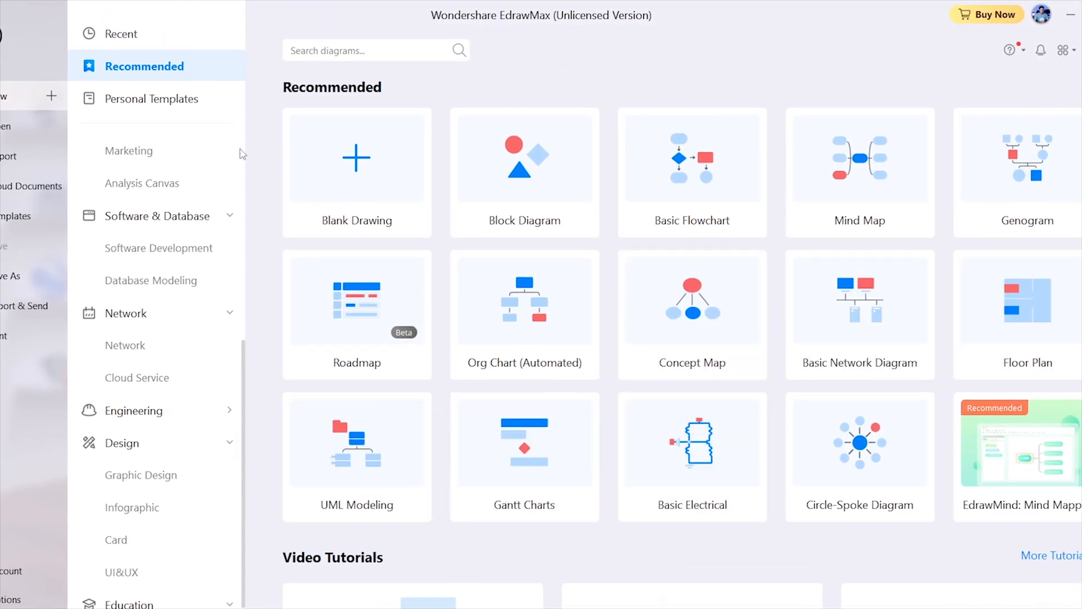
pyautogui.click(129, 158)
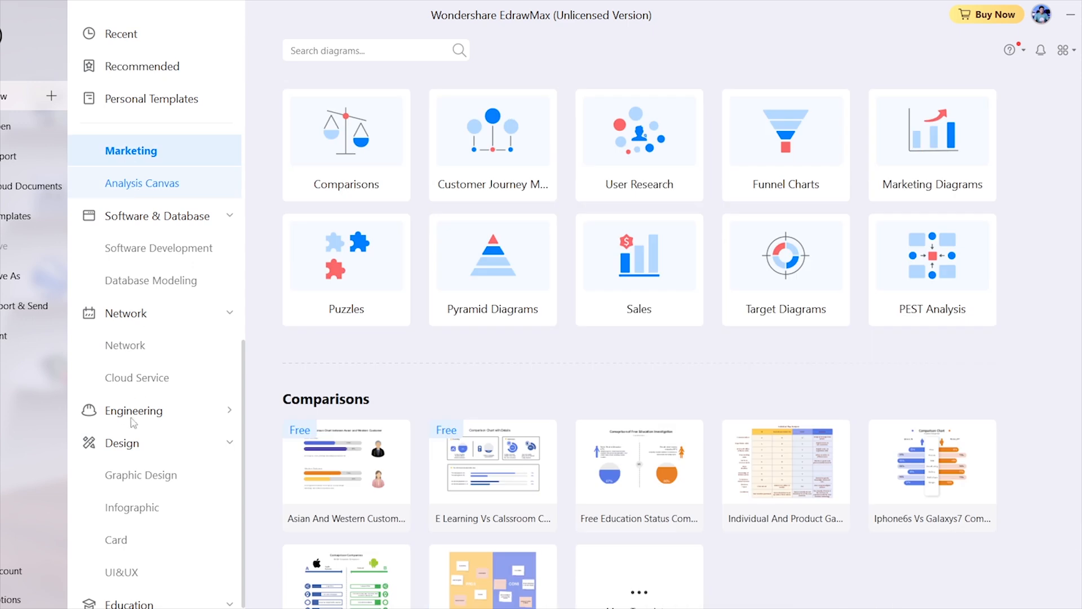
pyautogui.click(158, 148)
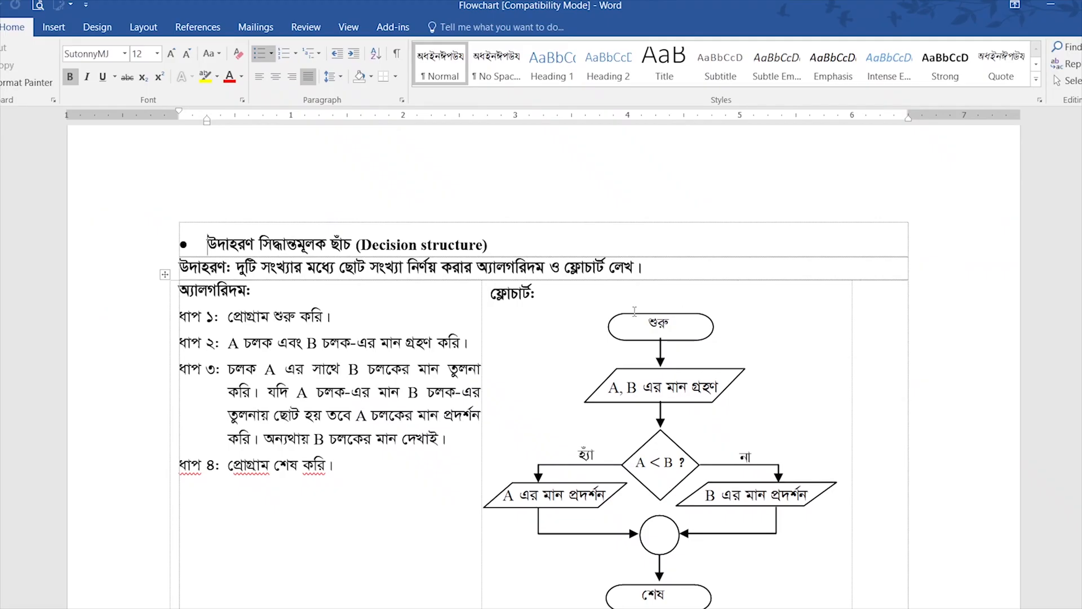
# Switch to the Flowchart document in Word and examine the decision-structure flowchart comparing A and B from start to end
pyautogui.scroll(-1, 635, 311)
pyautogui.scroll(-8, 772, 442)
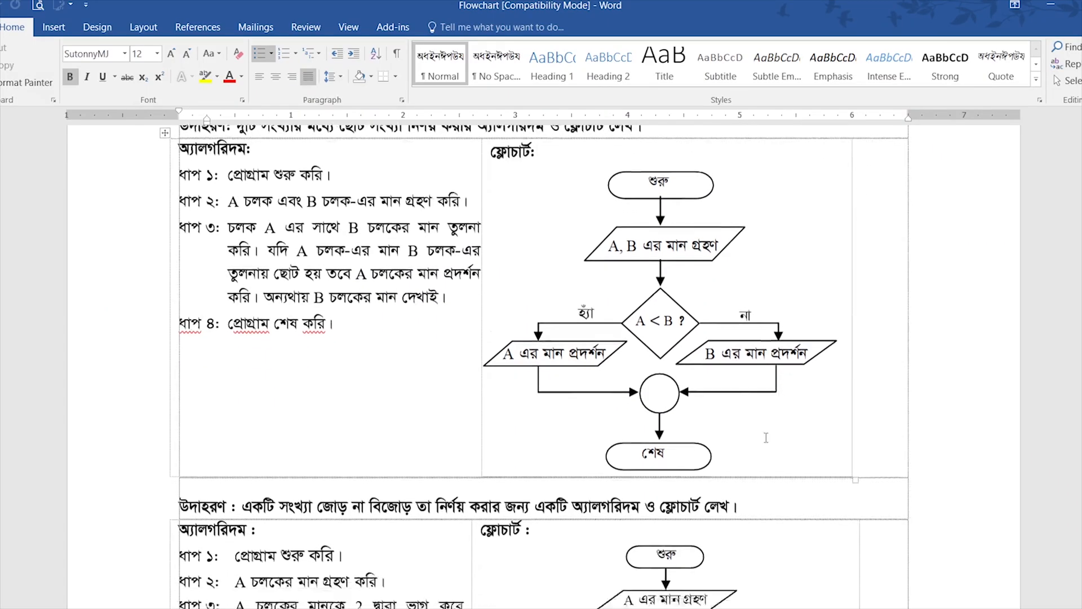
pyautogui.scroll(5, 756, 439)
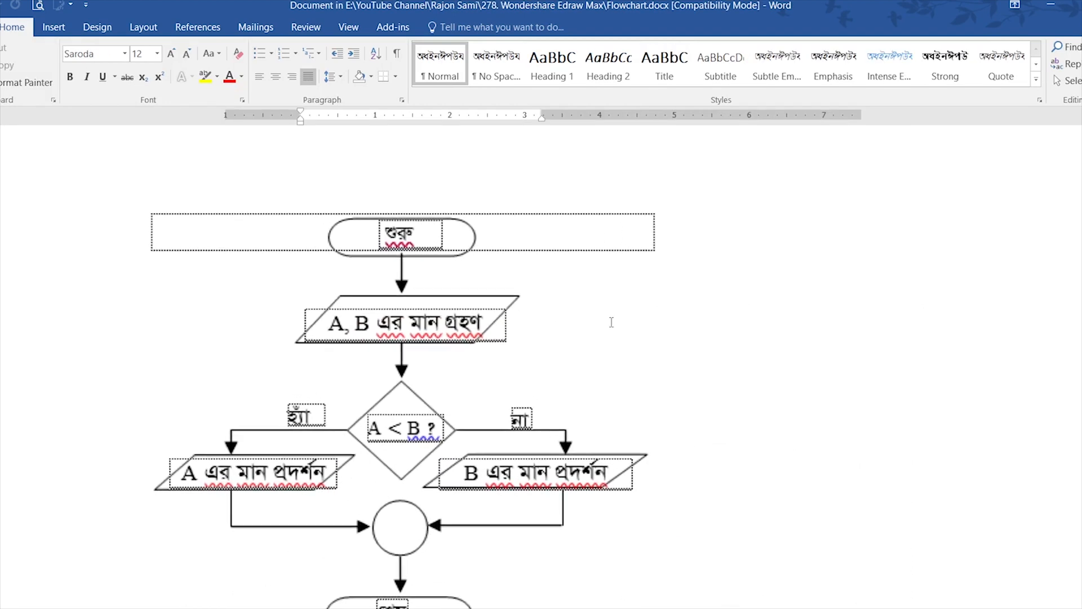
pyautogui.scroll(2, 611, 322)
pyautogui.click(496, 236)
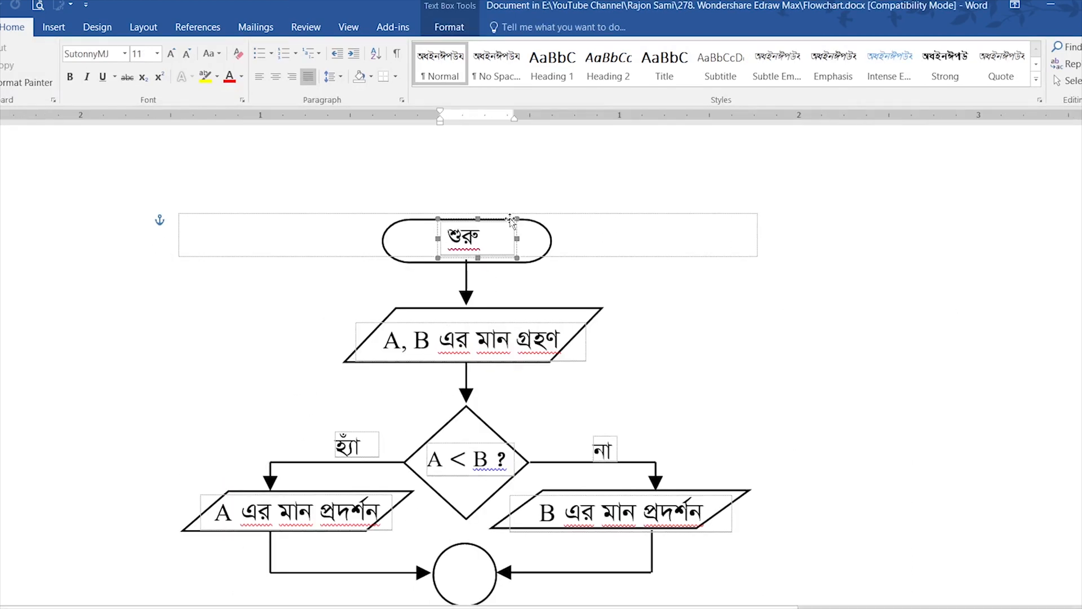
pyautogui.click(471, 460)
pyautogui.scroll(-1, 581, 460)
pyautogui.scroll(-1, 582, 458)
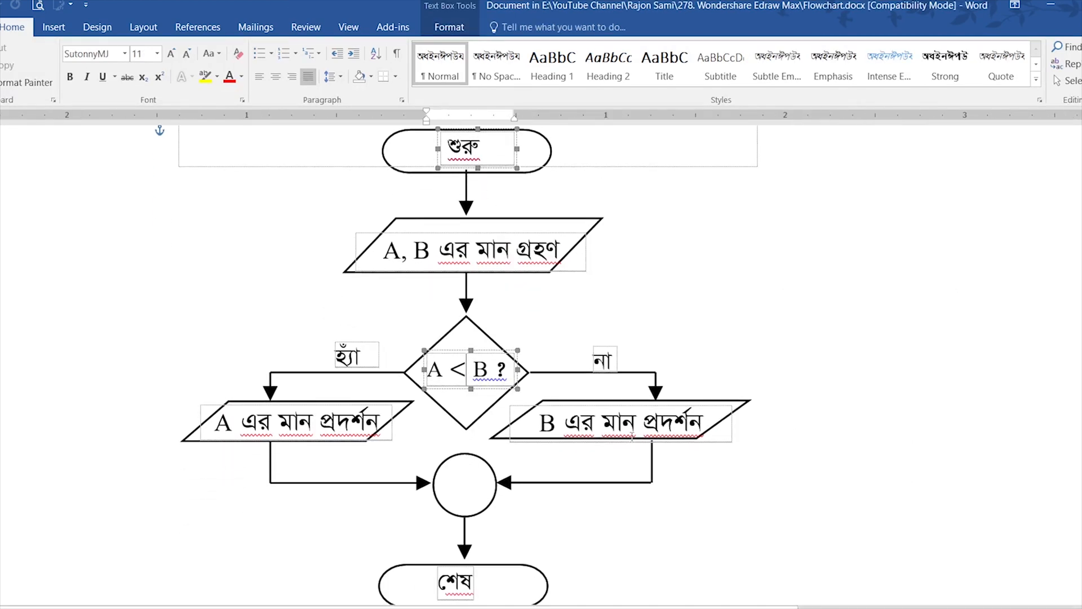
pyautogui.scroll(-2, 653, 437)
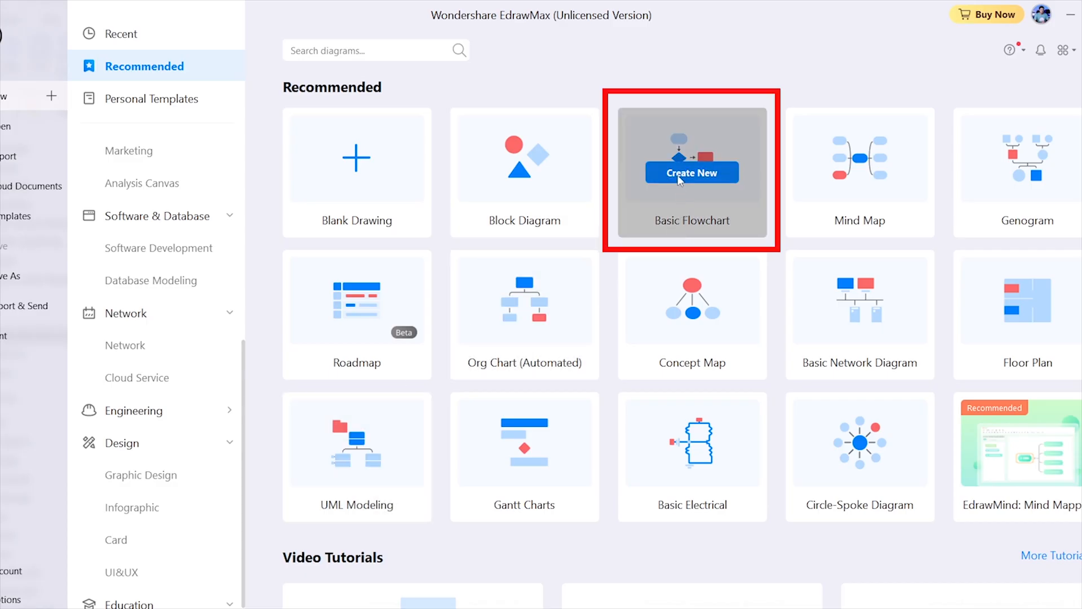
# Switch to EdrawMax, create a new drawing from the Basic Flowchart template, and browse its Arrow Shapes library
pyautogui.click(676, 174)
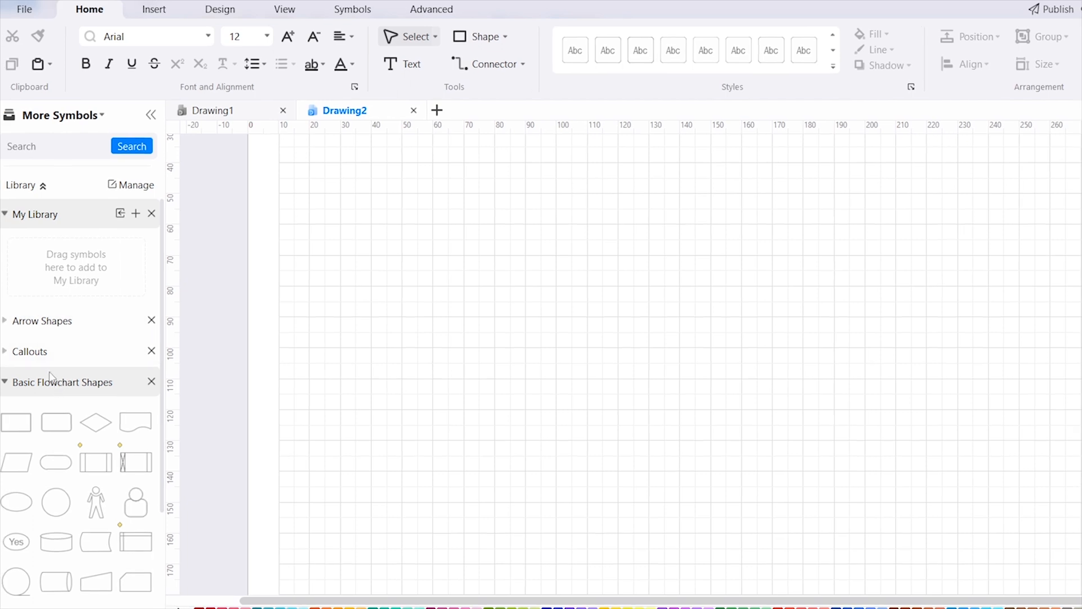
pyautogui.click(7, 324)
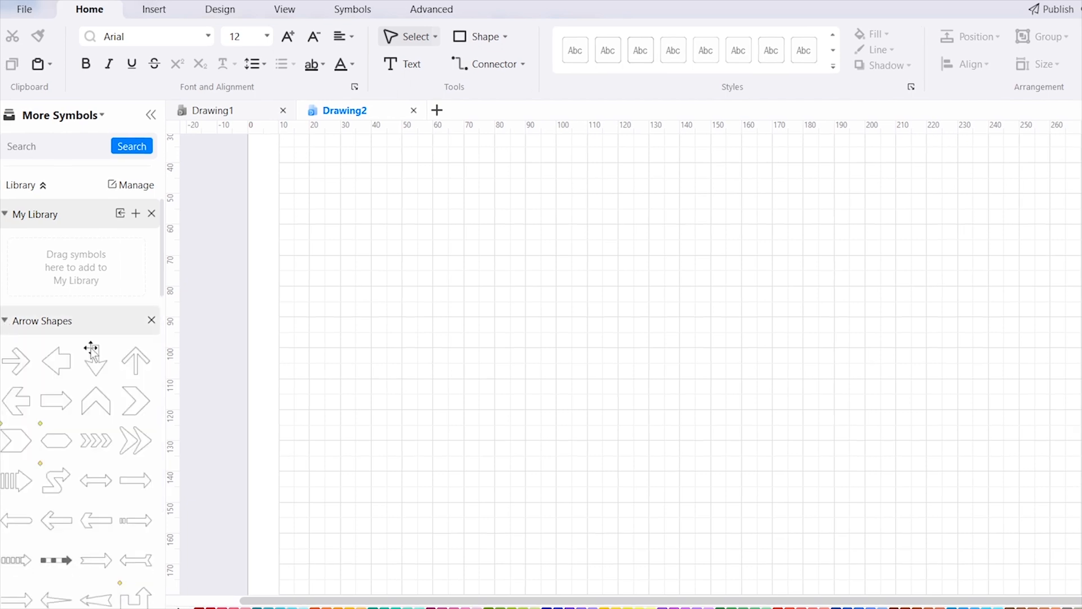
pyautogui.scroll(-3, 107, 462)
pyautogui.scroll(-10, 91, 457)
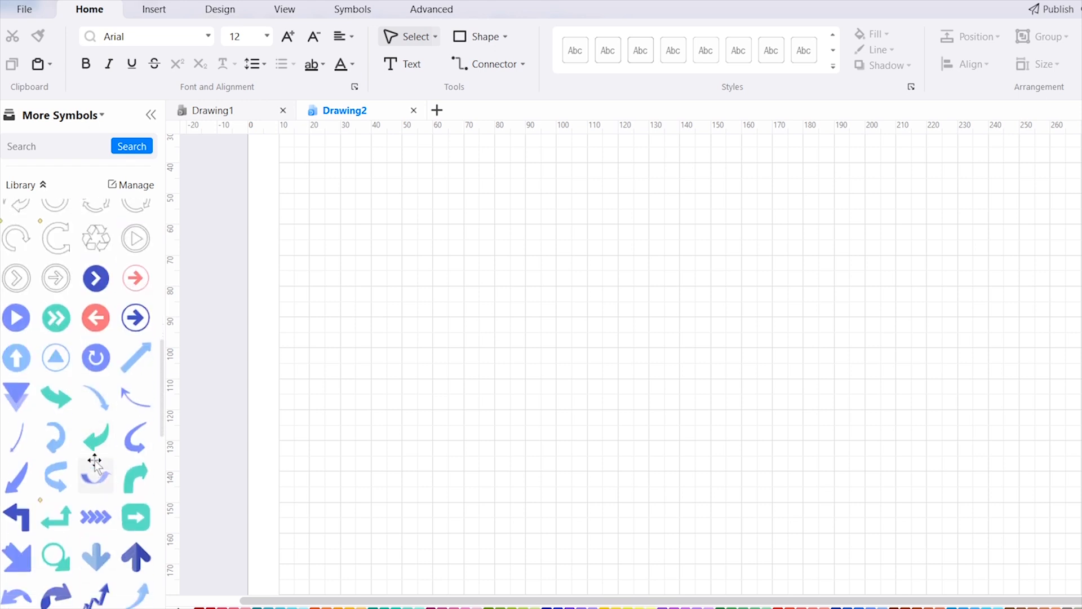
pyautogui.scroll(1, 97, 390)
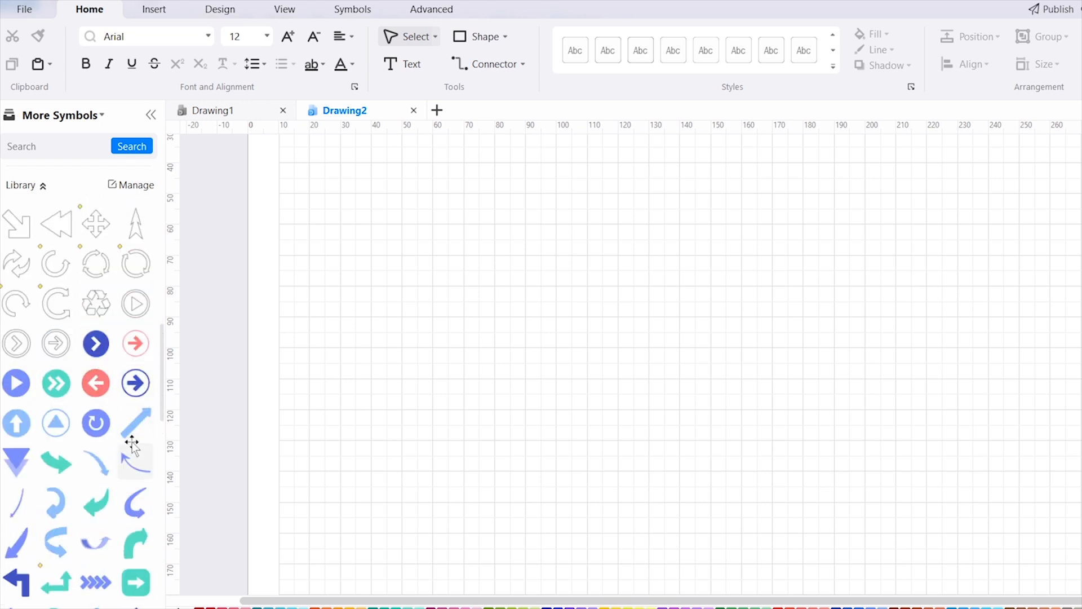
# Place the blue circular play arrow in the middle of the page and browse the Callouts and Basic Flowchart Shapes libraries
pyautogui.moveTo(16, 384); pyautogui.dragTo(592, 338)
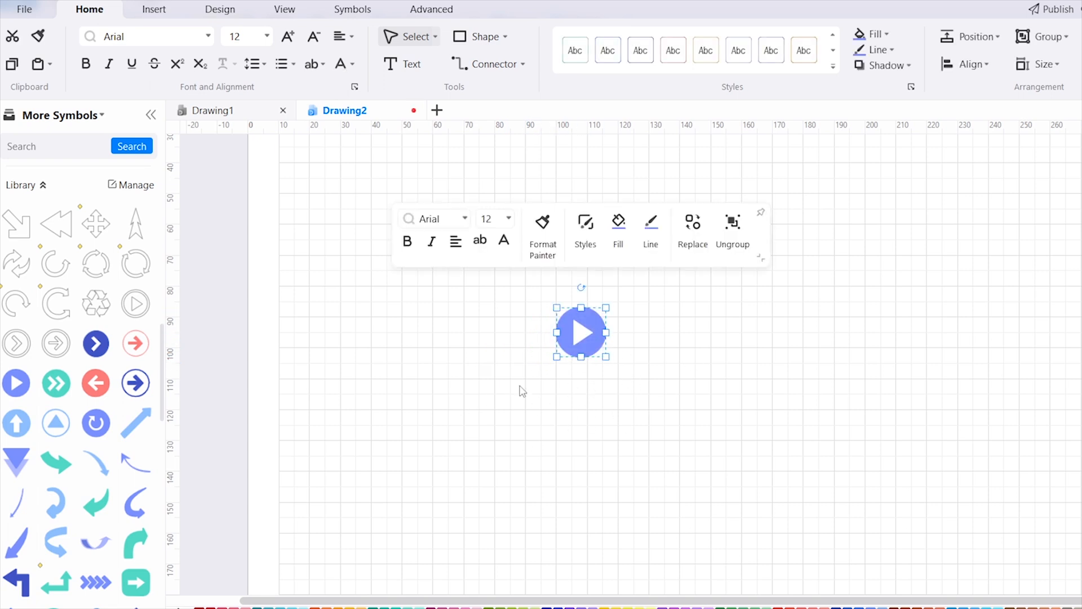
pyautogui.click(43, 185)
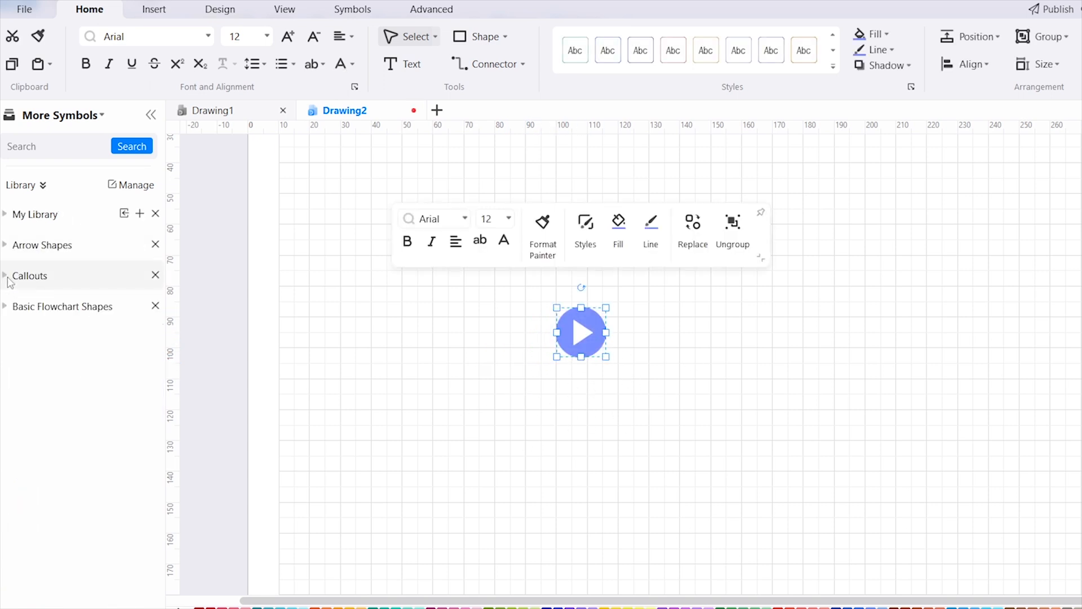
pyautogui.click(10, 281)
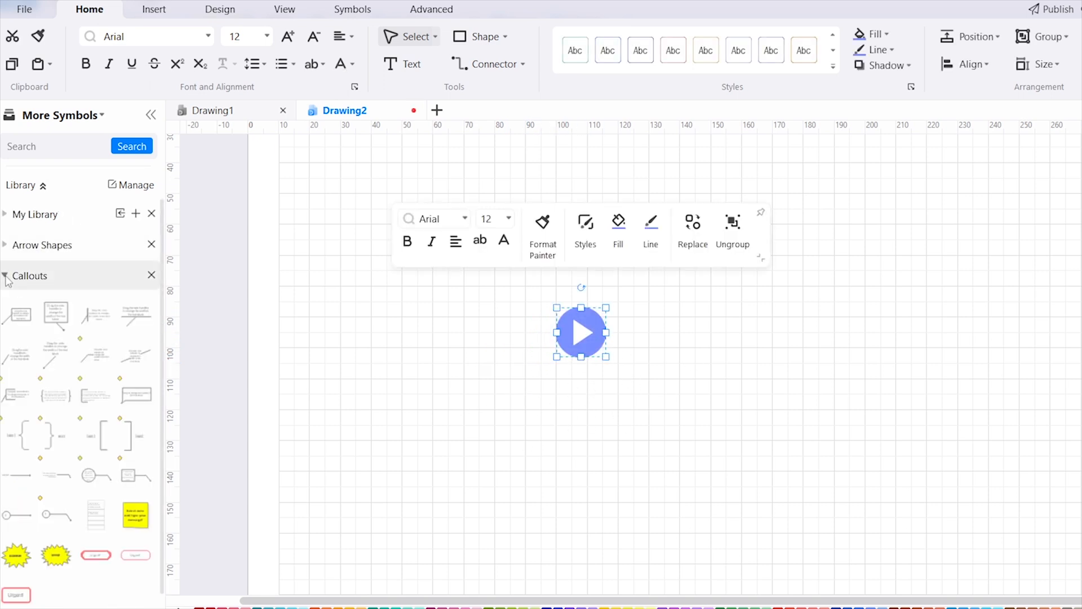
pyautogui.scroll(-1, 93, 471)
pyautogui.scroll(1, 93, 468)
pyautogui.click(17, 280)
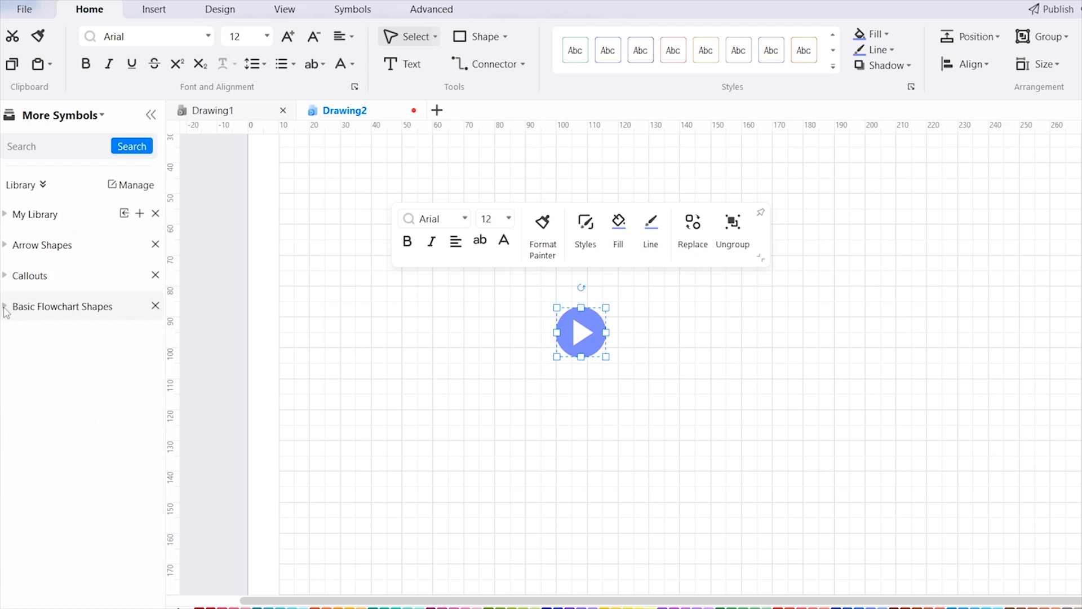
pyautogui.click(6, 309)
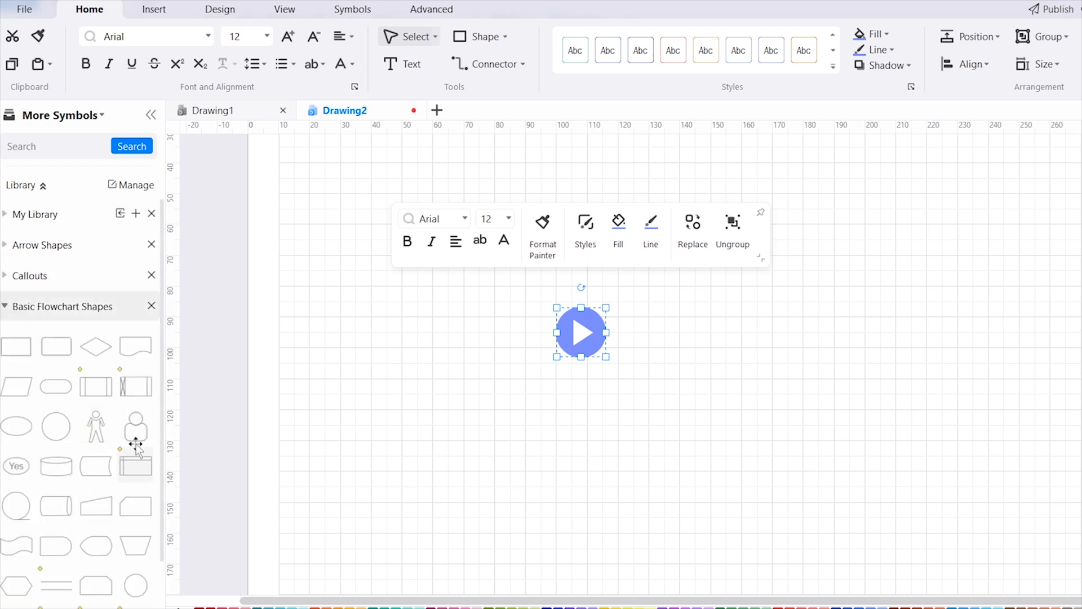
# Delete the blue circular play arrow from the page
pyautogui.click(654, 352)
pyautogui.click(578, 331)
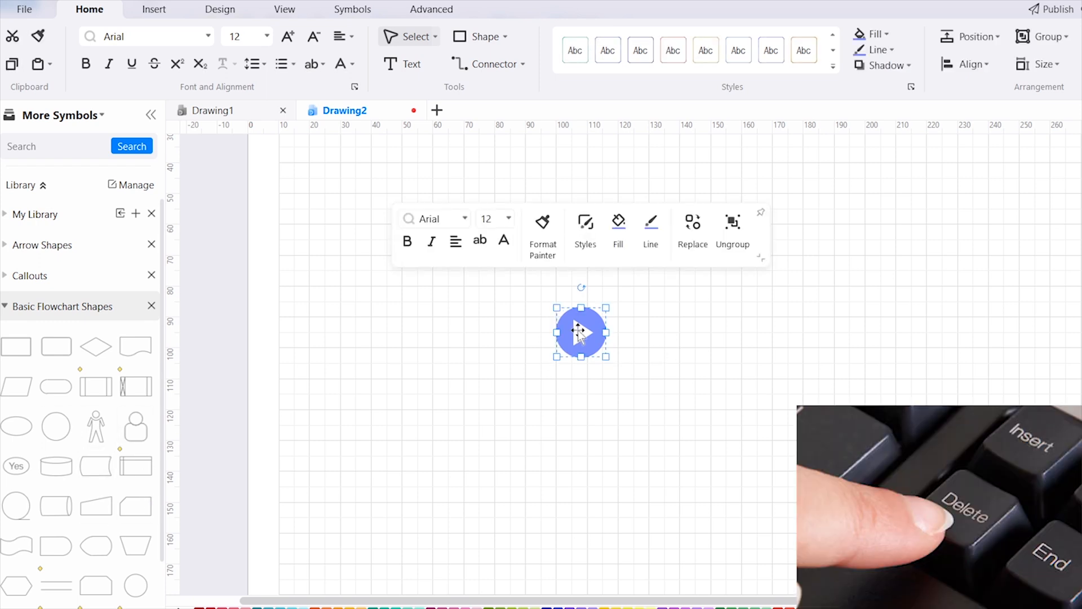
pyautogui.press('Delete')
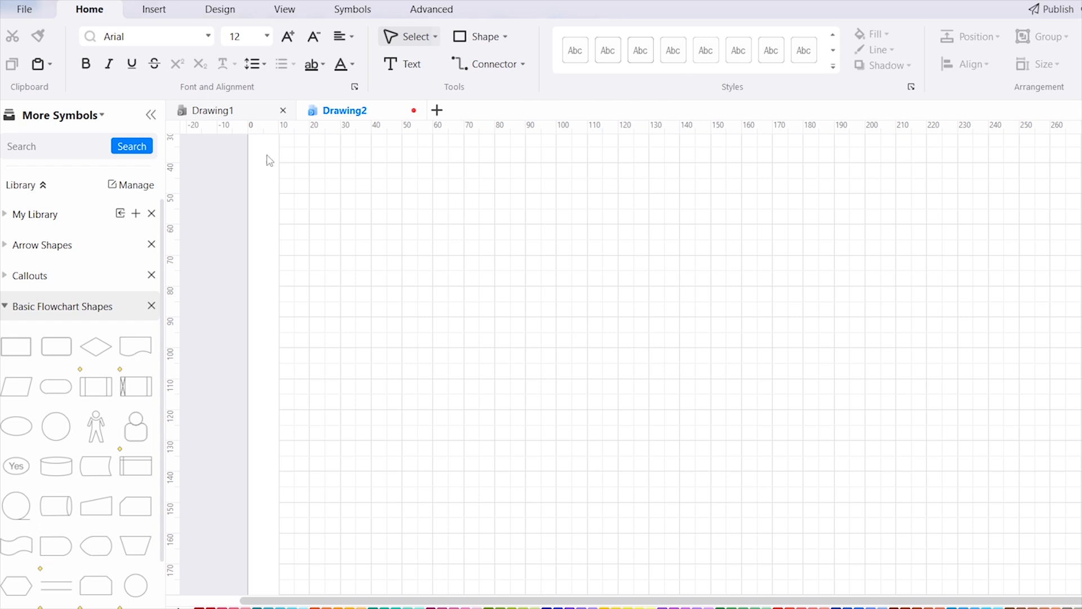
# Close the Drawing1 document and expand the Basic Flowchart Shapes library for the remaining drawing
pyautogui.click(283, 110)
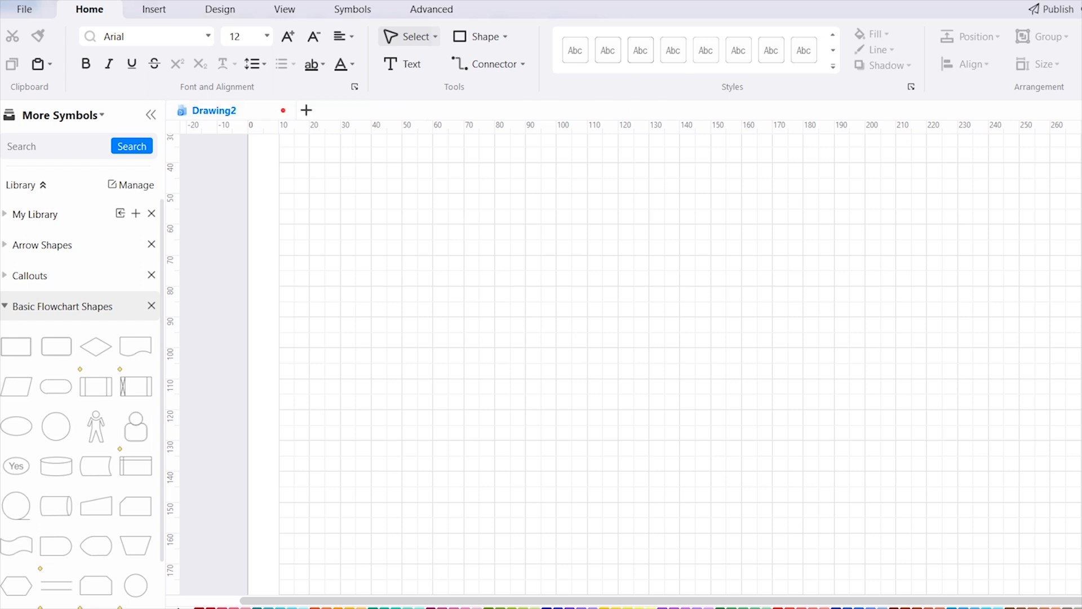
pyautogui.click(6, 307)
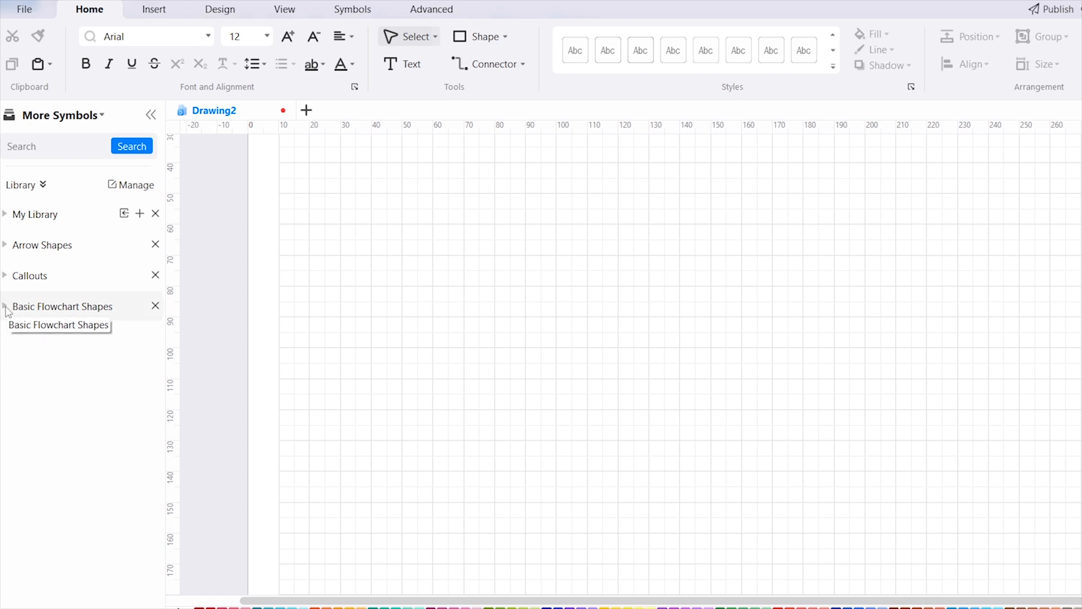
pyautogui.click(163, 12)
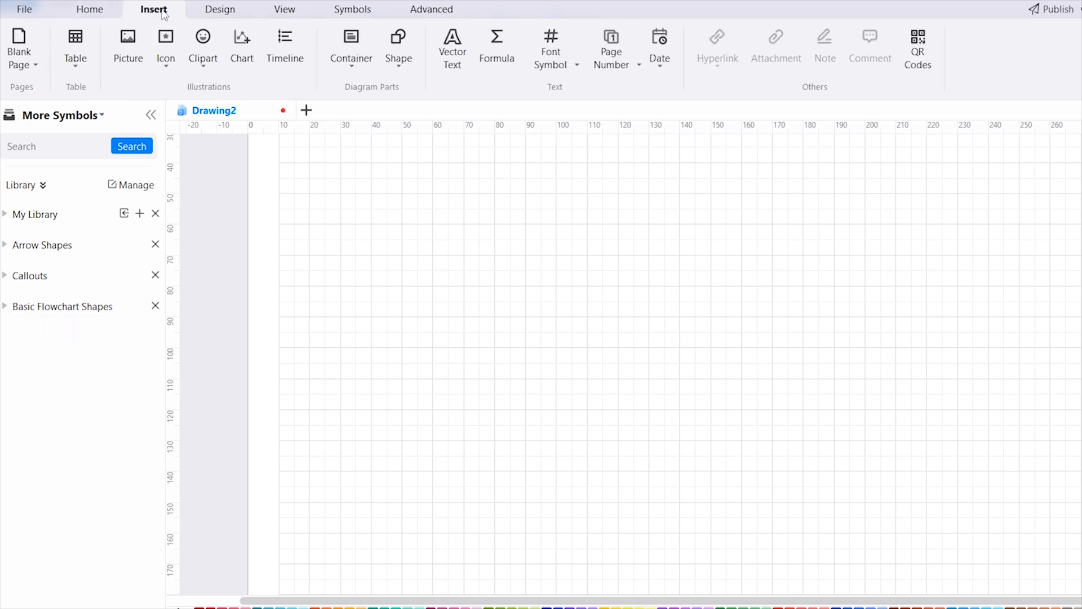
pyautogui.click(414, 62)
pyautogui.click(8, 310)
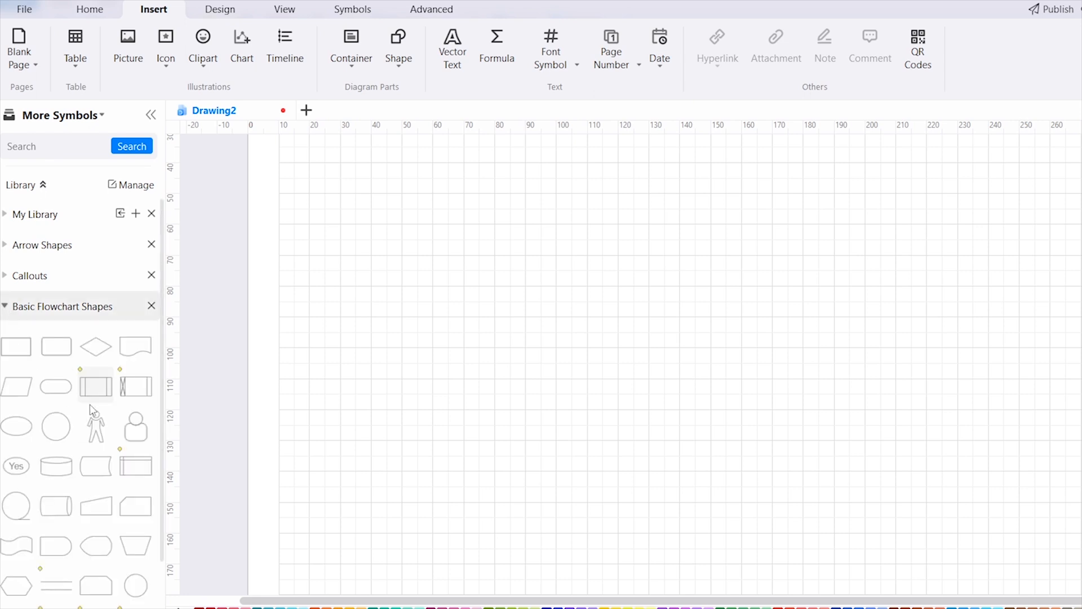
# Place a terminator shape near the top of the page and attach connected rectangles below it and on its right and left sides
pyautogui.moveTo(55, 395); pyautogui.dragTo(727, 201)
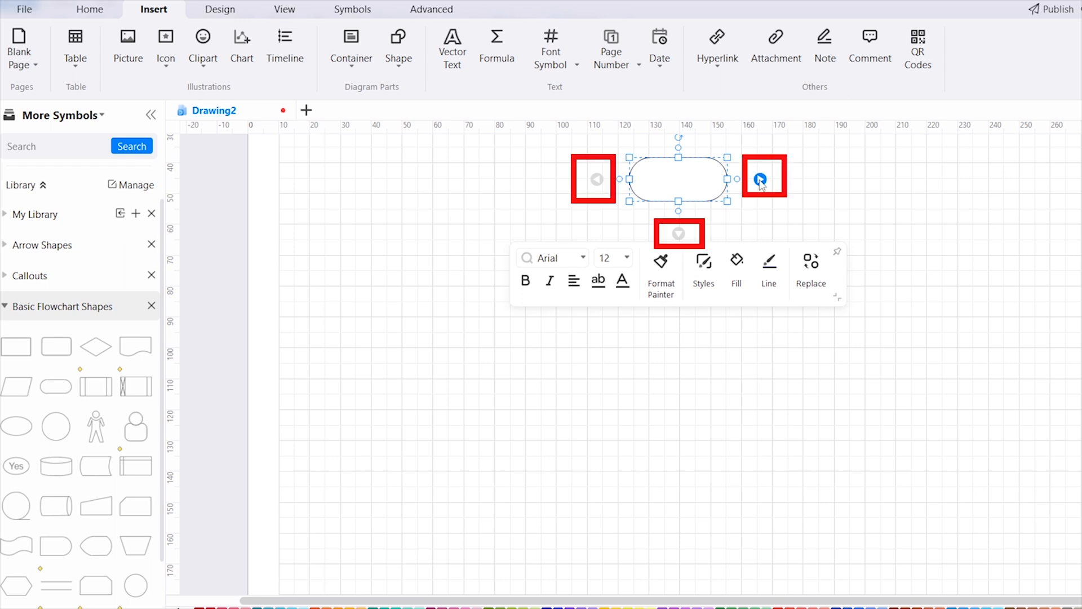
pyautogui.click(679, 234)
pyautogui.click(809, 357)
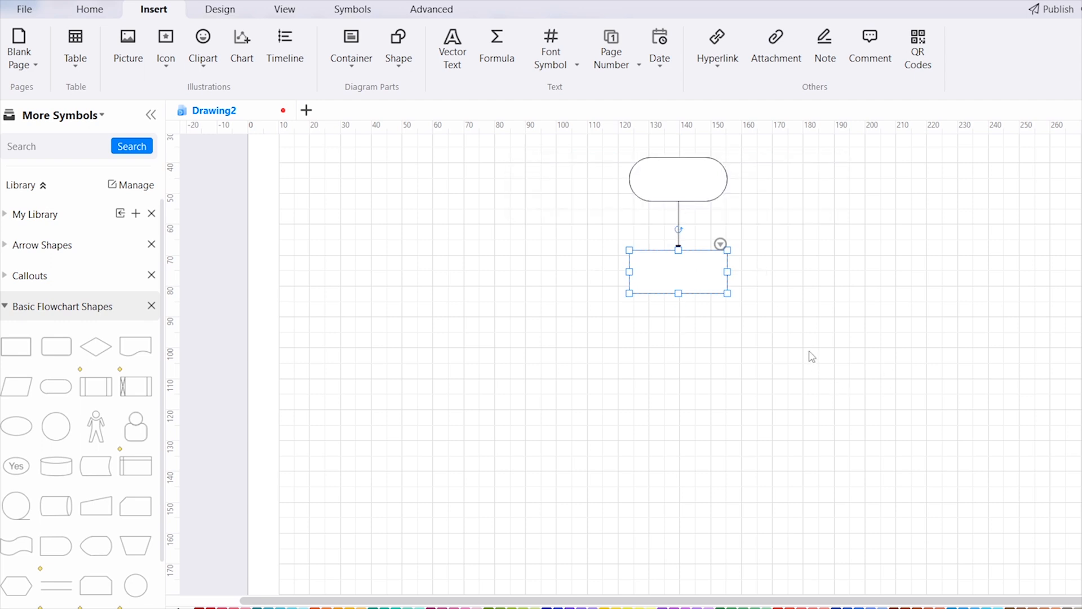
pyautogui.click(707, 174)
pyautogui.moveTo(746, 179)
pyautogui.click(793, 180)
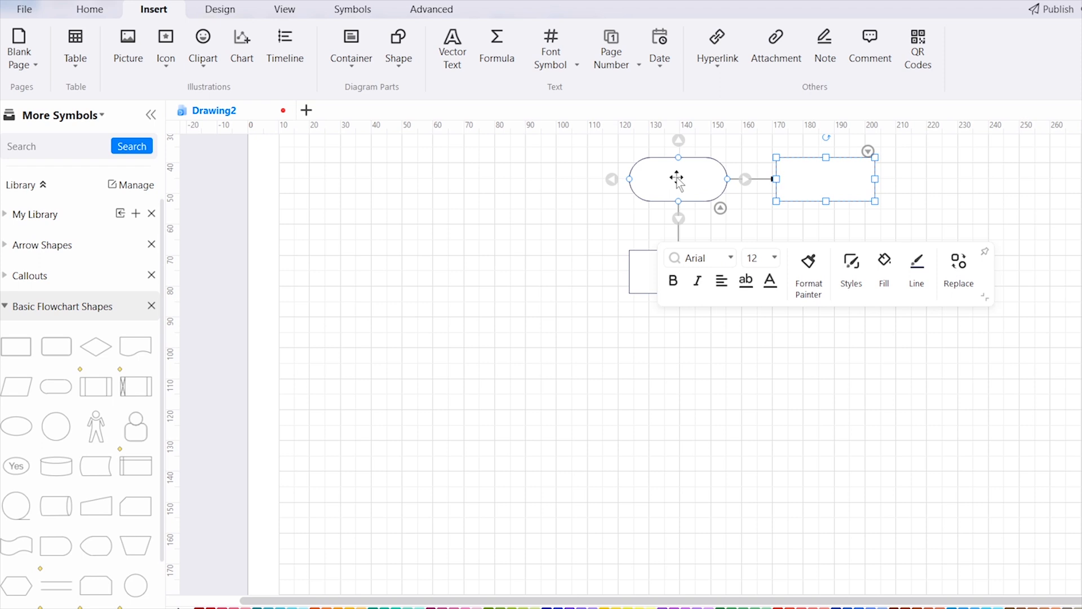
pyautogui.click(614, 179)
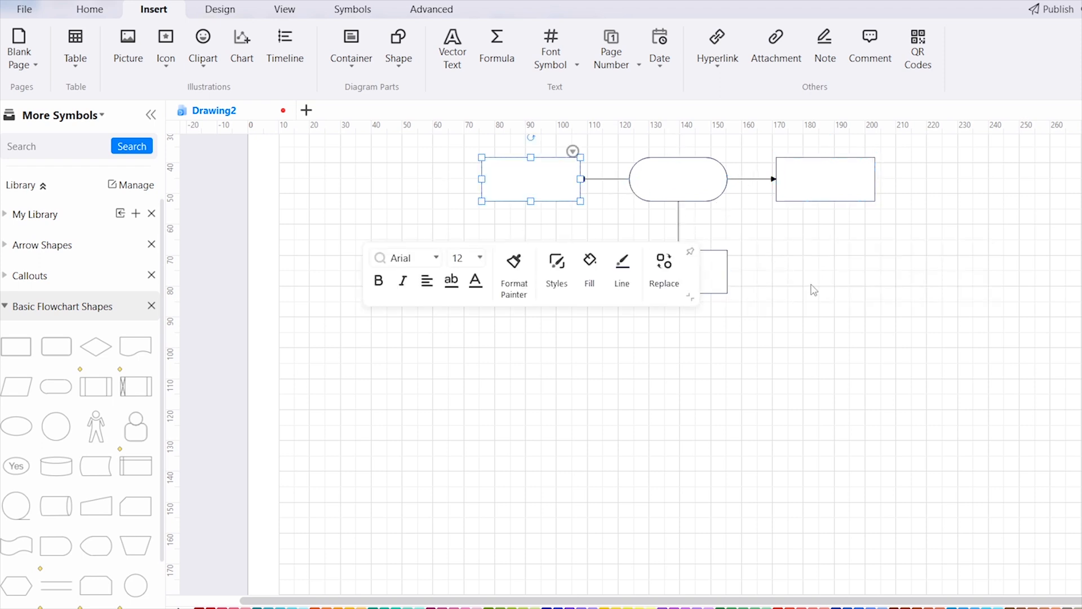
# Undo the three connected rectangles, keeping only the terminator shape
pyautogui.hotkey('ctrl', 'z')
pyautogui.hotkey('ctrl', 'z')
pyautogui.hotkey('ctrl', 'z')
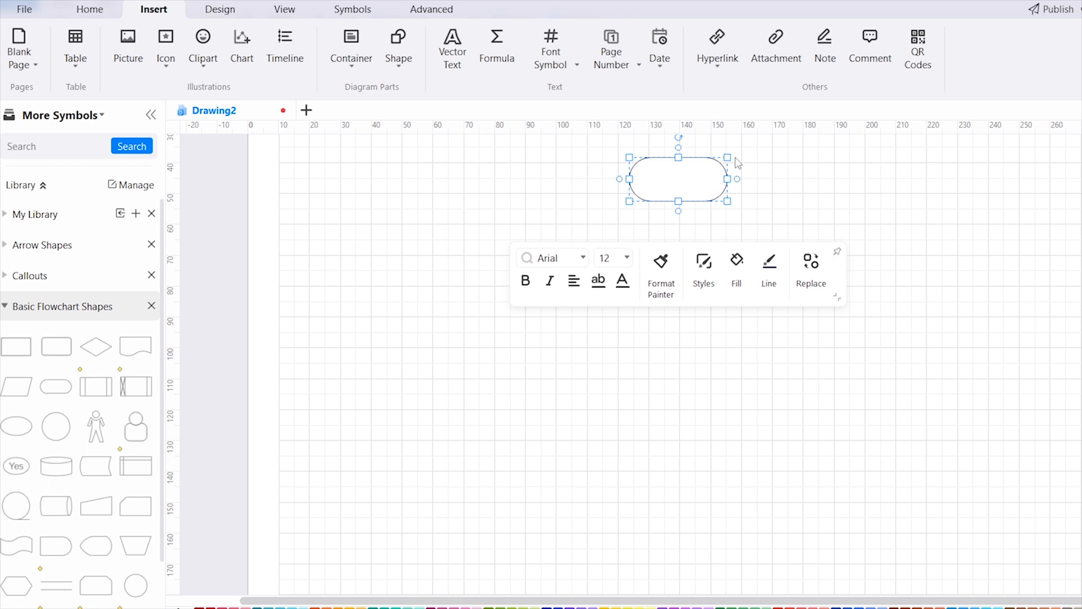
# Try an elbow connector from the terminator's right side to a point below the shape, and undo both the connector and the terminator
pyautogui.moveTo(738, 180)
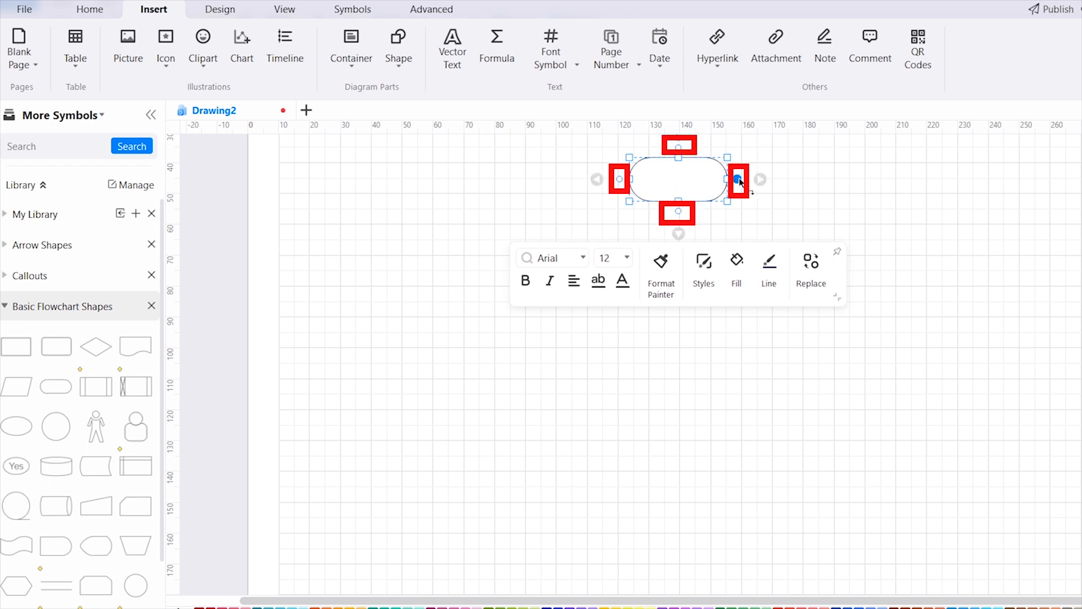
pyautogui.moveTo(738, 180); pyautogui.dragTo(787, 176)
pyautogui.moveTo(865, 174); pyautogui.dragTo(865, 215)
pyautogui.moveTo(863, 323); pyautogui.dragTo(668, 320)
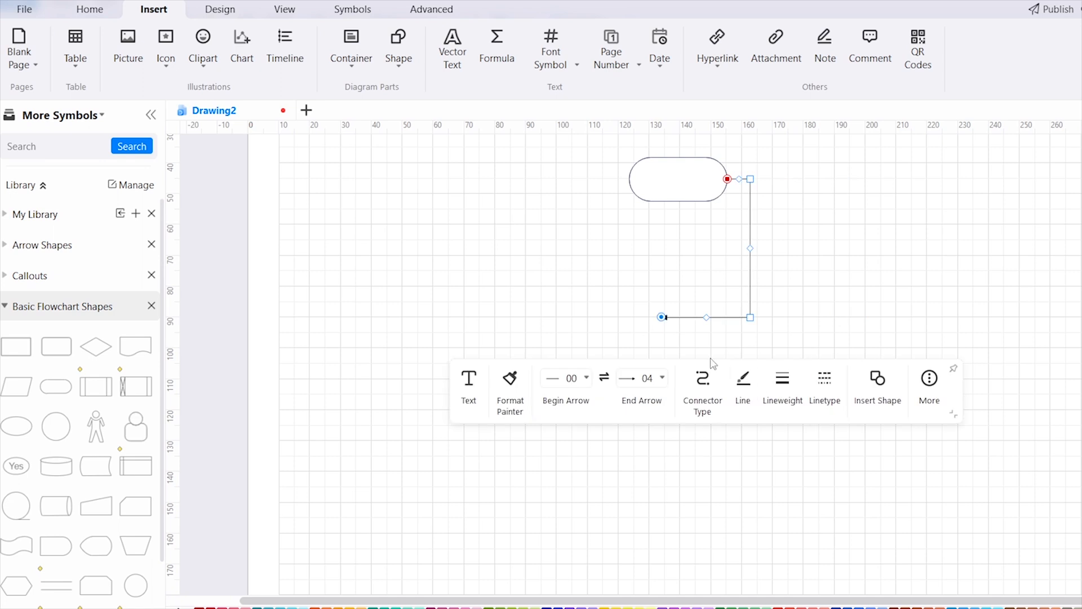
pyautogui.hotkey('ctrl', 'z')
pyautogui.hotkey('ctrl', 'z')
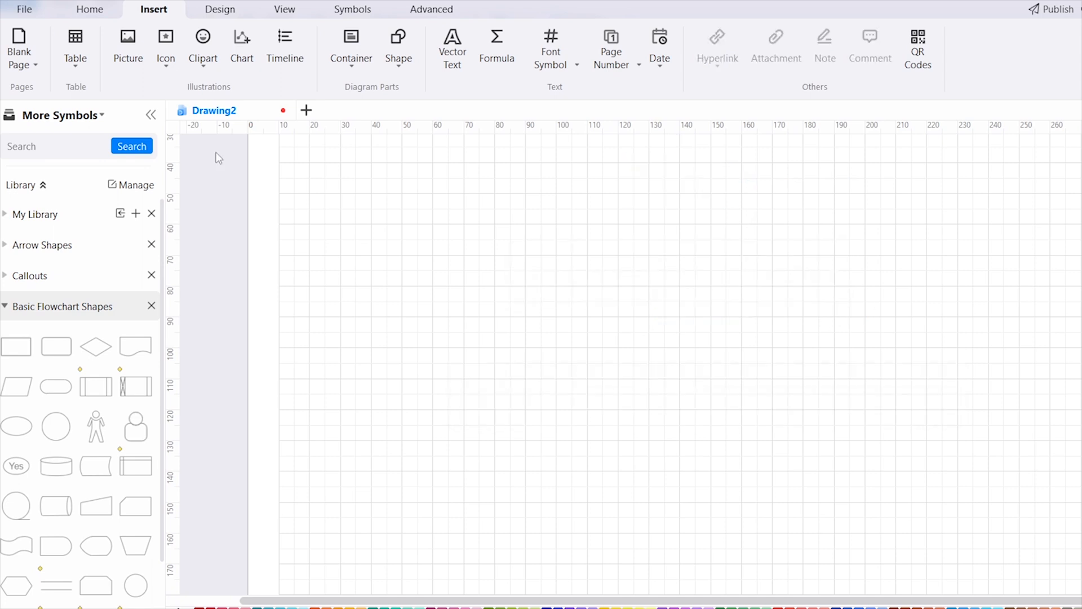
# Place a terminator shape near the top of the page and label it "Start"
pyautogui.moveTo(55, 386); pyautogui.dragTo(723, 180)
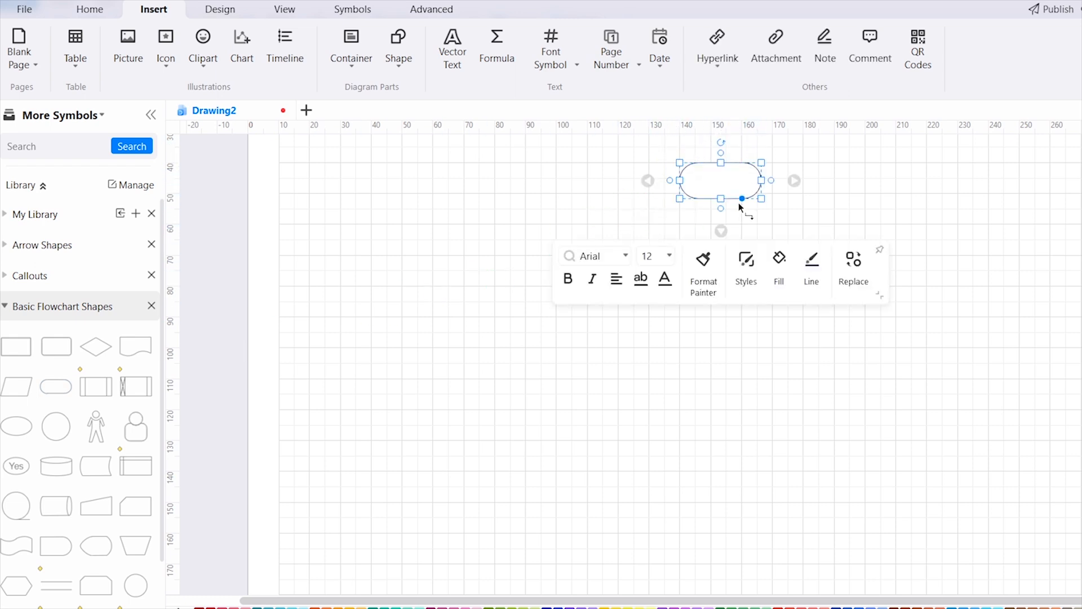
pyautogui.doubleClick(721, 180)
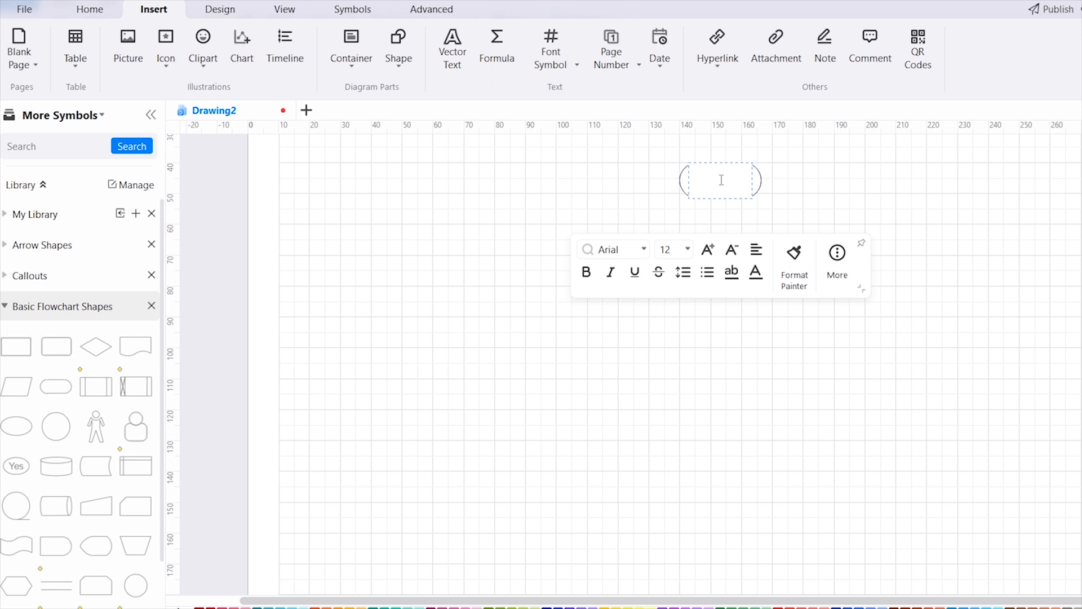
pyautogui.write('Start')
# Set the font size of the "Start" label to 14
pyautogui.doubleClick(739, 179)
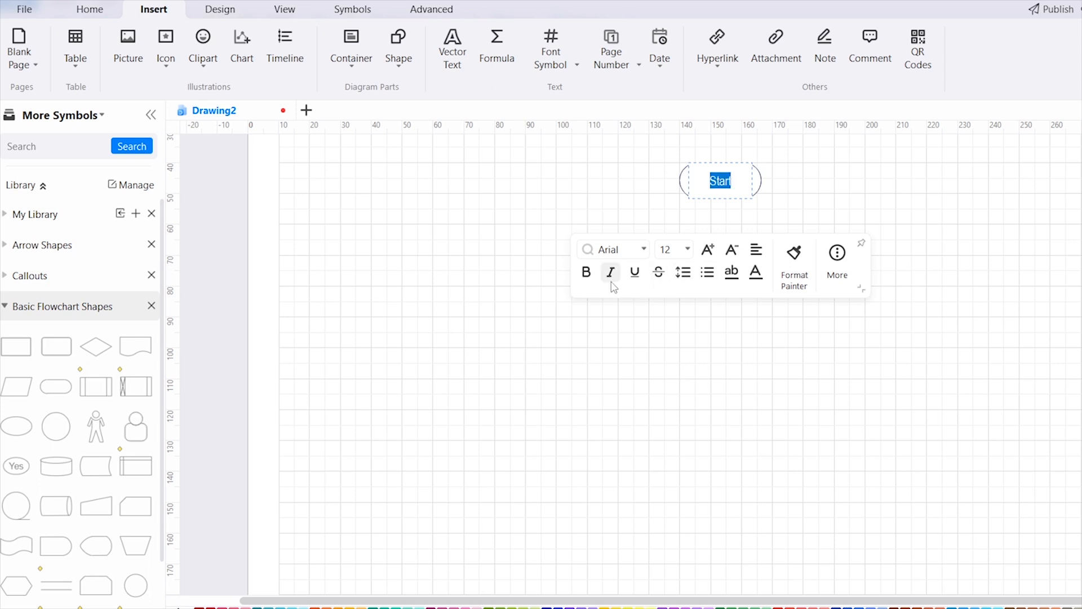
pyautogui.click(676, 249)
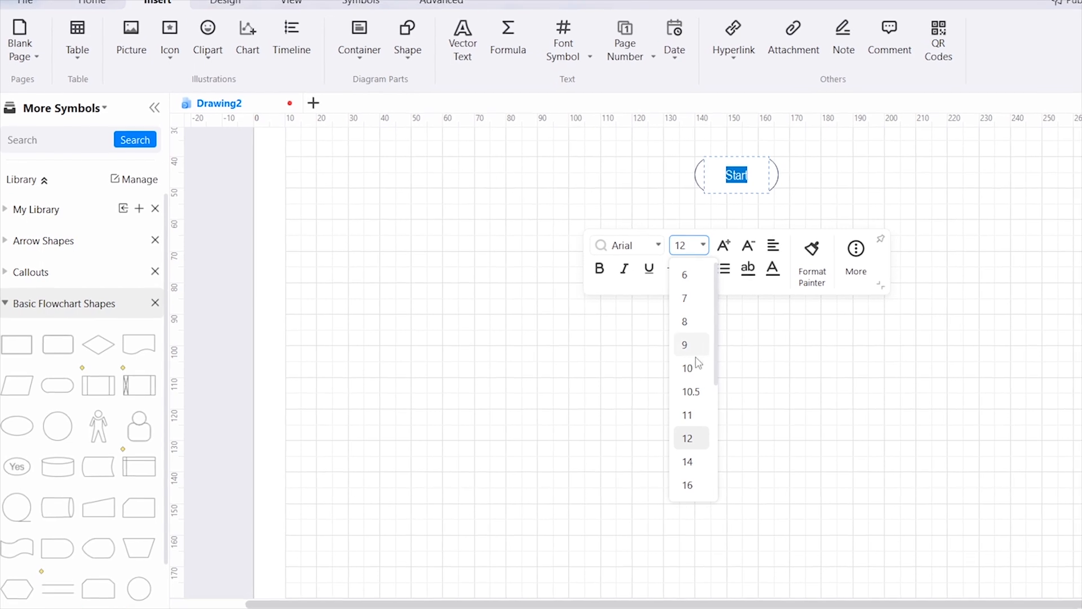
pyautogui.click(687, 461)
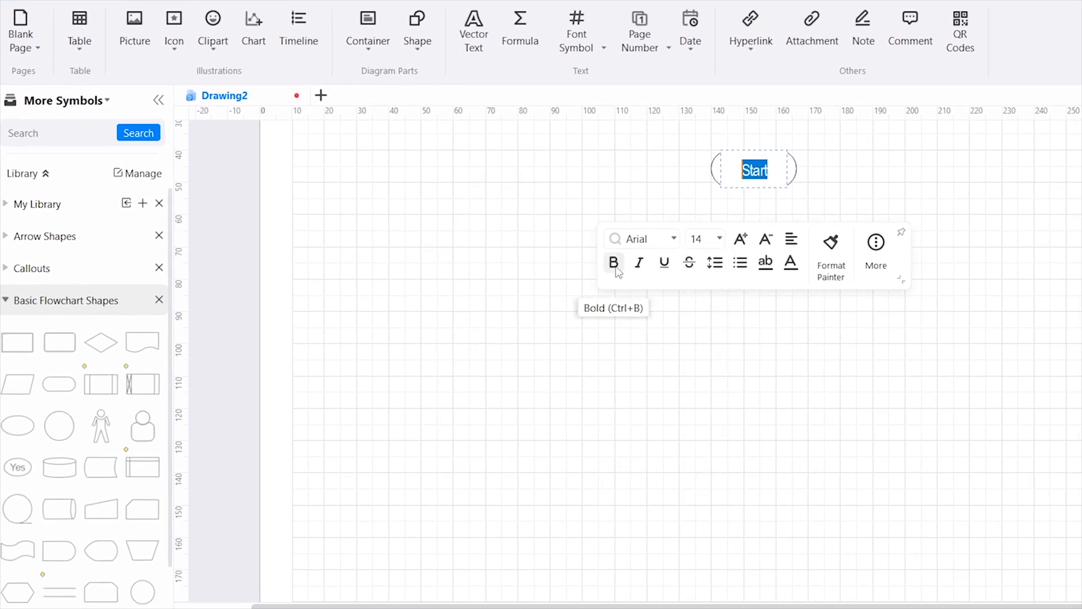
pyautogui.click(844, 176)
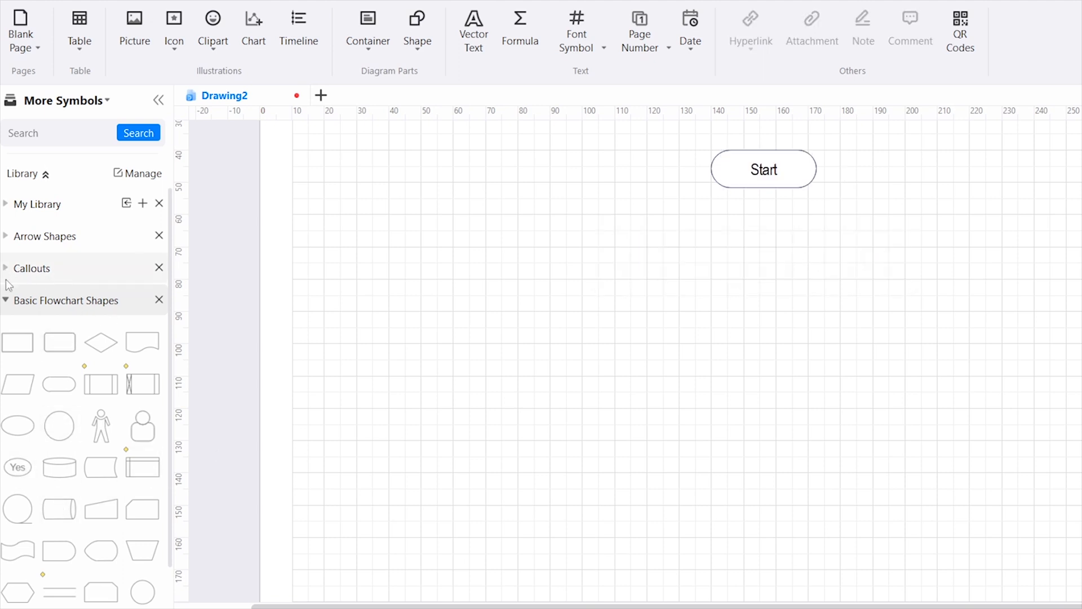
# Draw a short arrow straight down from the bottom of the Start shape
pyautogui.click(9, 239)
pyautogui.moveTo(765, 190); pyautogui.dragTo(764, 225)
pyautogui.click(847, 247)
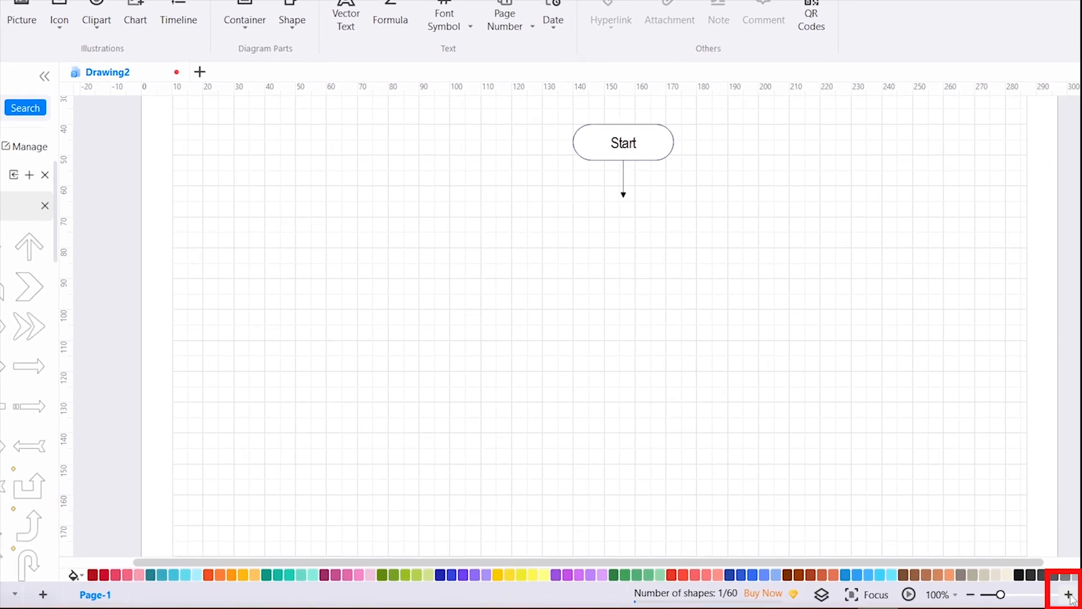
# Place a parallelogram labelled "Value of A, B" at the end of the Start arrow and draw another arrow down from it
pyautogui.click(1068, 594)
pyautogui.scroll(5, 851, 420)
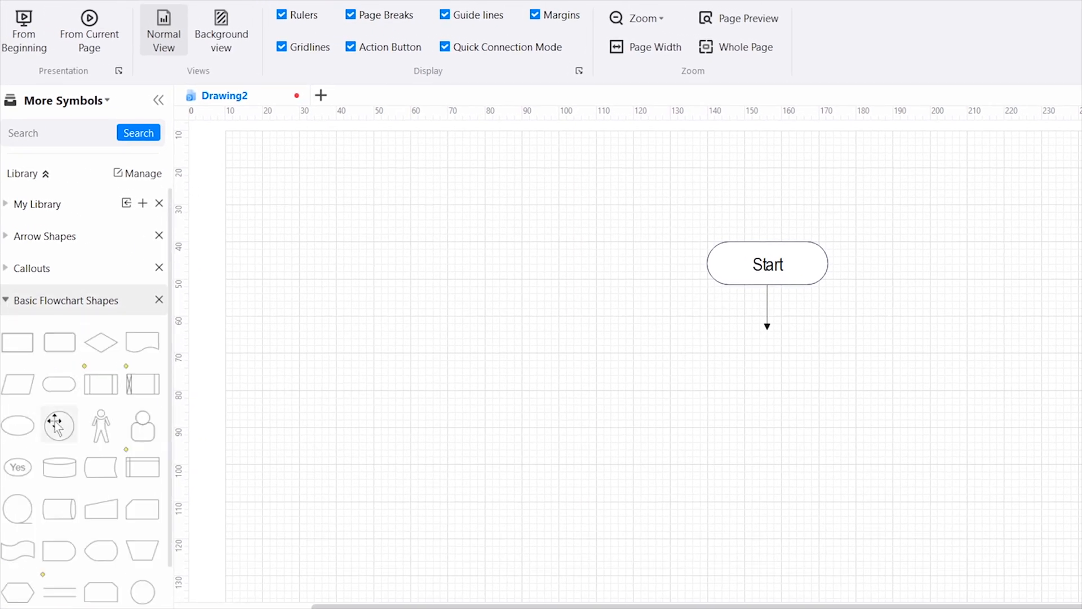
pyautogui.moveTo(12, 388); pyautogui.dragTo(860, 412)
pyautogui.doubleClick(791, 426)
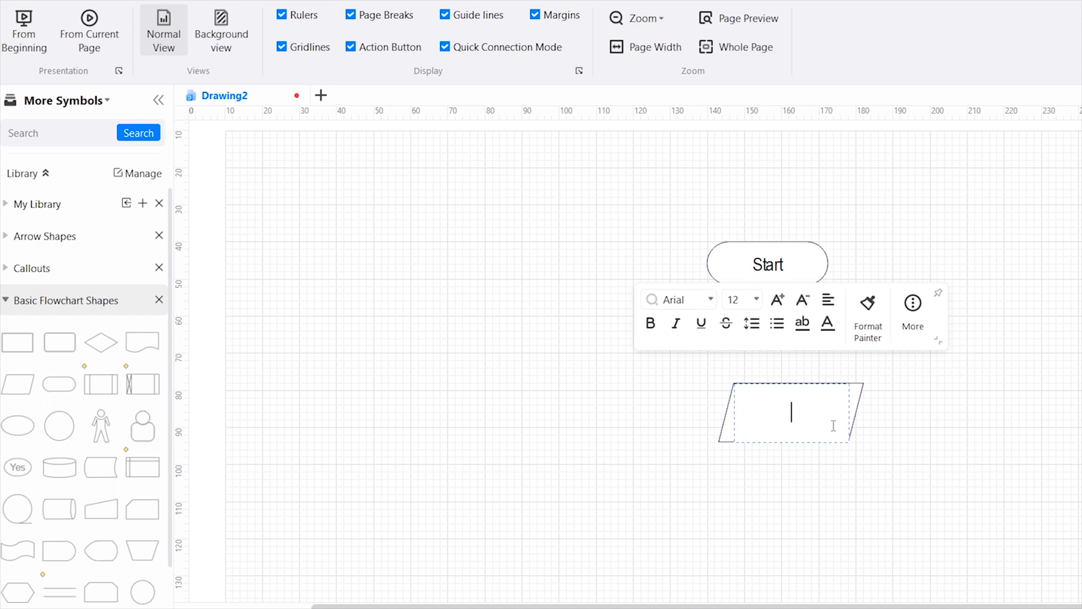
pyautogui.write('Value of A, B')
pyautogui.press('Escape')
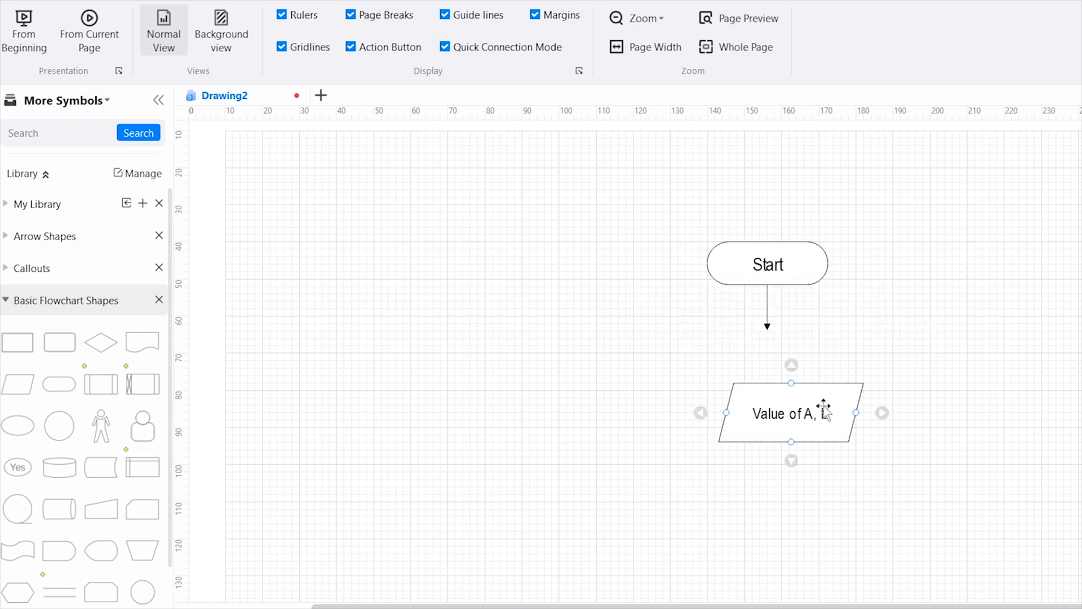
pyautogui.click(824, 409)
pyautogui.moveTo(791, 442); pyautogui.dragTo(802, 363)
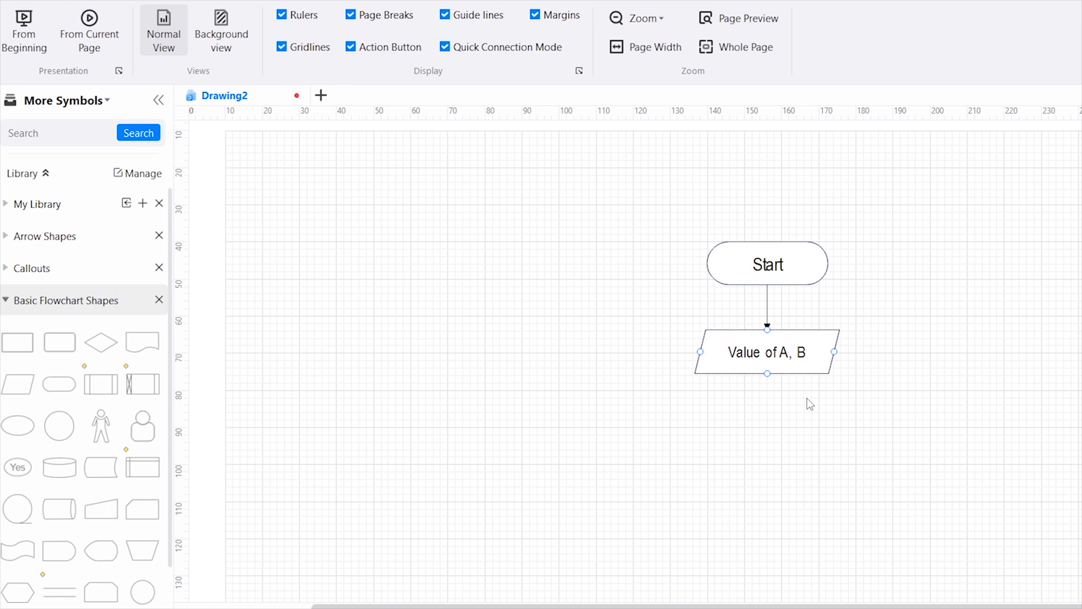
pyautogui.moveTo(768, 373); pyautogui.dragTo(767, 418)
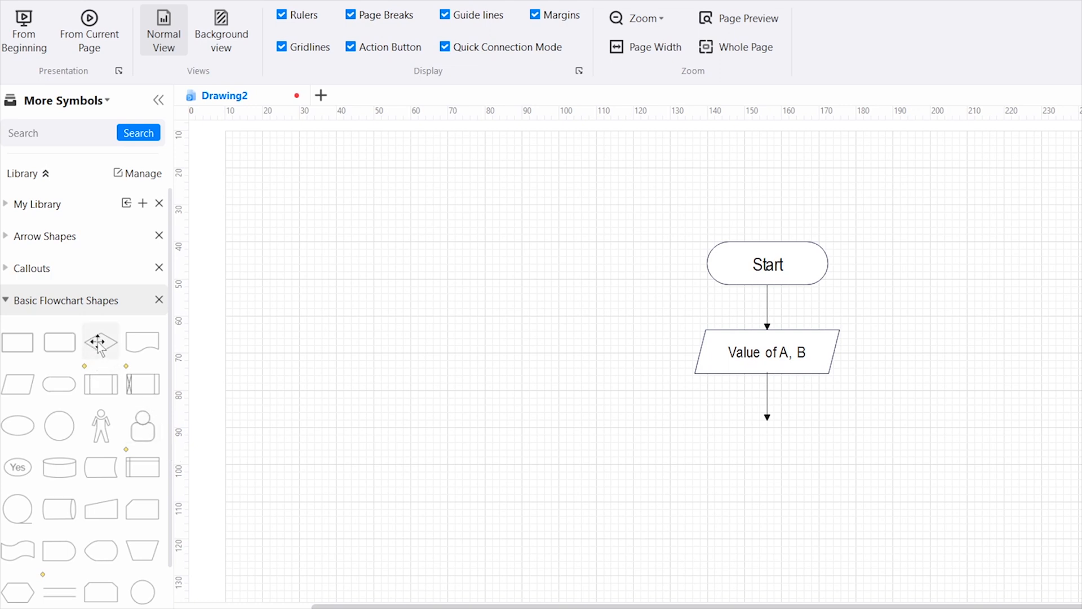
# Try to attach a decision diamond to the end of the lower arrow with Insert Shape, and undo it
pyautogui.click(767, 407)
pyautogui.click(944, 299)
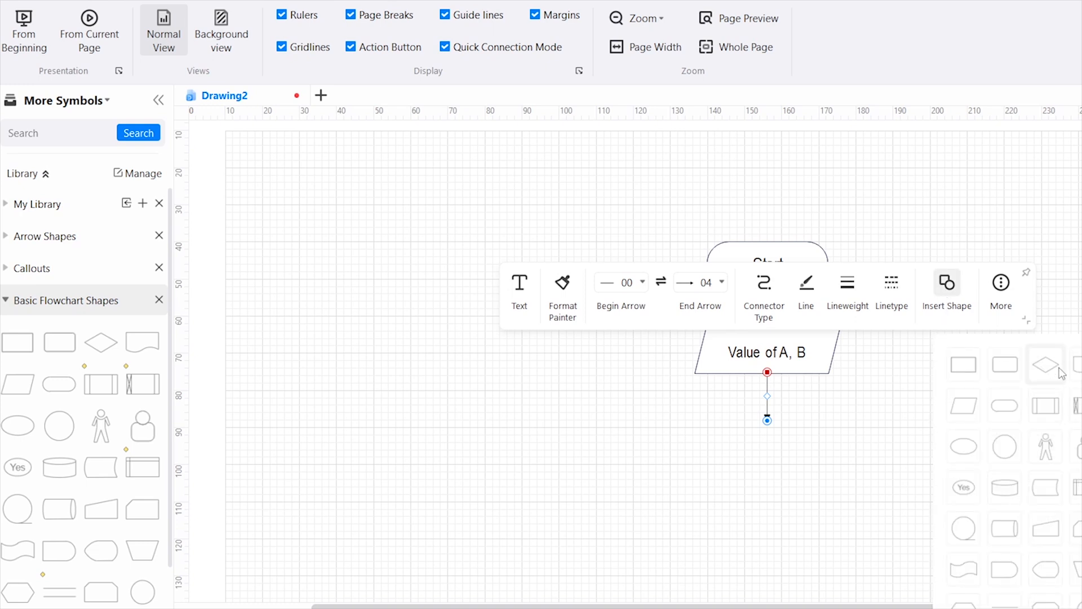
pyautogui.click(1047, 372)
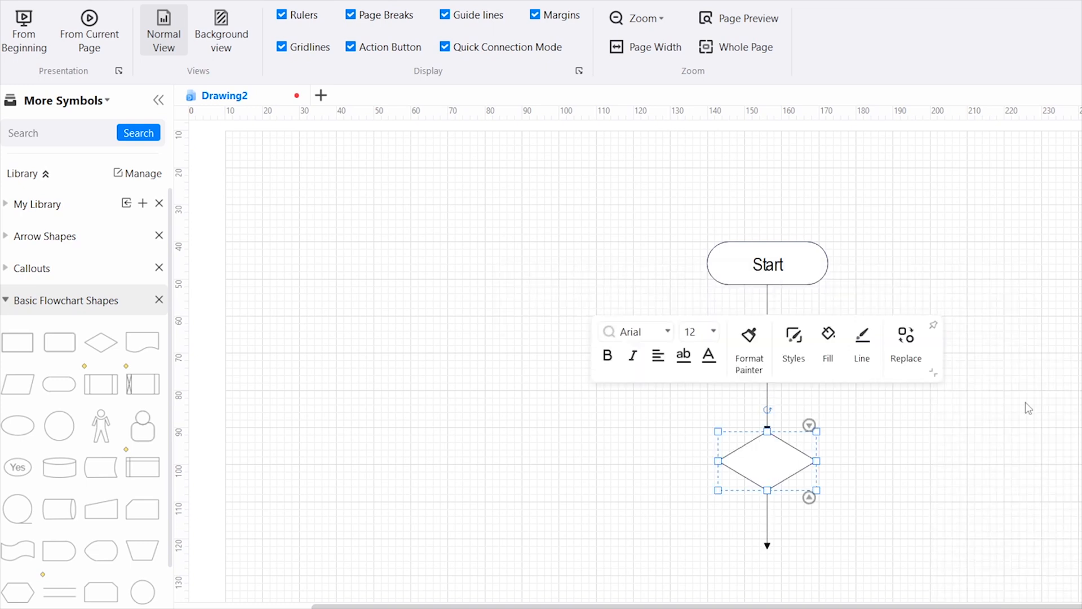
pyautogui.click(864, 509)
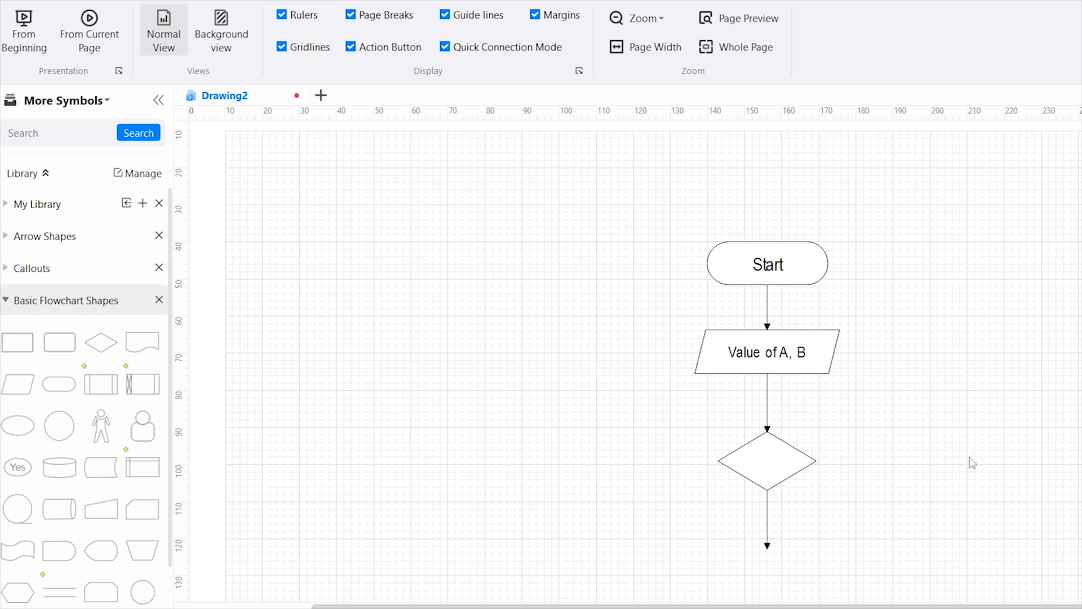
pyautogui.hotkey('ctrl', 'z')
# Place a decision diamond below the parallelogram and nudge it up to meet the arrowhead
pyautogui.moveTo(101, 343); pyautogui.dragTo(780, 466)
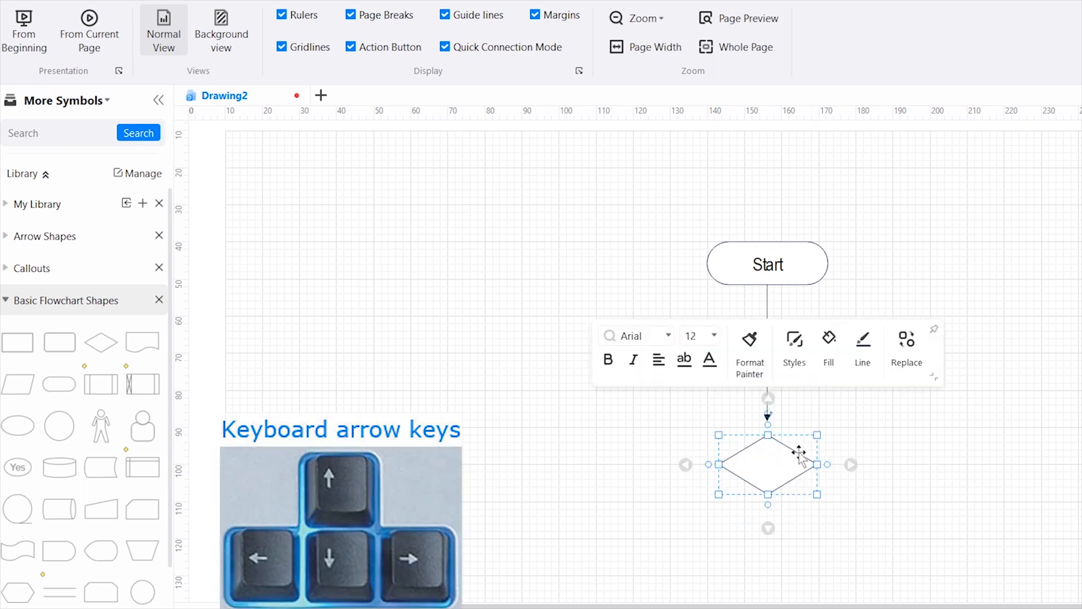
pyautogui.press('Up')
pyautogui.press('Up')
pyautogui.press('Up')
pyautogui.press('Up')
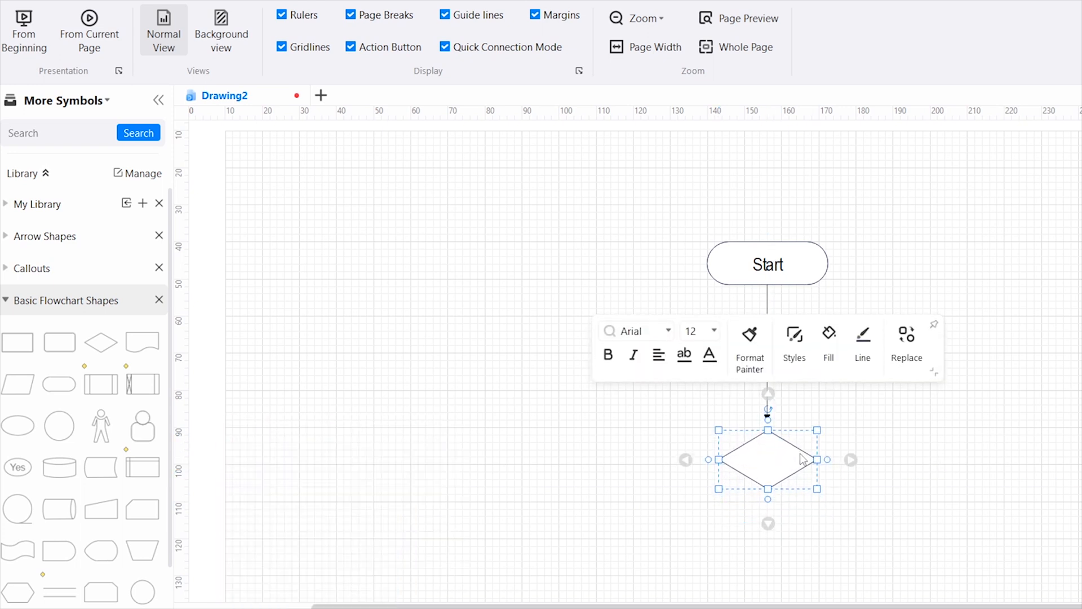
pyautogui.click(914, 487)
# Draw elbow arrows from the diamond's right and left corners, each bending downwards
pyautogui.click(786, 464)
pyautogui.moveTo(828, 451); pyautogui.dragTo(838, 453)
pyautogui.moveTo(891, 495); pyautogui.dragTo(871, 543)
pyautogui.moveTo(709, 450); pyautogui.dragTo(656, 557)
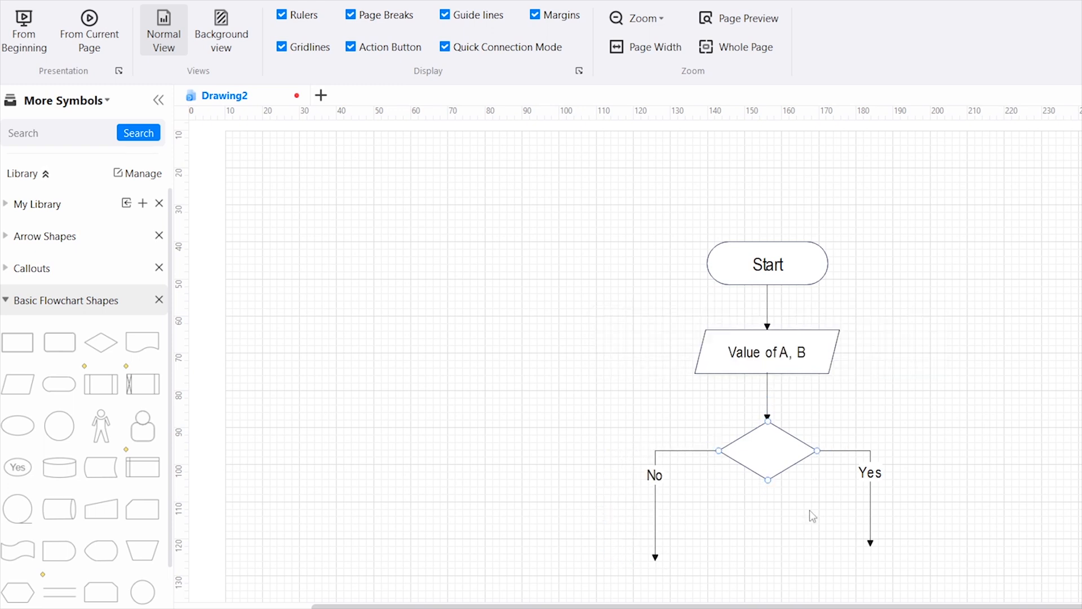
# Delete the "Yes" and "No" labels from the diamond's two elbow connectors
pyautogui.click(873, 472)
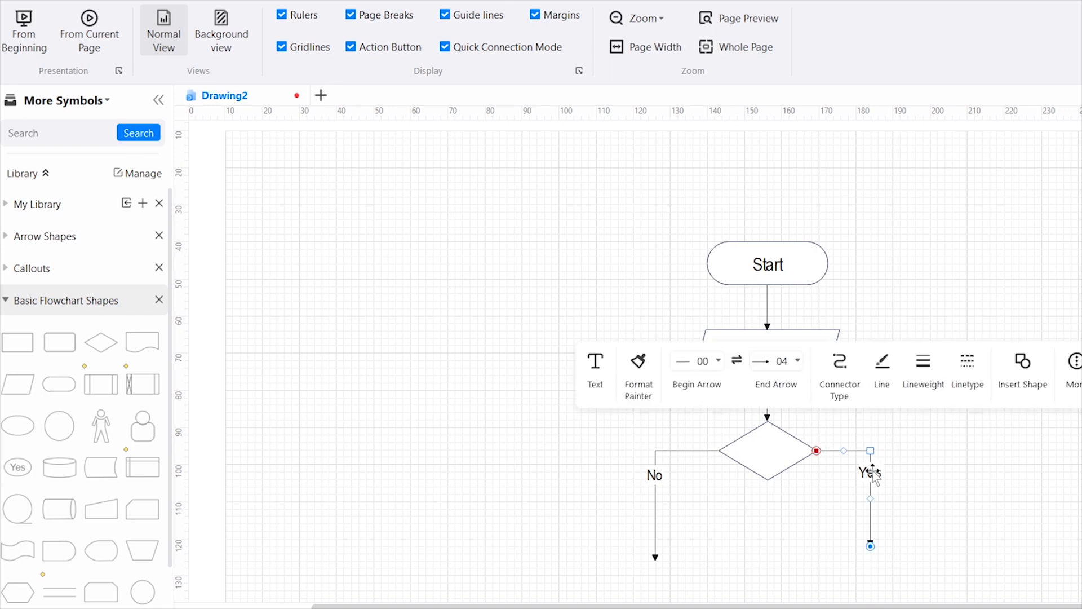
pyautogui.doubleClick(871, 474)
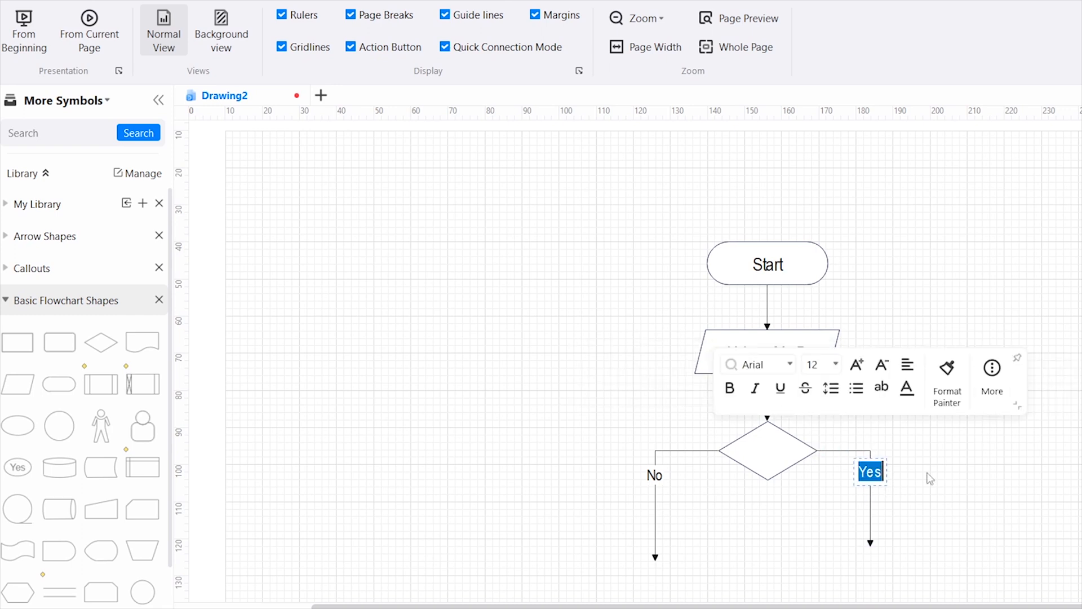
pyautogui.press('Delete')
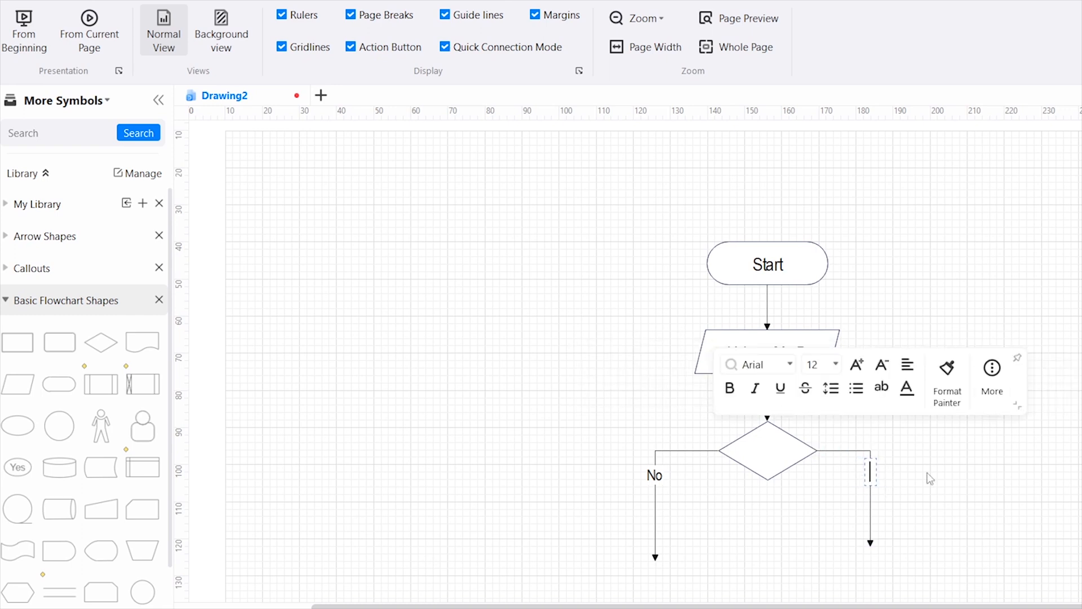
pyautogui.click(948, 482)
pyautogui.click(650, 478)
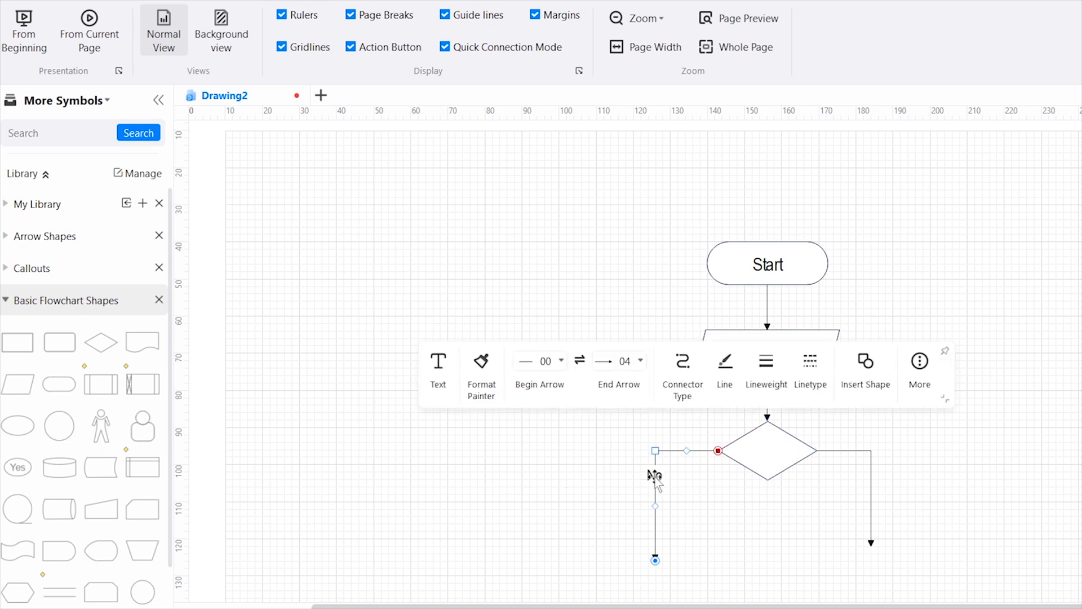
pyautogui.doubleClick(654, 475)
pyautogui.press('Delete')
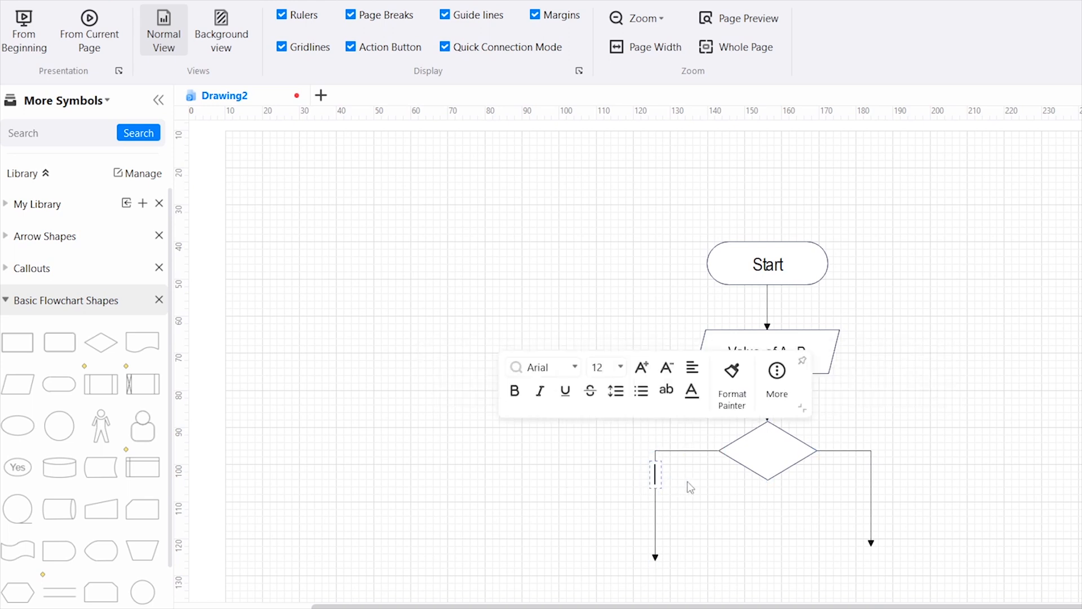
# Place a parallelogram at the end of the diamond's right arrow and label it "Display the value of B"
pyautogui.scroll(-3, 996, 395)
pyautogui.moveTo(19, 383); pyautogui.dragTo(913, 474)
pyautogui.doubleClick(969, 438)
pyautogui.write('Display the value of A')
pyautogui.click(1048, 420)
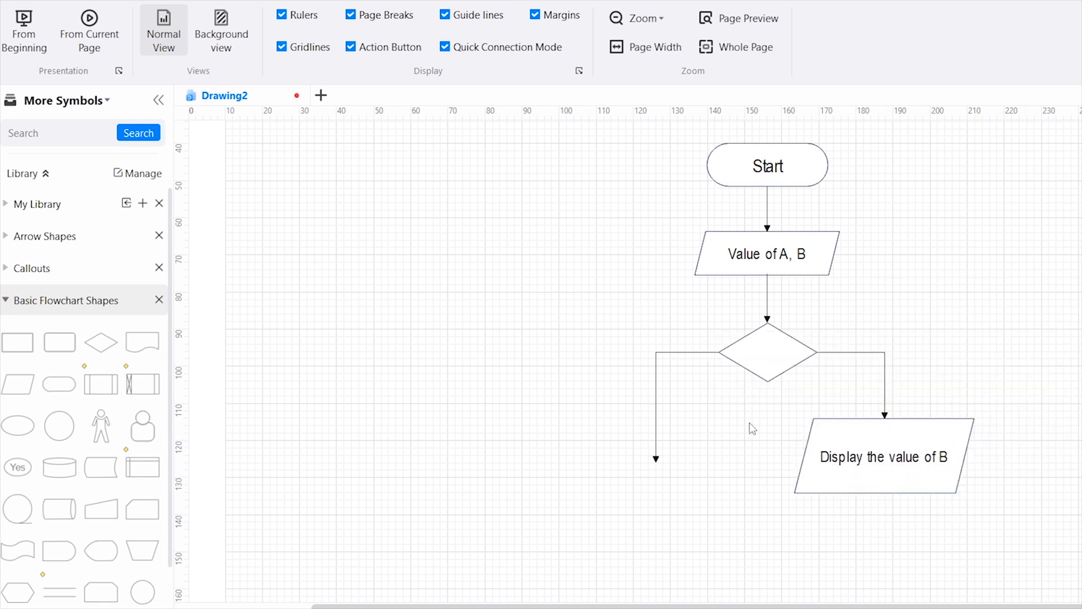
# Copy the "Display the value of B" parallelogram, place the copy under the diamond's left arrow and relabel it "Display the value of A"
pyautogui.click(937, 435)
pyautogui.rightClick(946, 438)
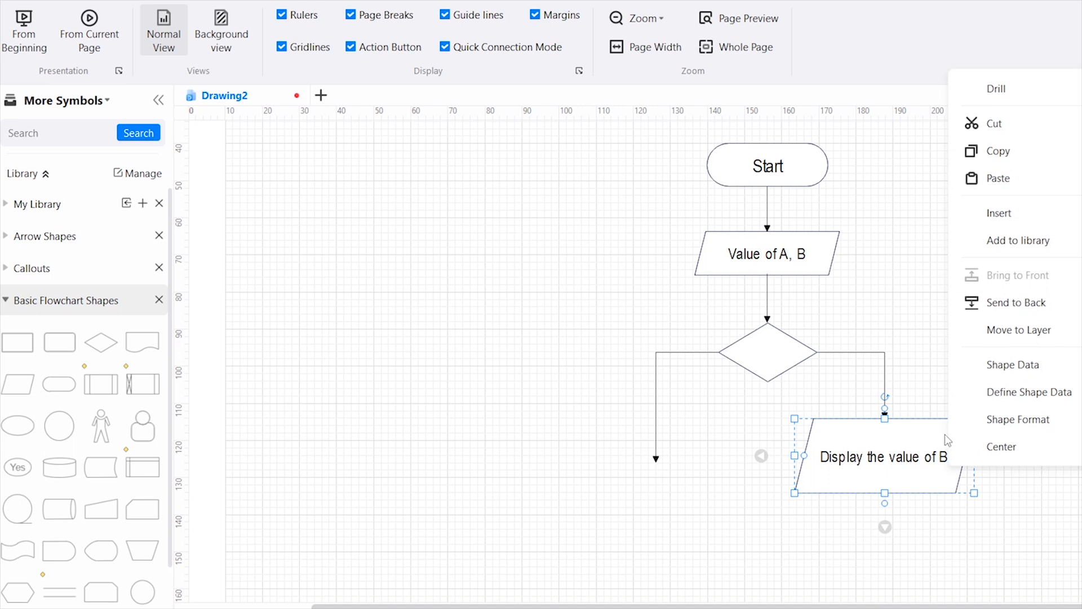
pyautogui.click(978, 150)
pyautogui.click(447, 455)
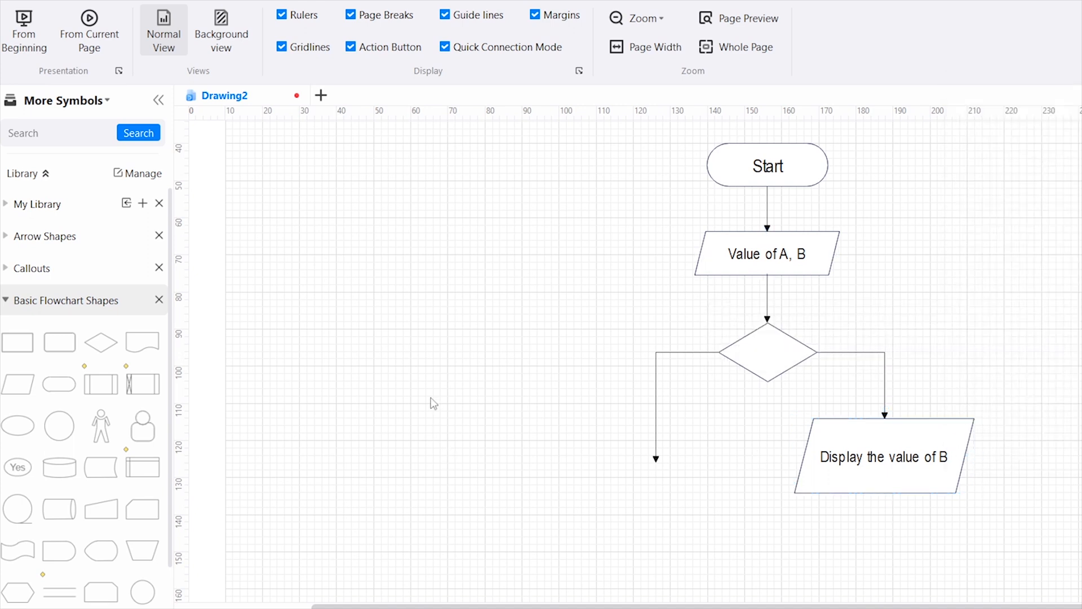
pyautogui.rightClick(458, 420)
pyautogui.click(536, 102)
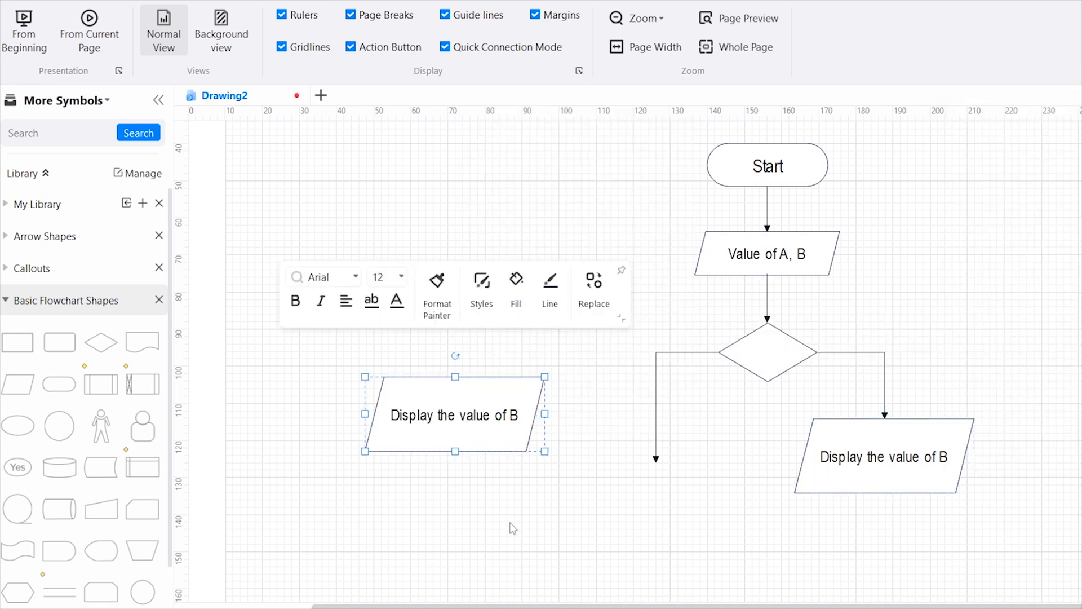
pyautogui.moveTo(485, 387); pyautogui.dragTo(648, 430)
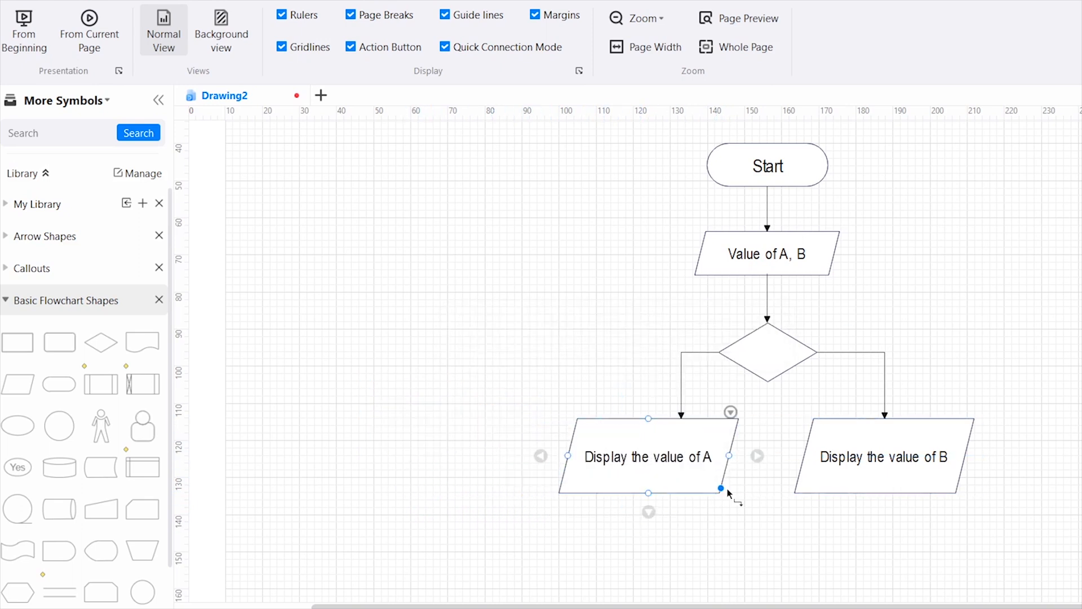
# Align the diamond's left arrow with the top centre of the "Display the value of A" parallelogram
pyautogui.click(682, 375)
pyautogui.moveTo(683, 383); pyautogui.dragTo(623, 389)
pyautogui.moveTo(682, 418); pyautogui.dragTo(628, 419)
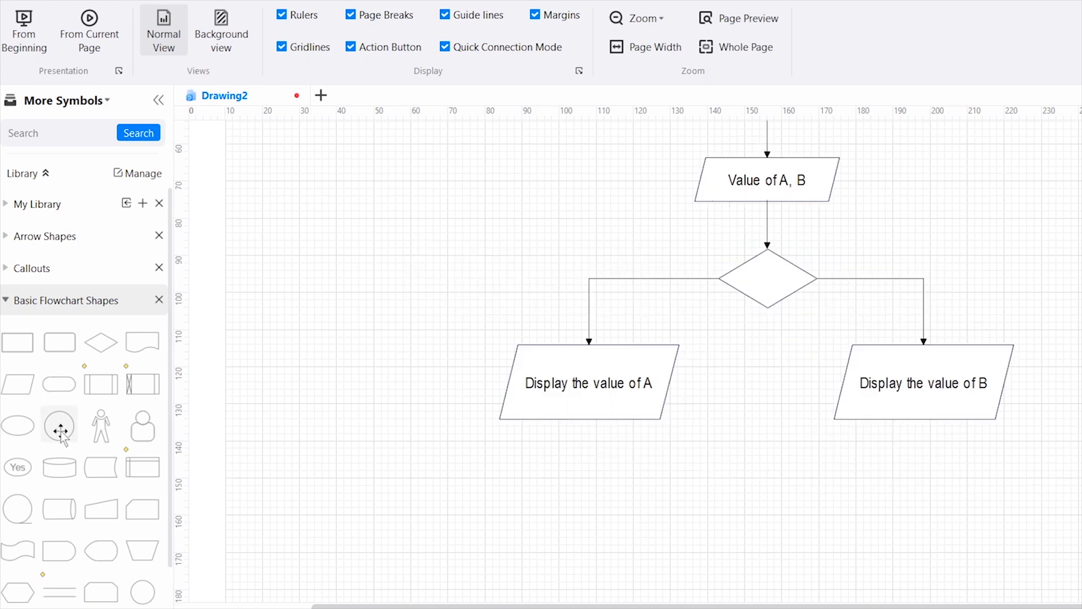
# Place a circle centred below the two display parallelograms and connect "Display the value of B" to its right side with an elbow arrow
pyautogui.moveTo(59, 426); pyautogui.dragTo(767, 556)
pyautogui.click(922, 544)
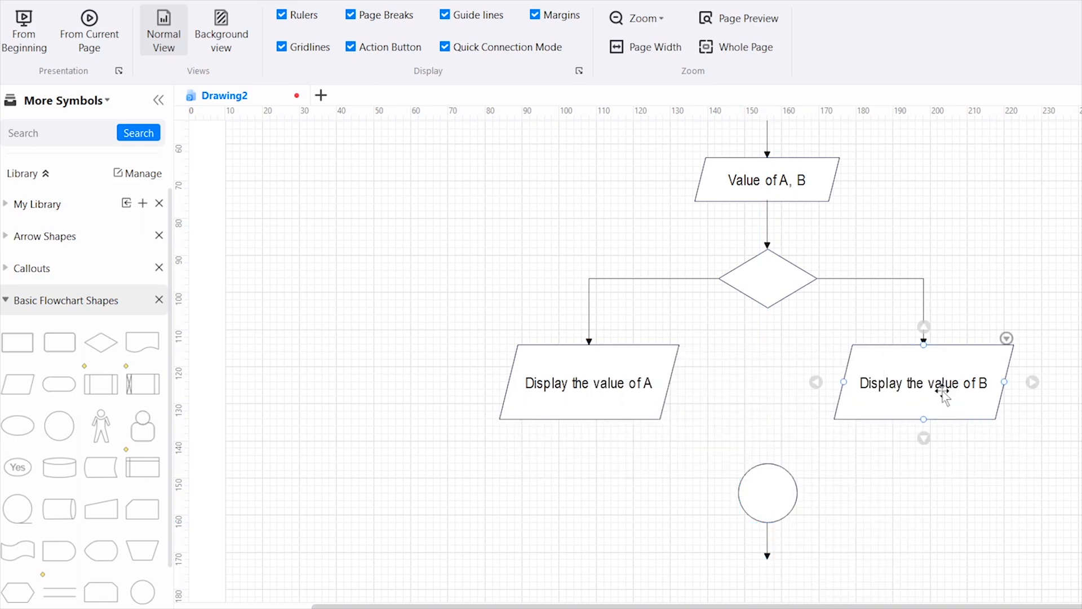
pyautogui.click(943, 395)
pyautogui.moveTo(924, 429); pyautogui.dragTo(924, 442)
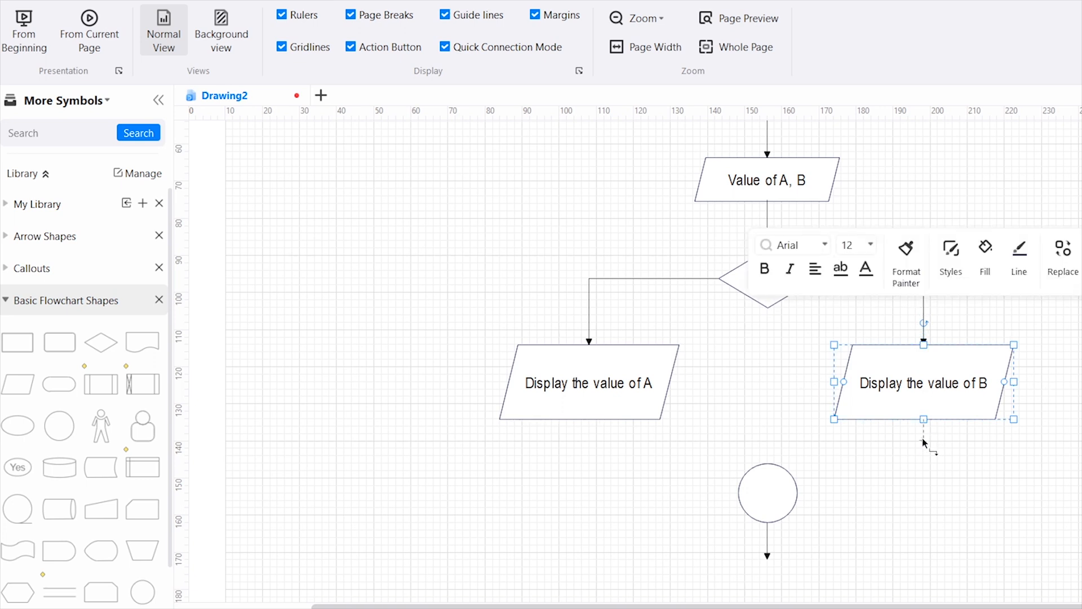
pyautogui.moveTo(924, 495); pyautogui.dragTo(799, 494)
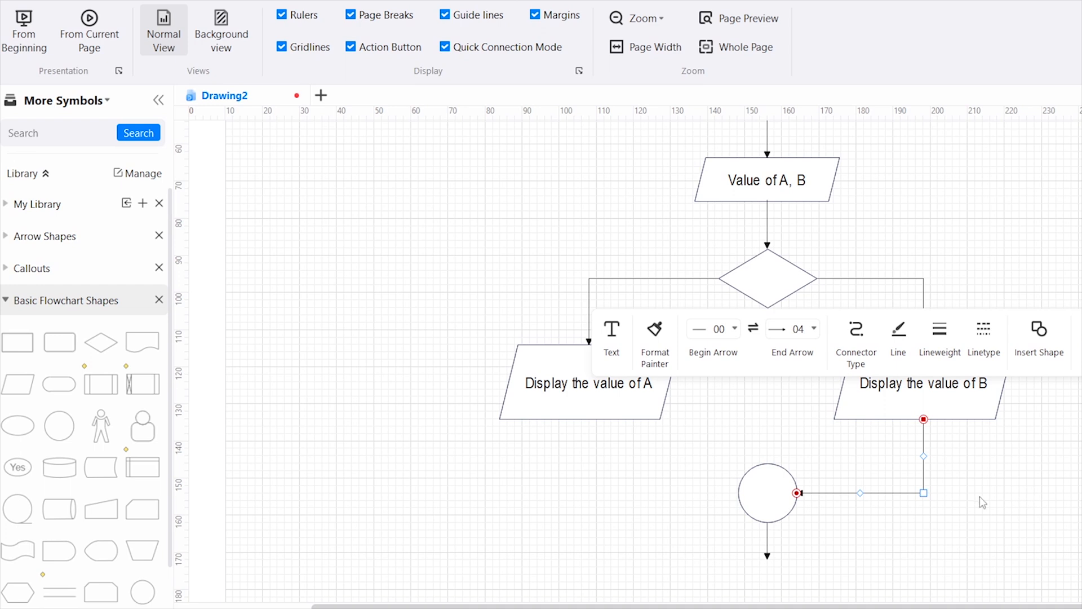
pyautogui.click(858, 342)
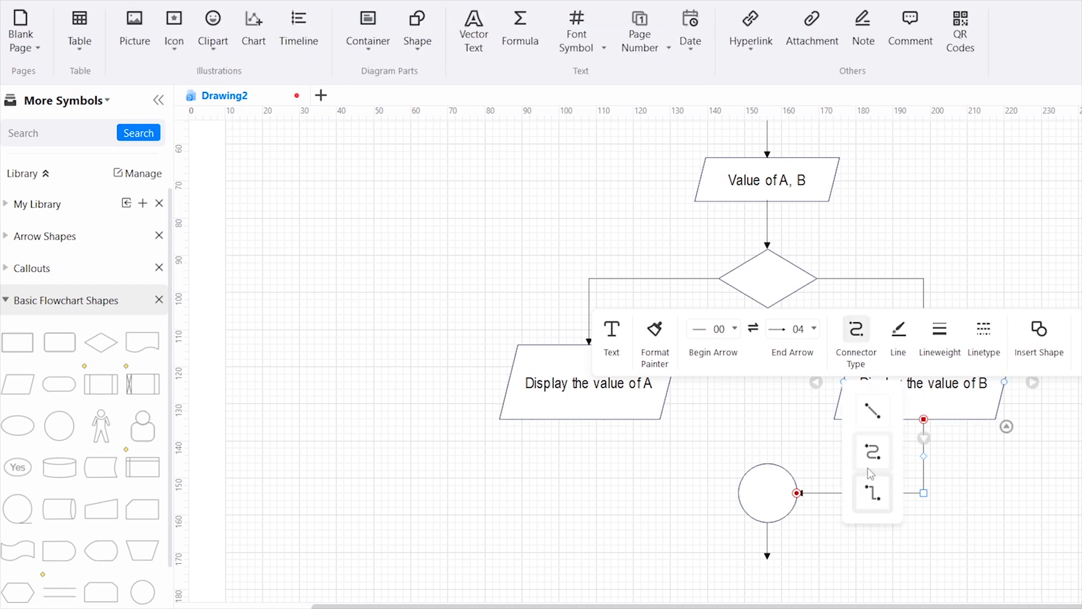
pyautogui.click(995, 489)
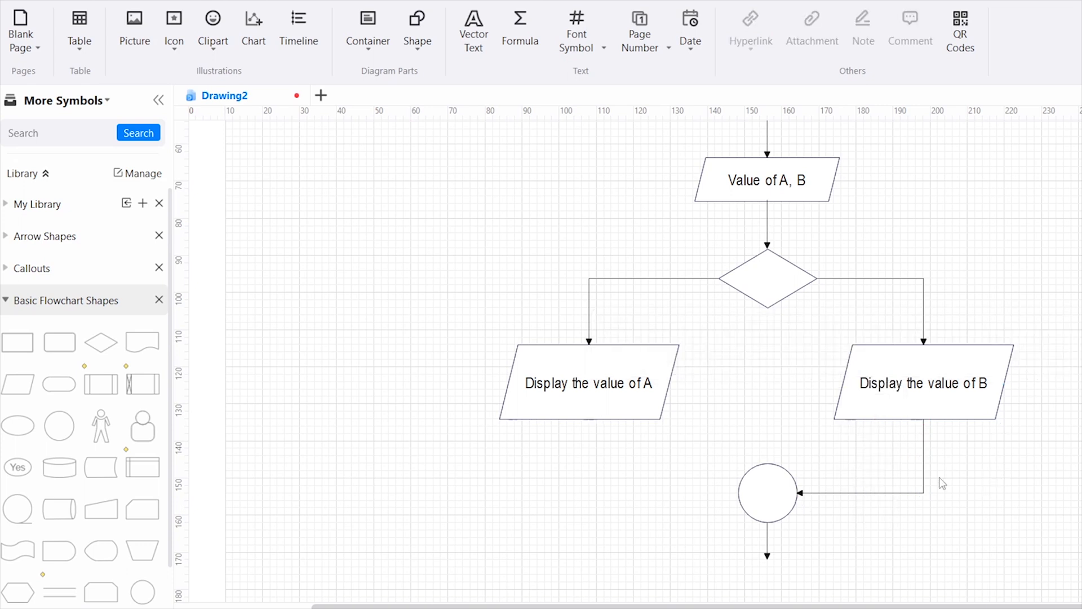
# Connect the bottom of "Display the value of A" to the circle's left side with an elbow arrow
pyautogui.click(591, 419)
pyautogui.moveTo(590, 419); pyautogui.dragTo(589, 502)
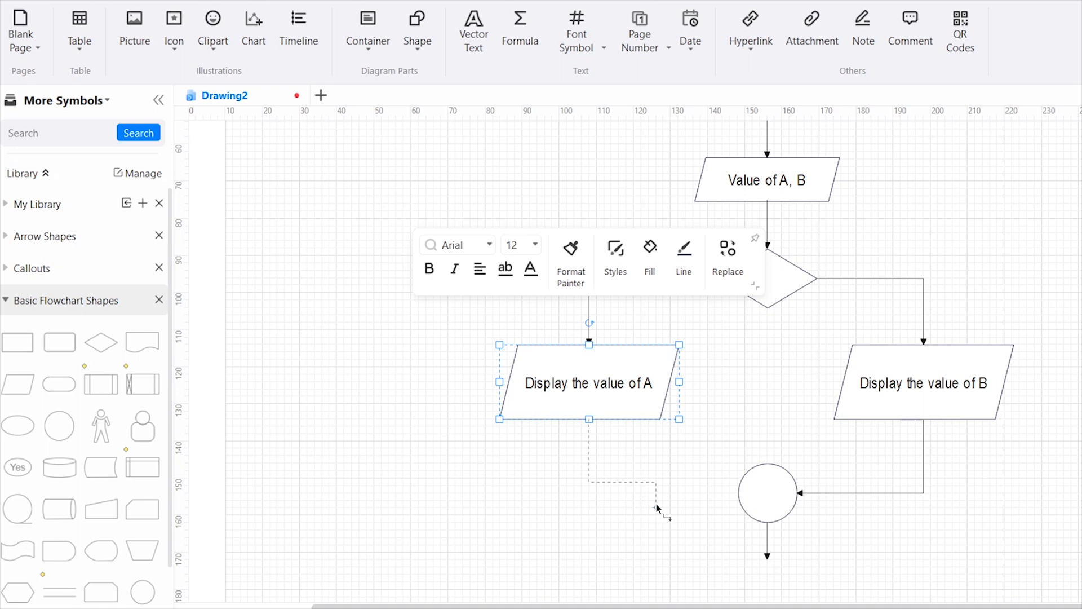
pyautogui.moveTo(739, 492); pyautogui.dragTo(738, 493)
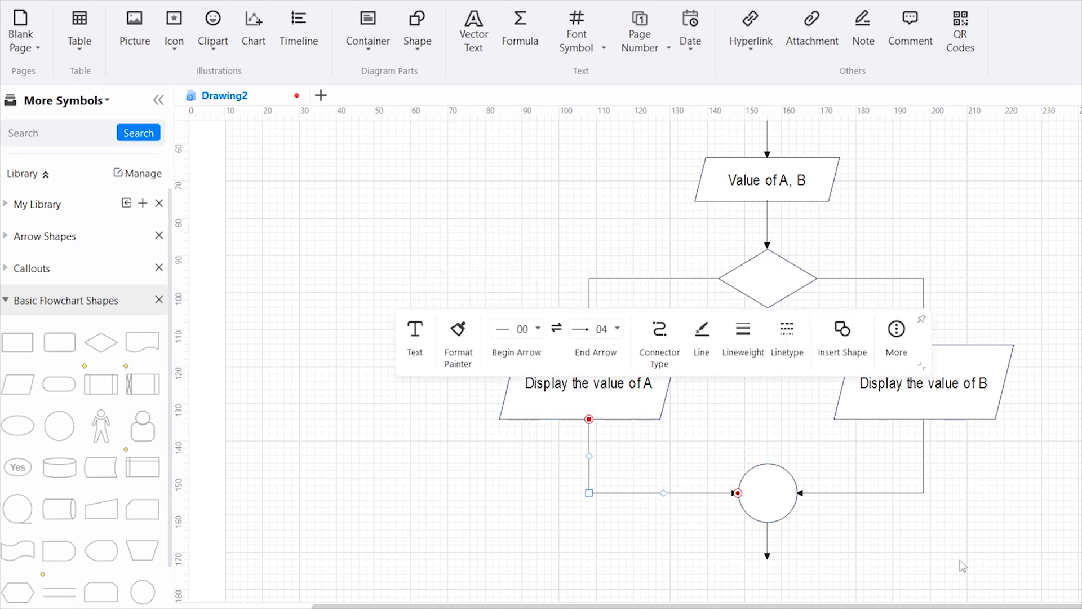
# Place a terminator shape at the end of the circle's downward arrow and label it "End"
pyautogui.click(333, 433)
pyautogui.moveTo(61, 390); pyautogui.dragTo(788, 586)
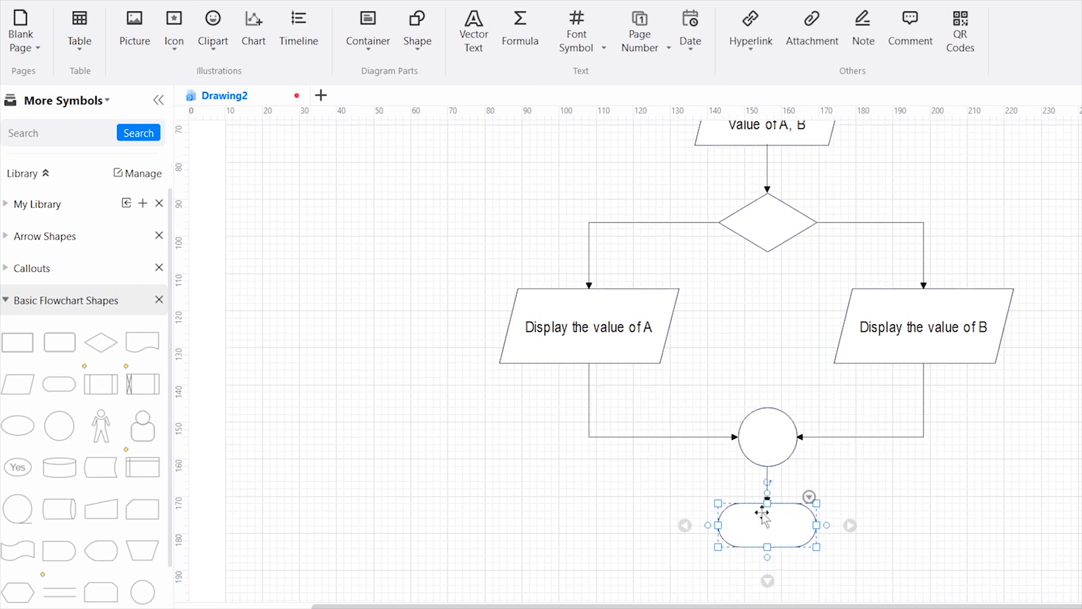
pyautogui.doubleClick(761, 513)
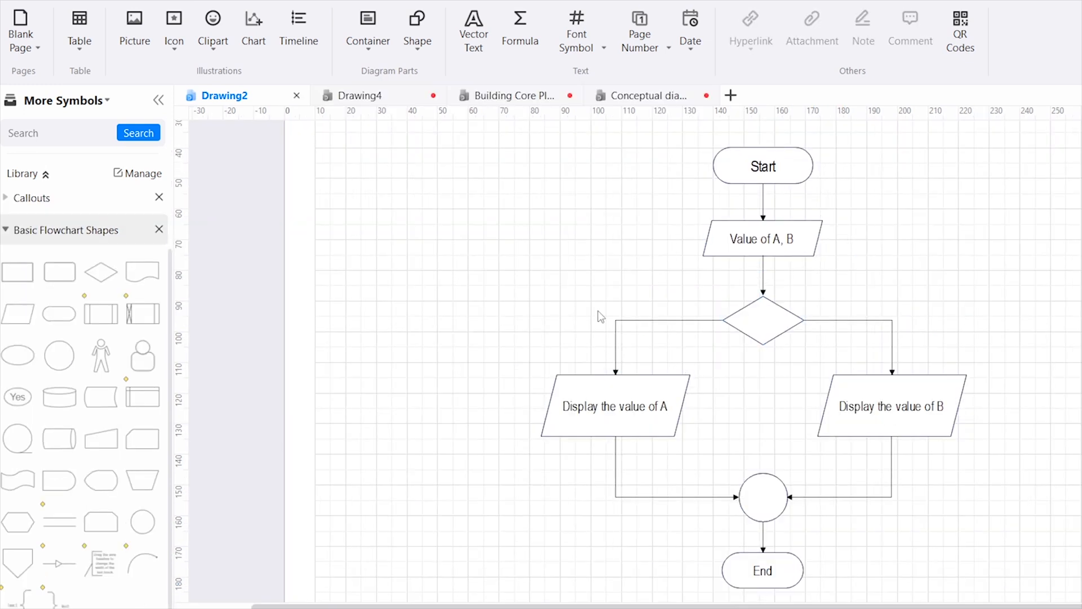
# Select the whole flowchart and apply the solid red design style
pyautogui.click(725, 165)
pyautogui.hotkey('ctrl', 'a')
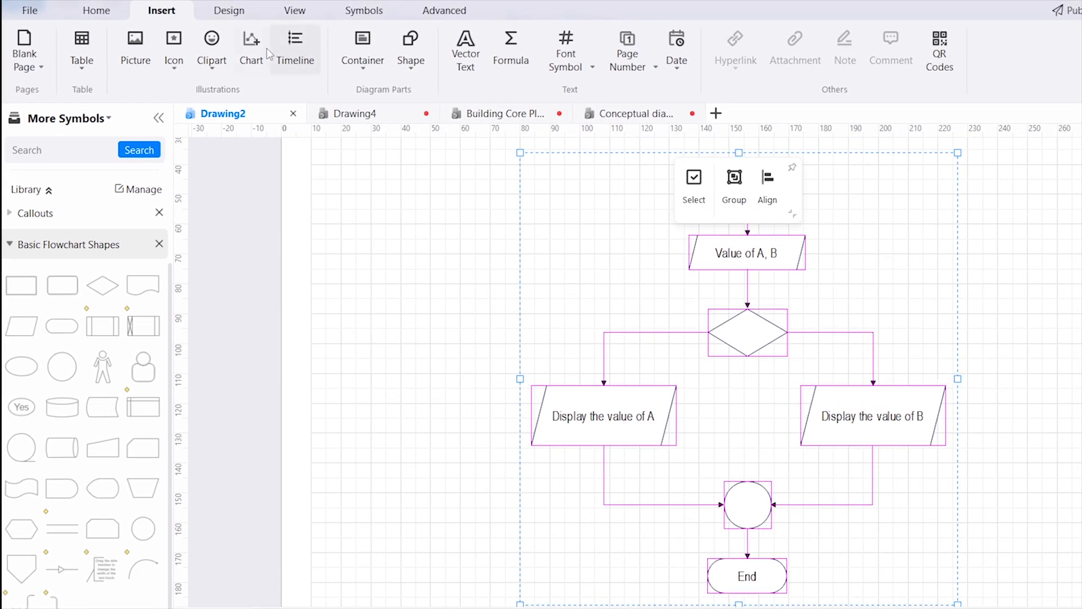
pyautogui.click(229, 10)
pyautogui.click(233, 53)
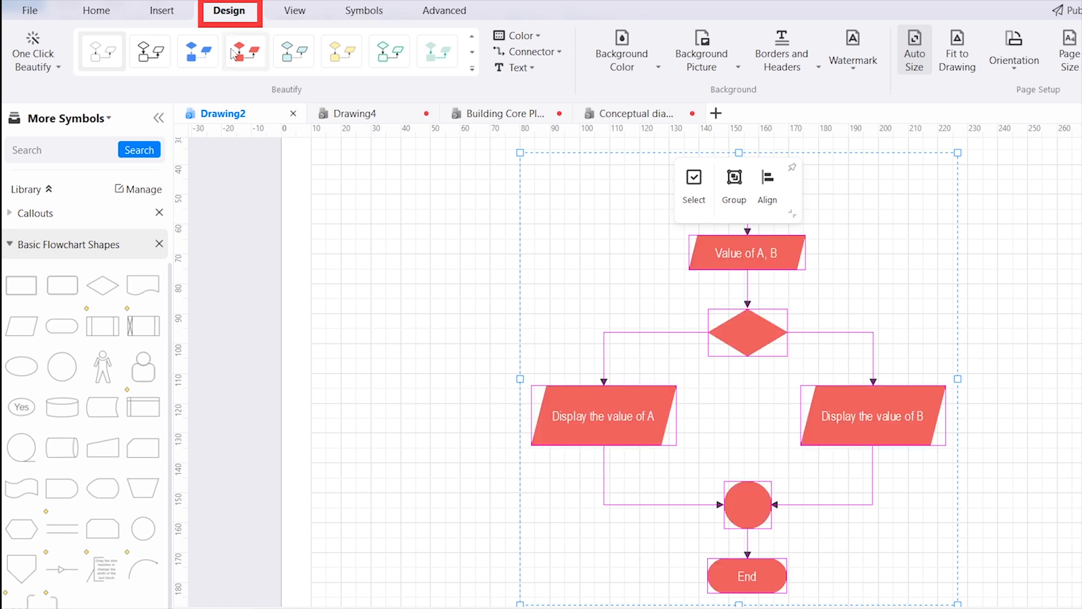
# Restyle the flowchart with the dark navy built-in theme that has teal-filled shapes, and try the dark outlined theme
pyautogui.click(303, 57)
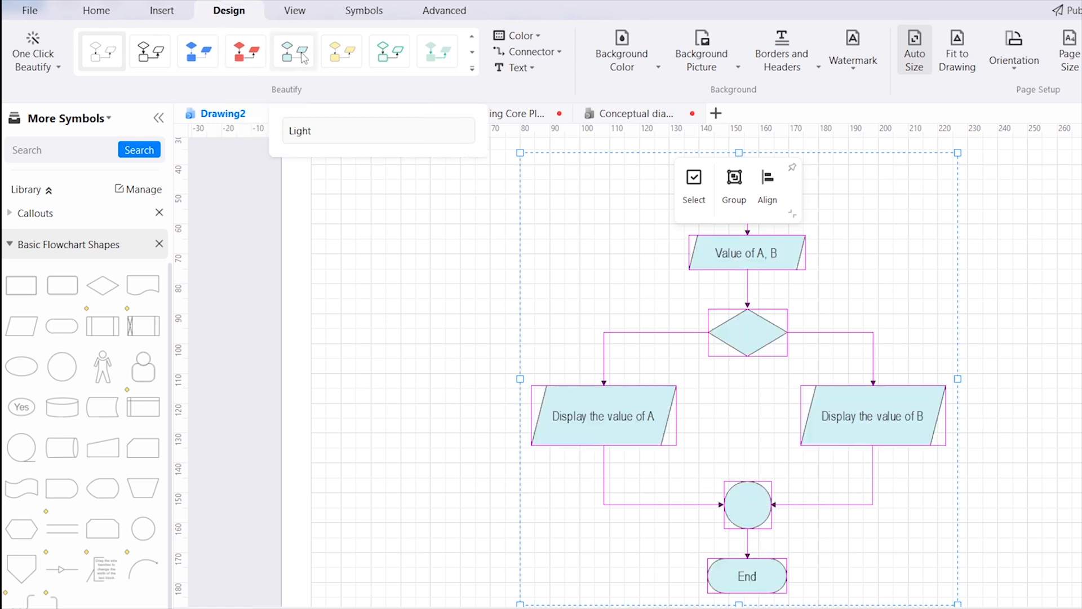
pyautogui.click(418, 47)
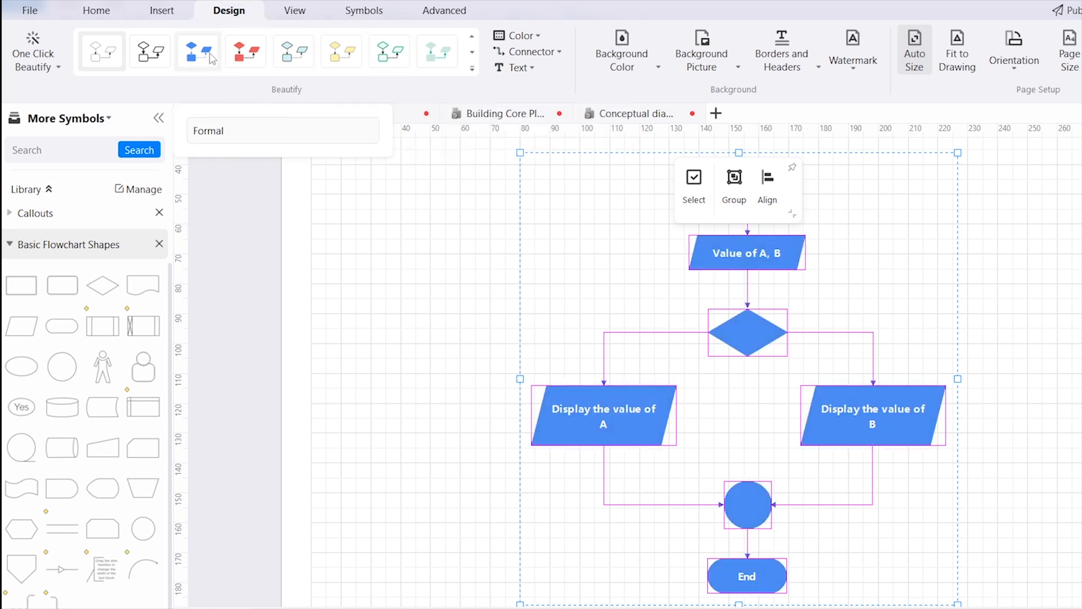
pyautogui.click(476, 72)
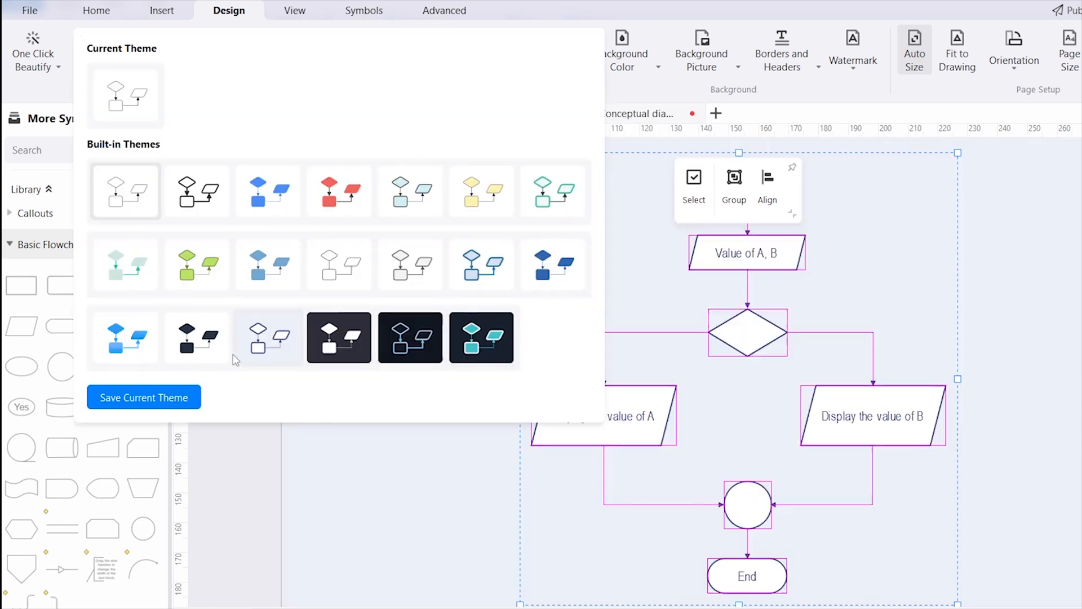
pyautogui.click(476, 349)
pyautogui.click(471, 396)
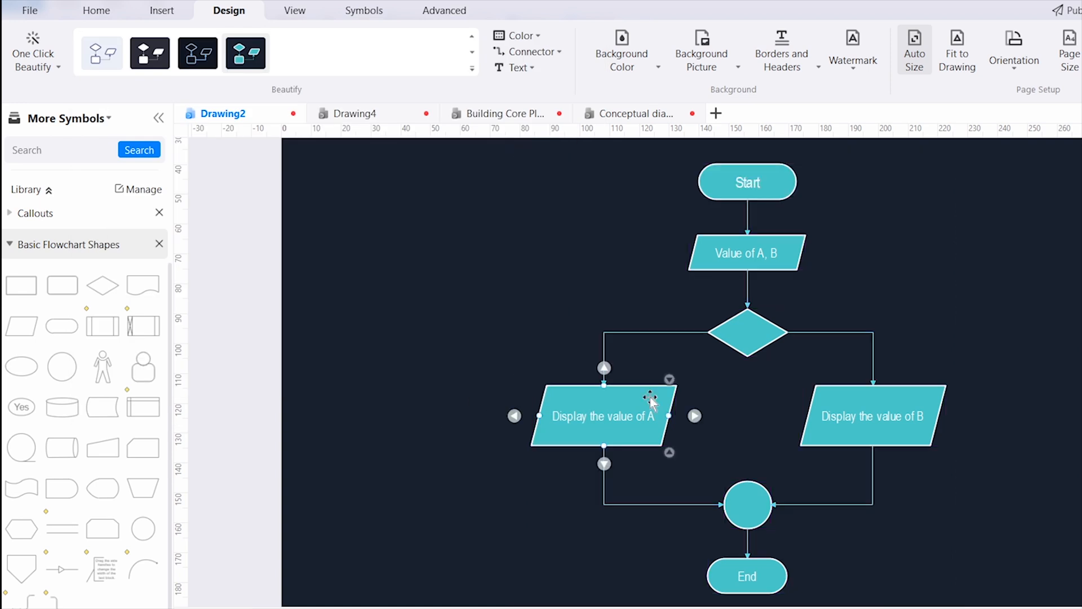
pyautogui.click(198, 53)
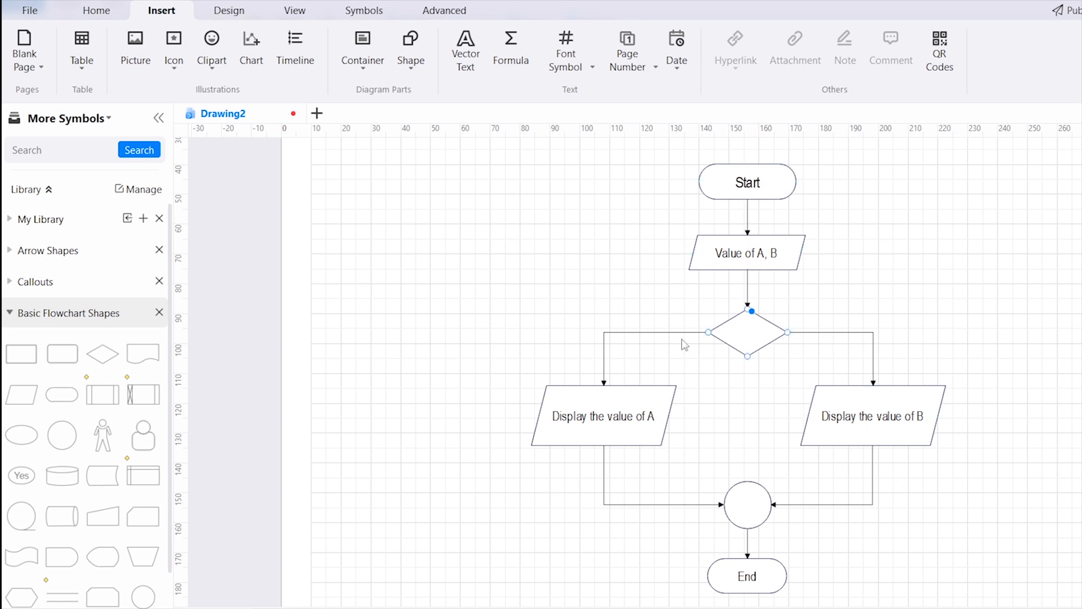
# Save the flowchart to the Desktop as Drawing2 in the Edraw XML (*.eddx) format
pyautogui.click(31, 12)
pyautogui.click(83, 254)
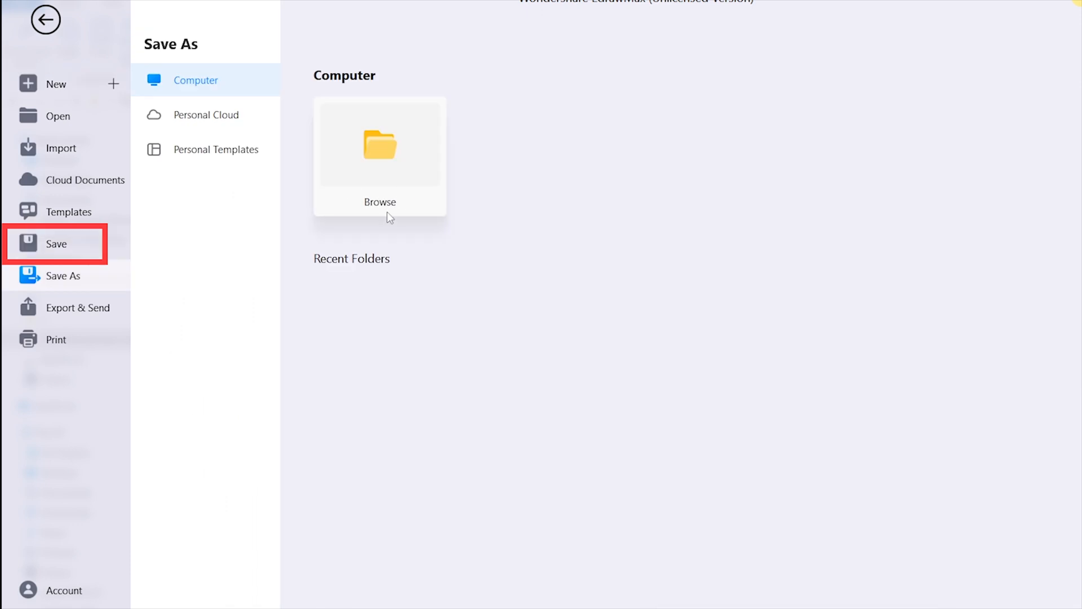
pyautogui.click(394, 167)
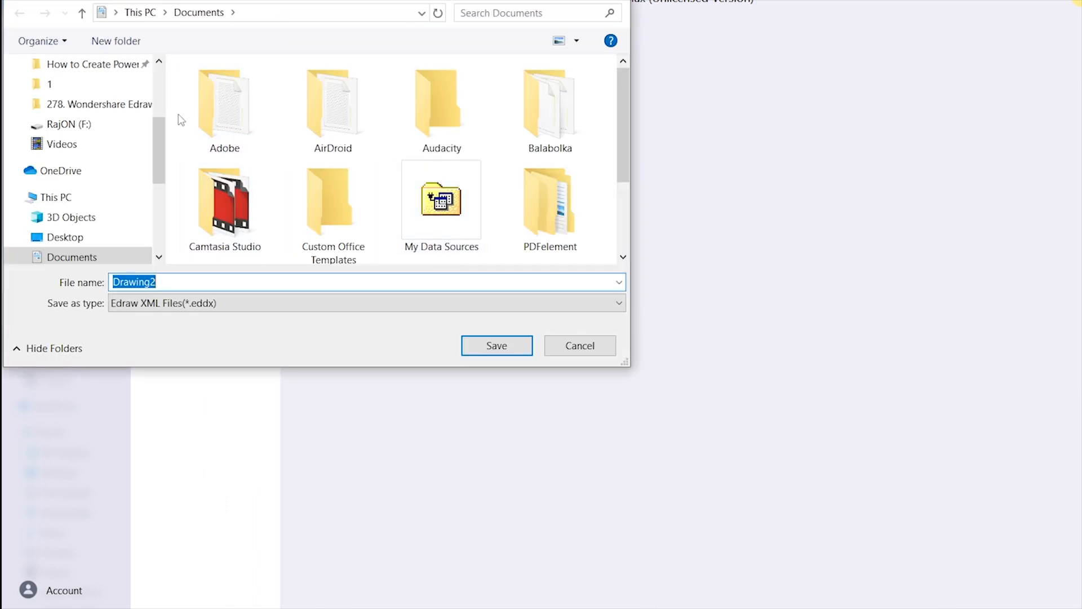
pyautogui.moveTo(160, 141); pyautogui.dragTo(159, 93)
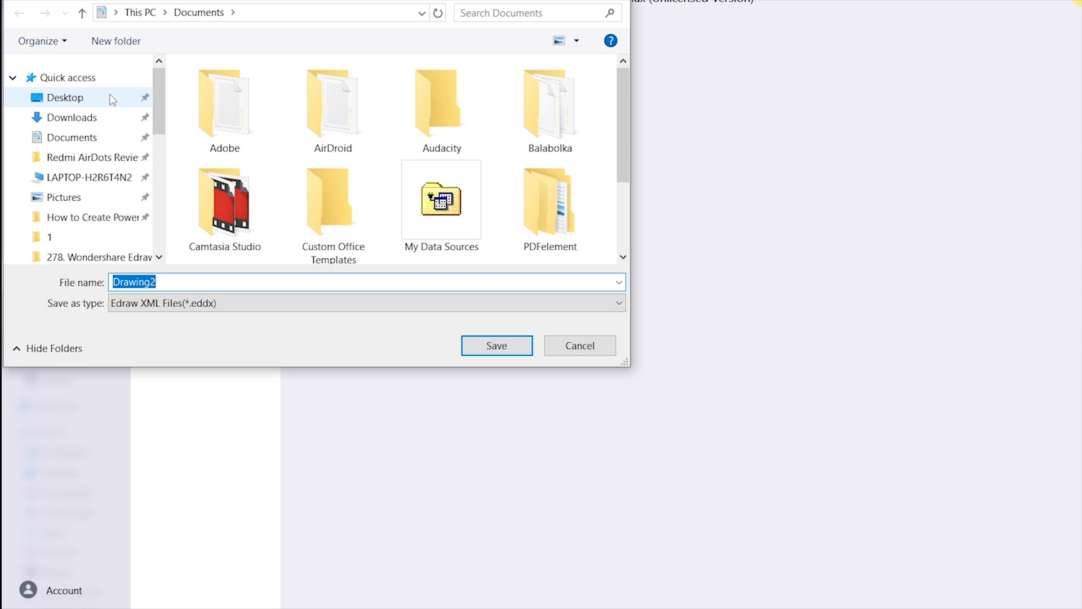
pyautogui.click(112, 97)
pyautogui.doubleClick(198, 283)
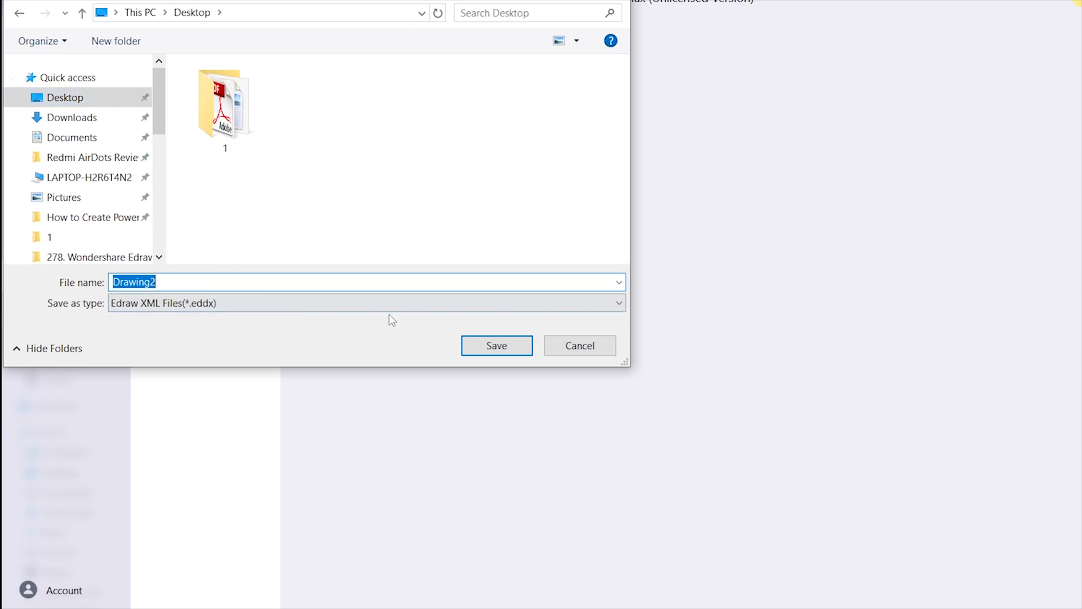
pyautogui.click(497, 345)
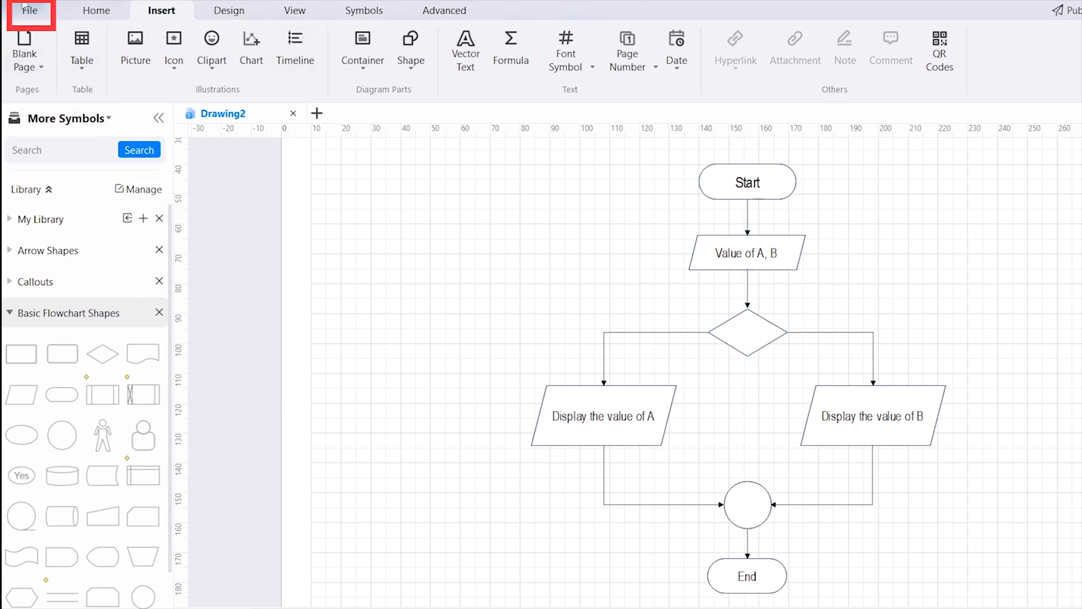
# Review the export settings for graphics, PDF and Word formats, and return to the drawing
pyautogui.click(37, 18)
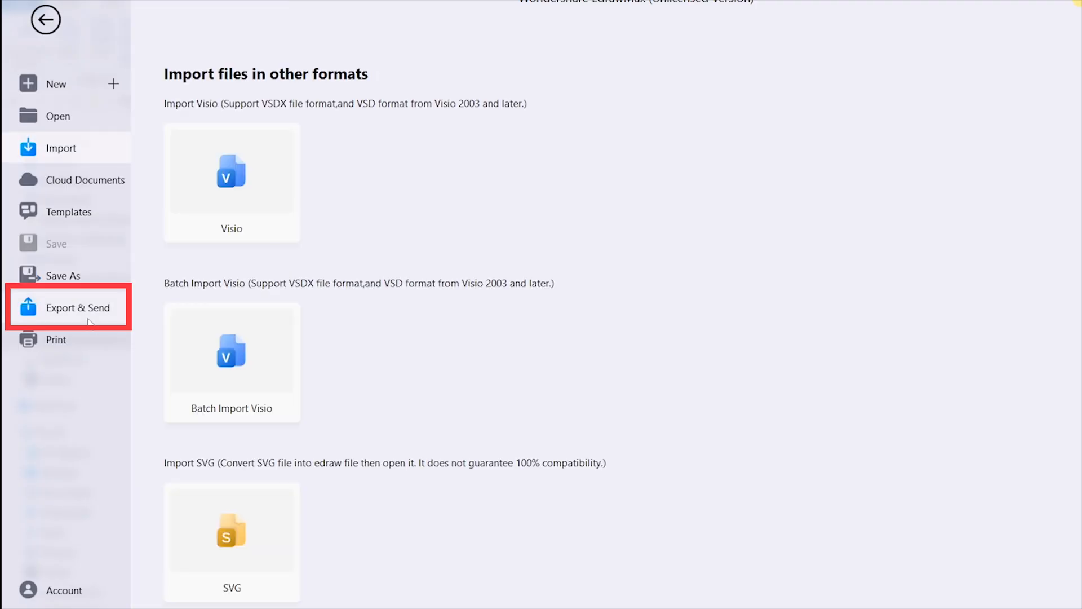
pyautogui.click(83, 319)
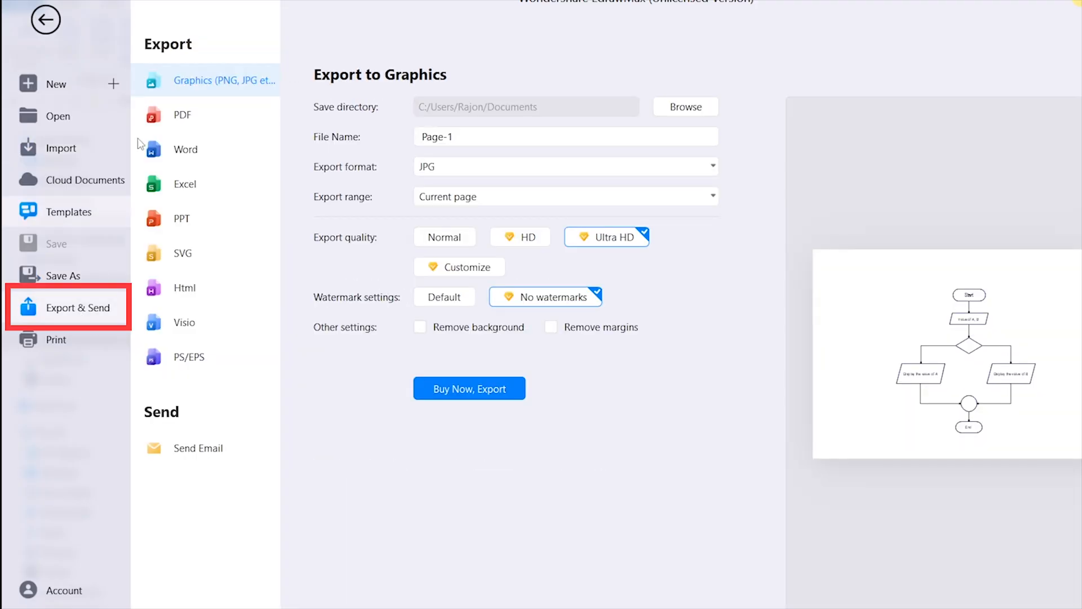
pyautogui.click(191, 119)
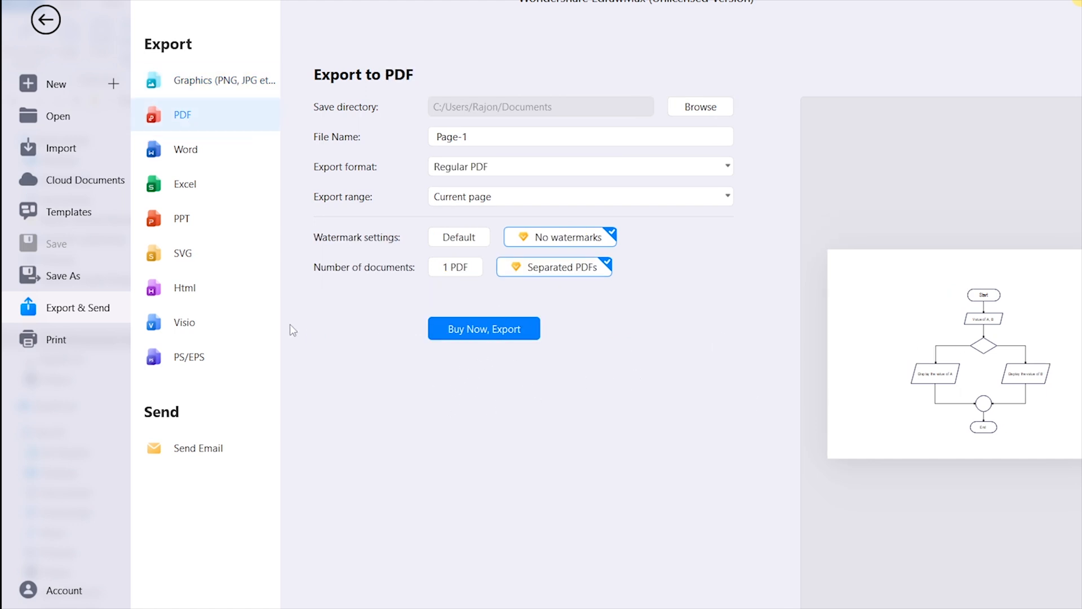
pyautogui.click(177, 156)
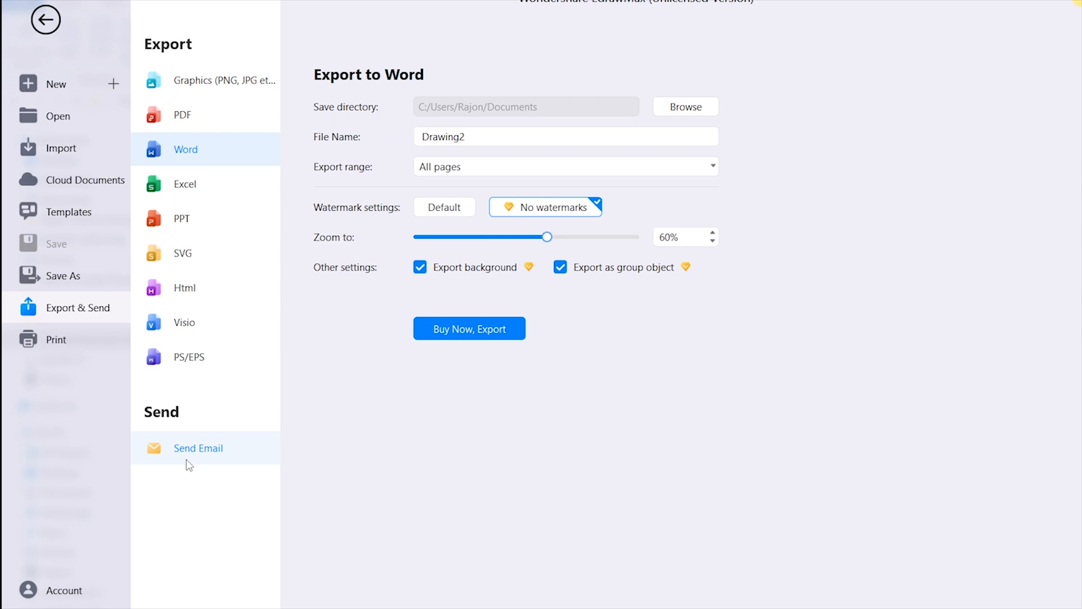
pyautogui.click(46, 19)
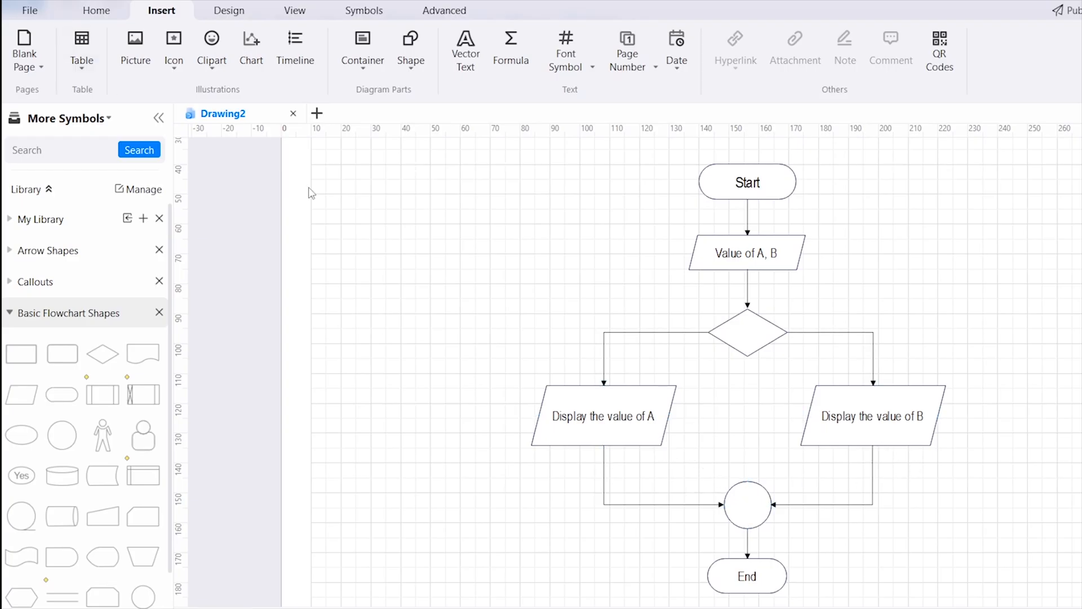
# Create a new Circle-Spoke Diagram drawing and place a four-segment circular arrow chart on the page
pyautogui.click(31, 12)
pyautogui.click(39, 84)
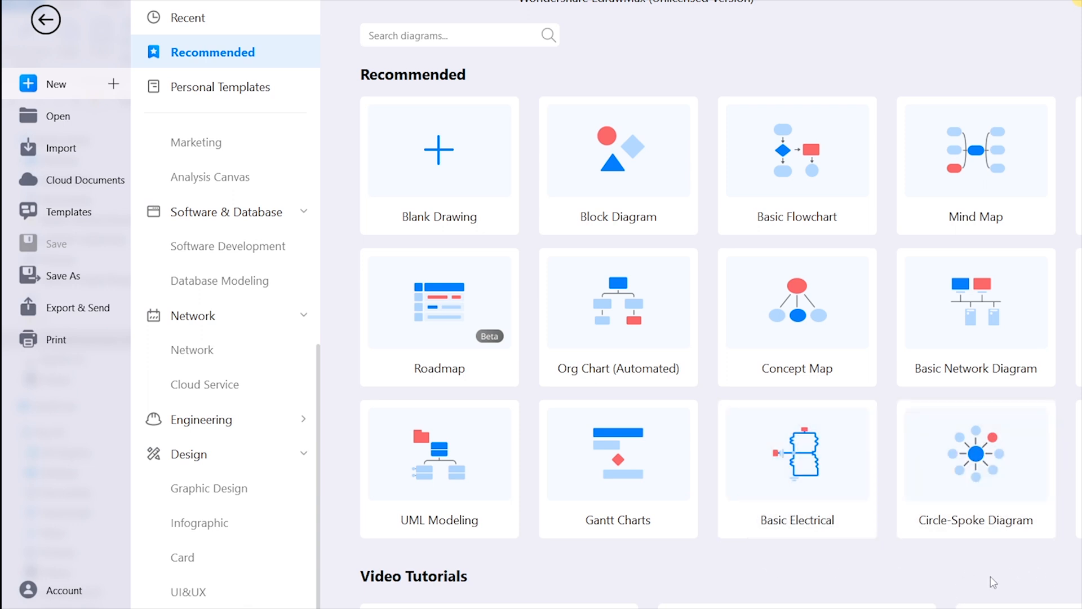
pyautogui.click(986, 432)
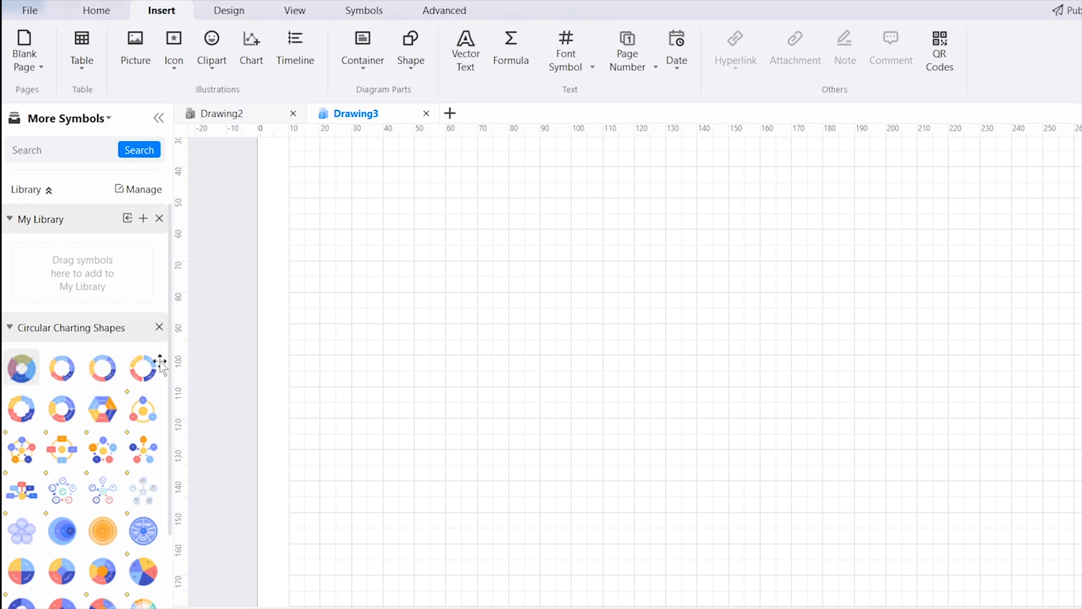
pyautogui.moveTo(161, 365); pyautogui.dragTo(755, 304)
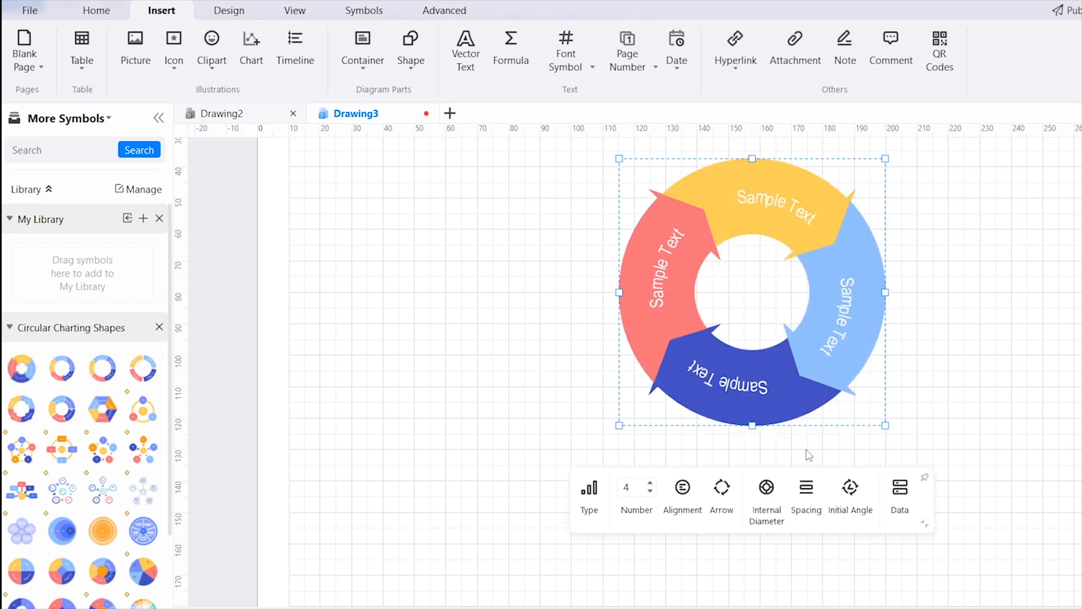
pyautogui.scroll(-3, 85, 455)
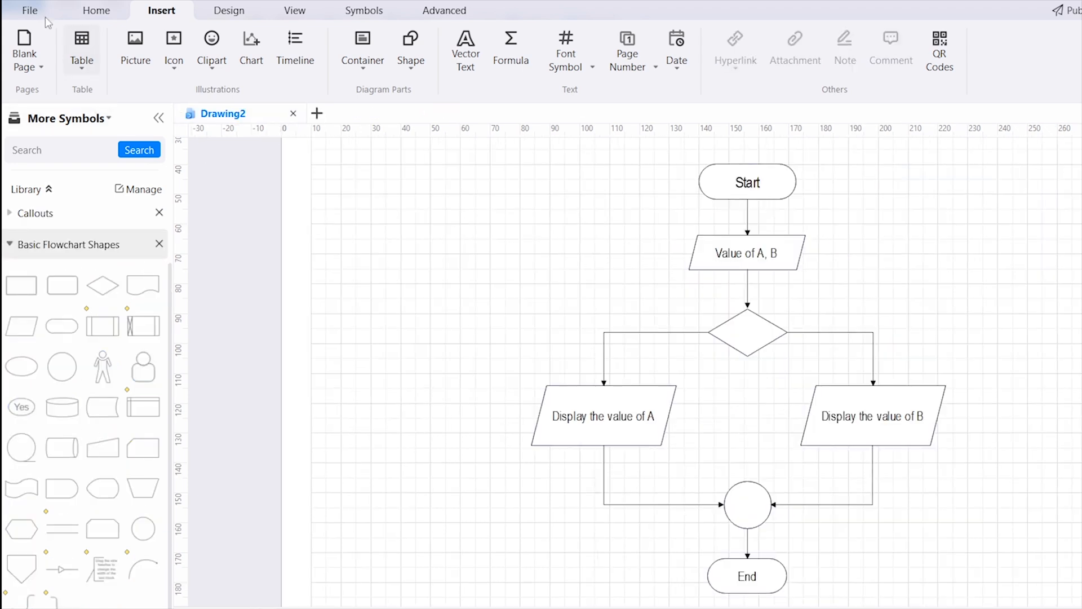
# Create a new Basic Electrical drawing from the recommended diagram types
pyautogui.click(30, 10)
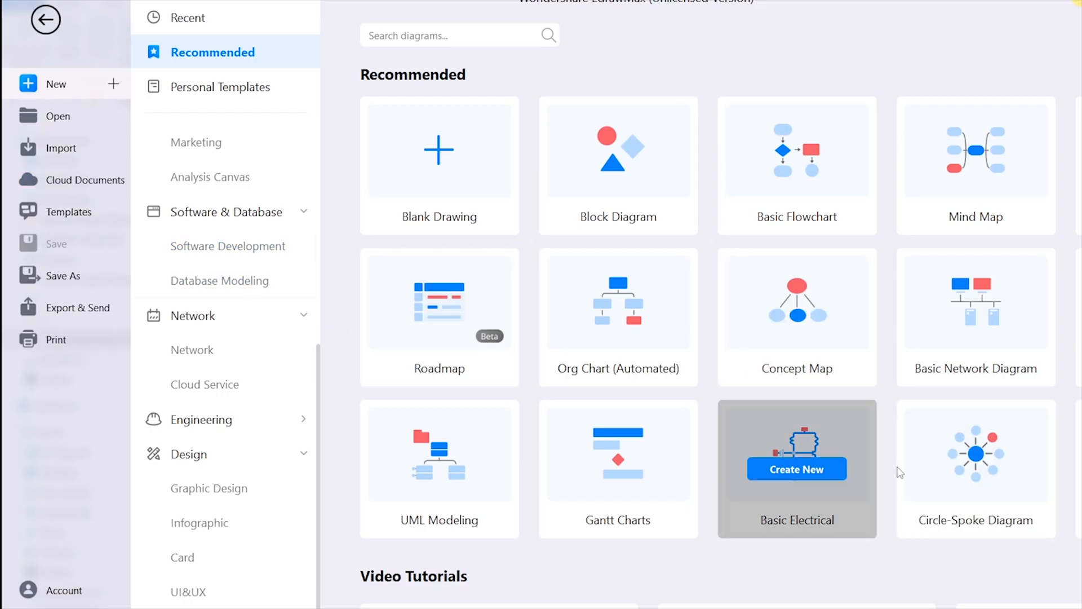
pyautogui.scroll(-2, 846, 468)
pyautogui.click(211, 423)
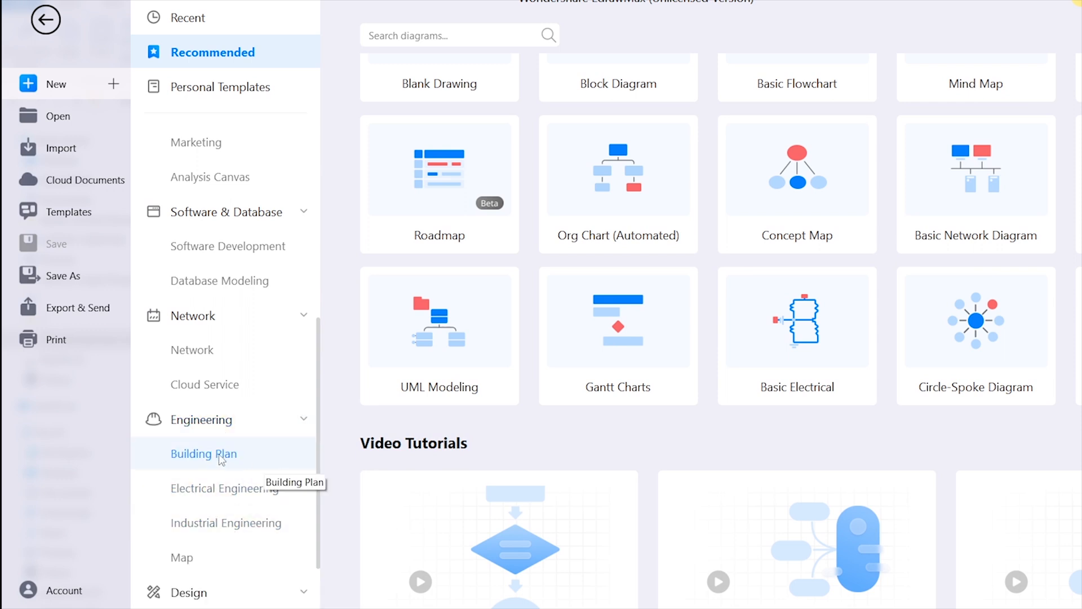
pyautogui.click(803, 337)
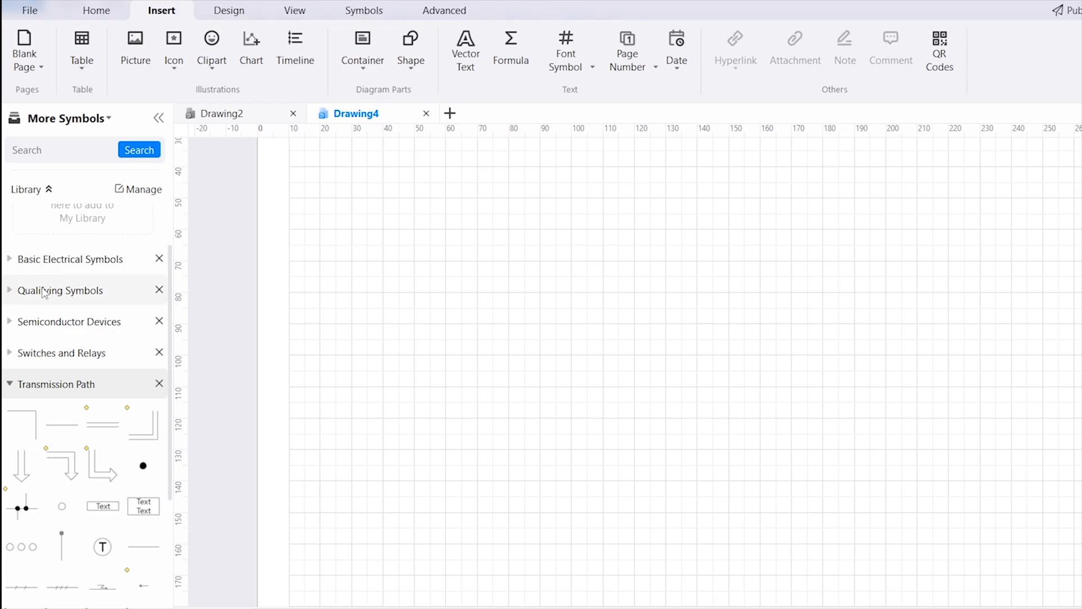
# Examine the Basic Electrical, Qualifying, Semiconductor Devices, Switches and Relays, and Transmission Path symbol libraries
pyautogui.click(12, 263)
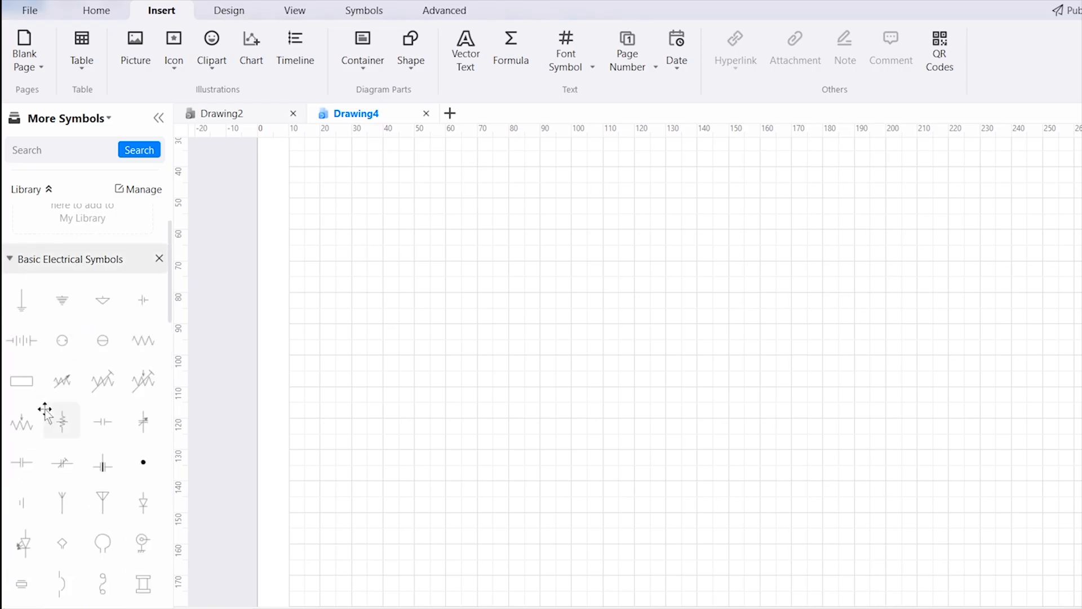
pyautogui.click(20, 266)
pyautogui.click(14, 293)
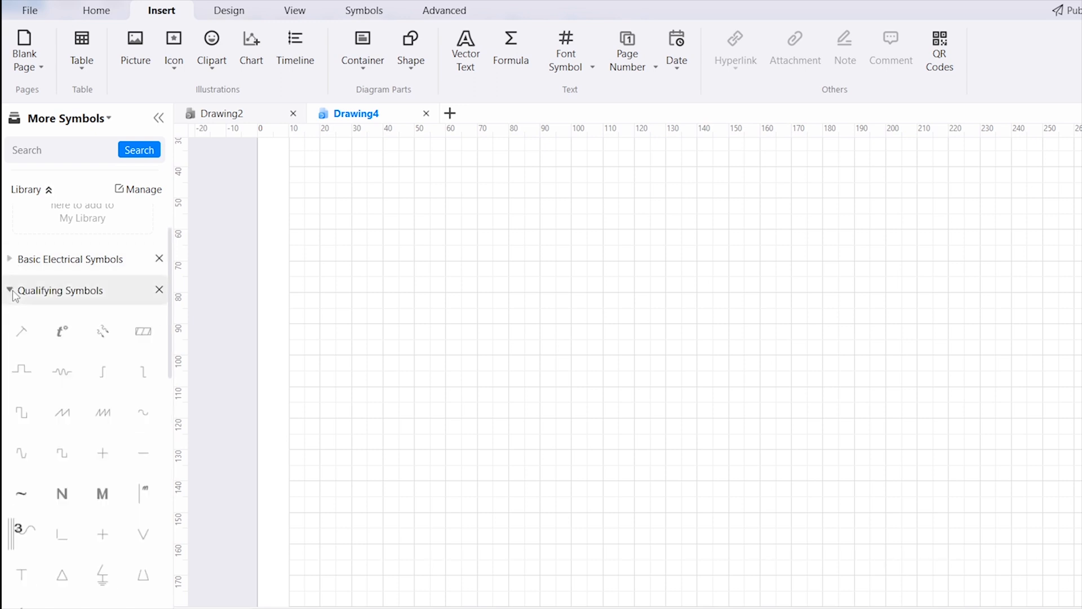
pyautogui.click(13, 293)
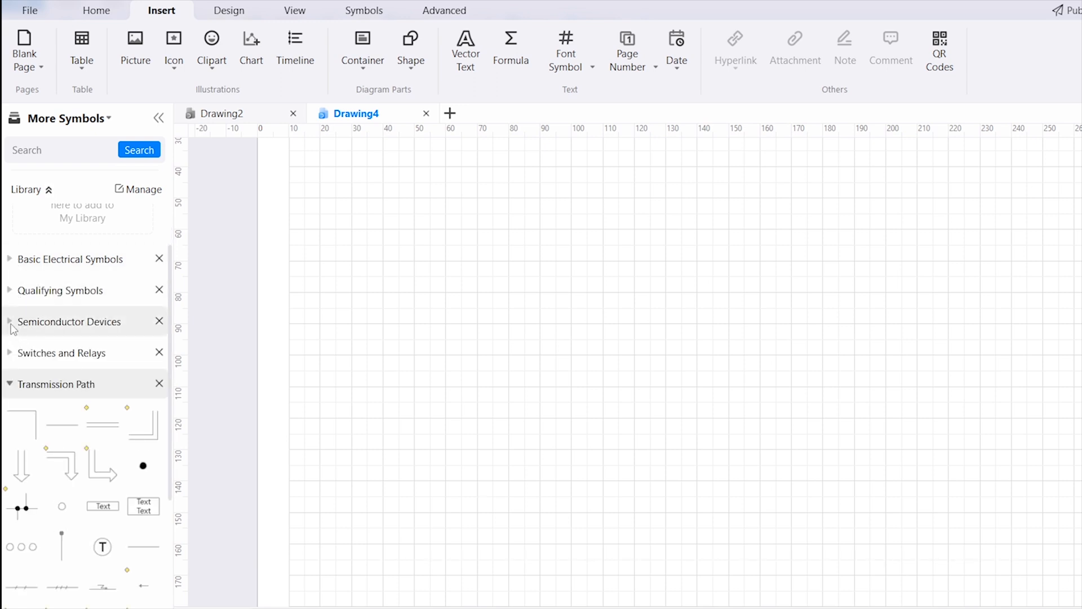
pyautogui.click(11, 322)
pyautogui.click(13, 326)
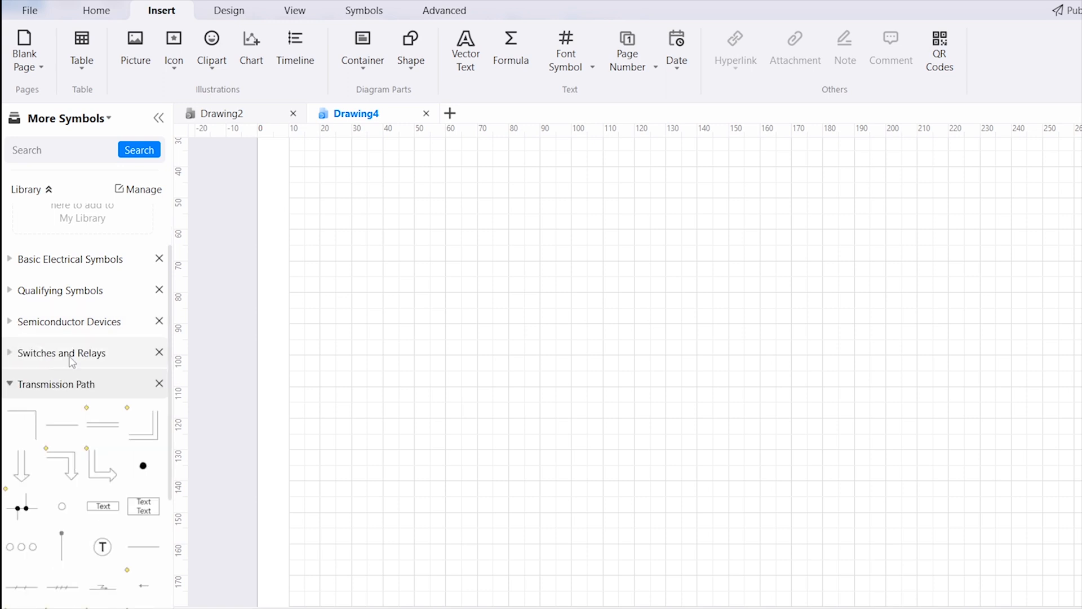
pyautogui.click(11, 354)
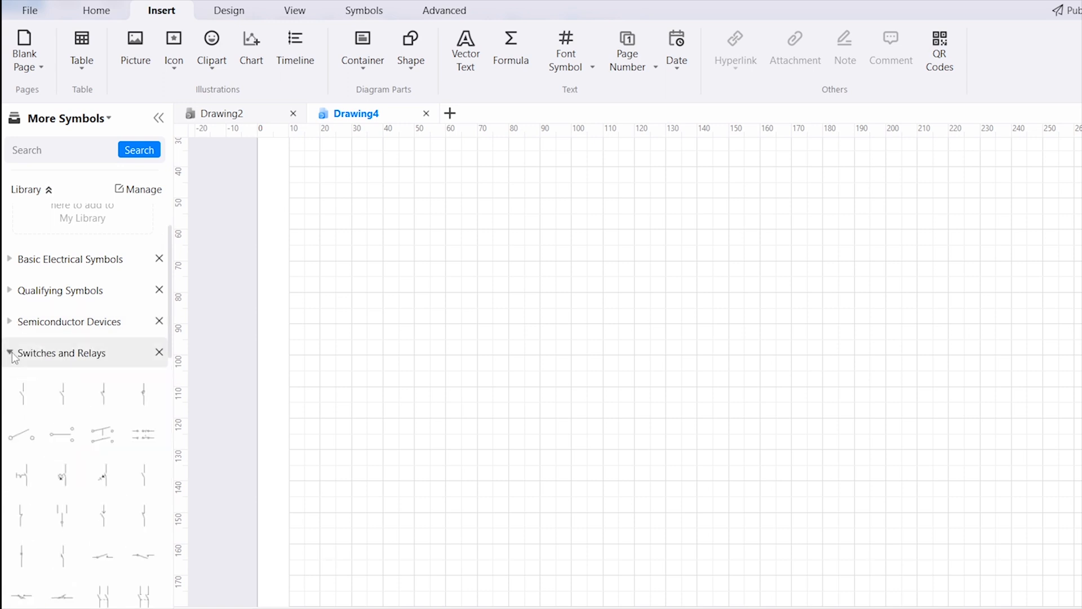
pyautogui.click(11, 354)
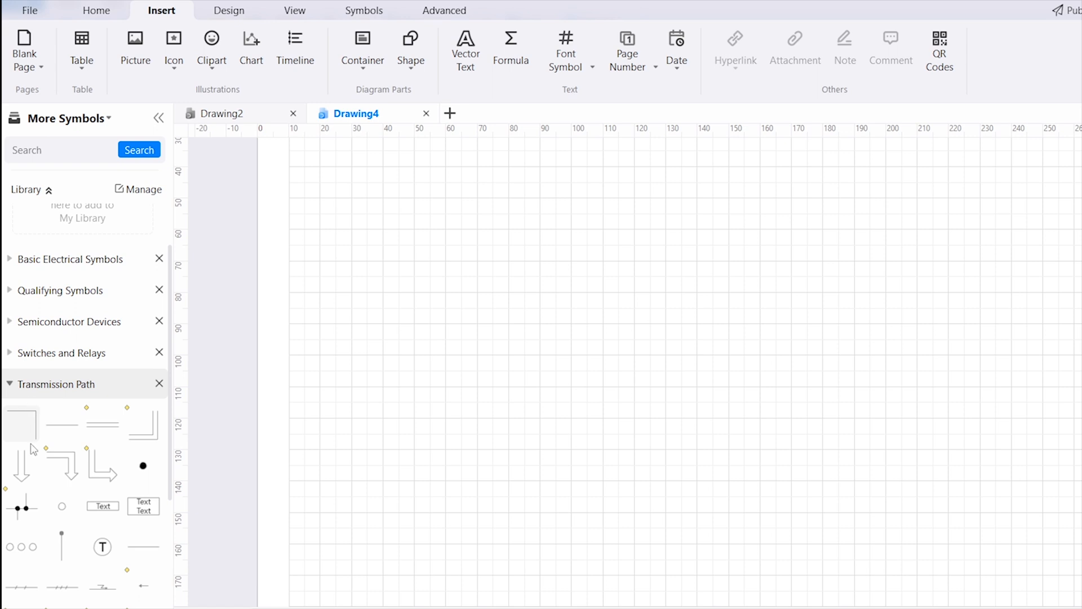
pyautogui.scroll(-2, 127, 476)
pyautogui.scroll(-3, 107, 496)
pyautogui.scroll(4, 96, 491)
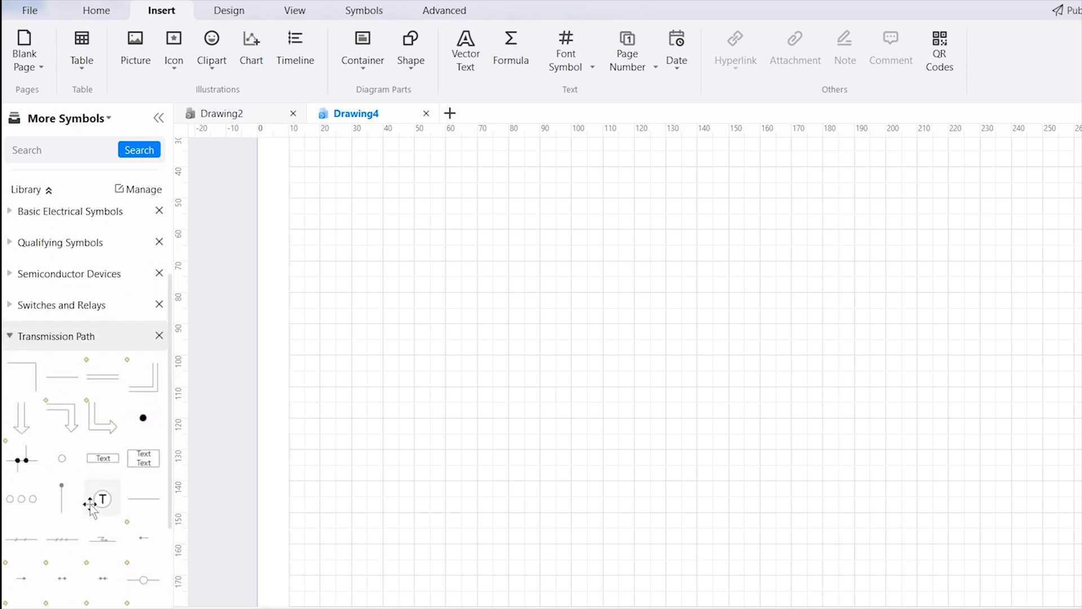
# Place a horizontal transmission line about 28 mm long, add the wave qualifying symbol at its right end, and continue it with a second line
pyautogui.scroll(3, 85, 499)
pyautogui.moveTo(61, 492); pyautogui.dragTo(571, 308)
pyautogui.click(28, 360)
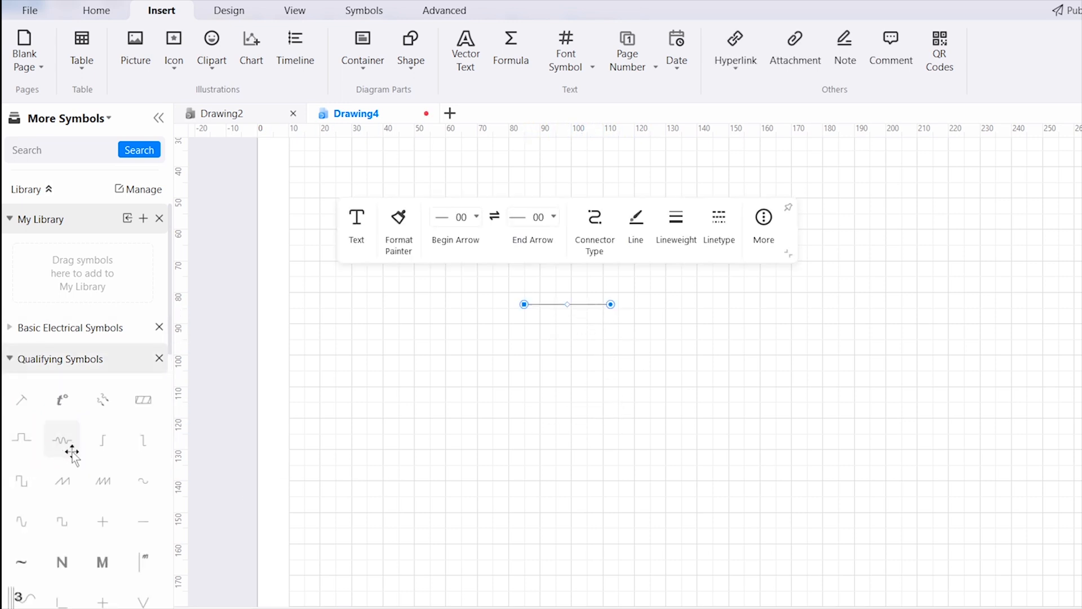
pyautogui.moveTo(65, 447)
pyautogui.mouseDown()
pyautogui.moveTo(616, 353)
pyautogui.moveTo(635, 311)
pyautogui.mouseUp()
pyautogui.click(644, 436)
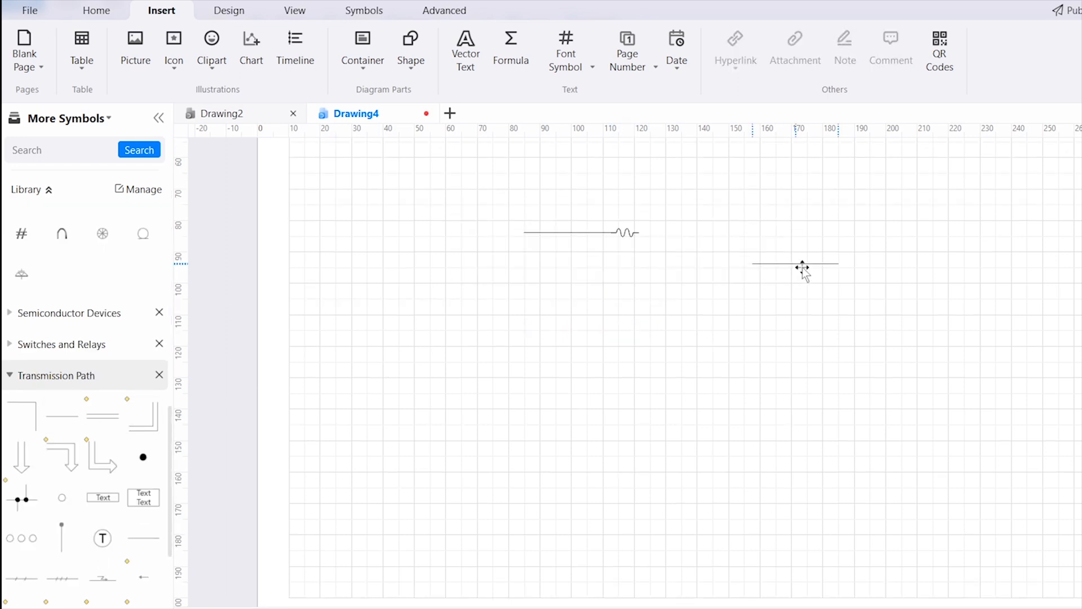
pyautogui.moveTo(804, 265); pyautogui.dragTo(692, 245)
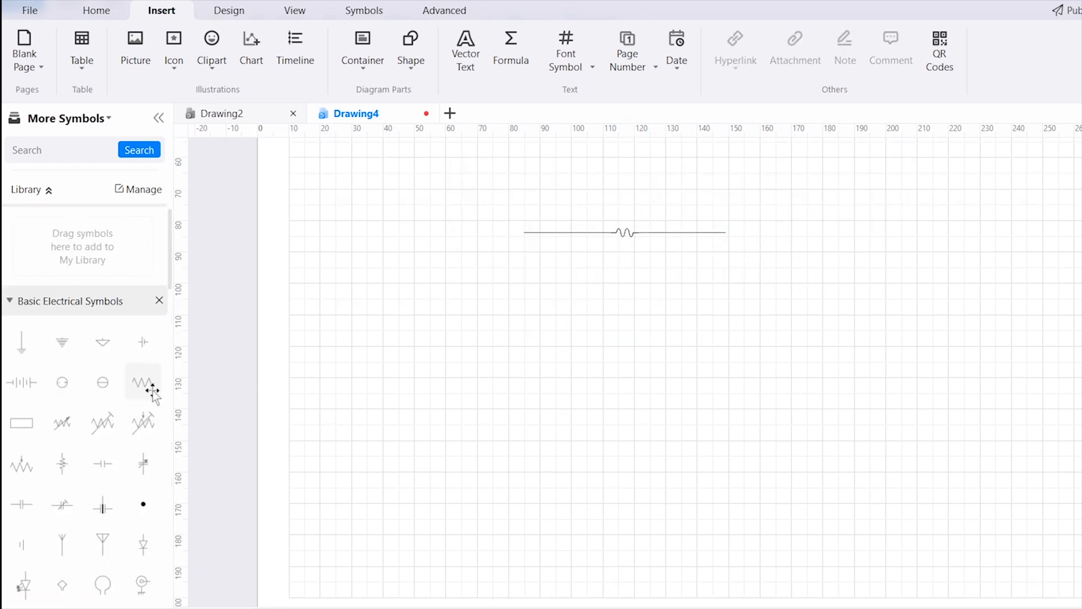
# Add a zigzag resistor followed by another line to the right end of the circuit, and place a transistor symbol below that end
pyautogui.moveTo(150, 386); pyautogui.dragTo(749, 234)
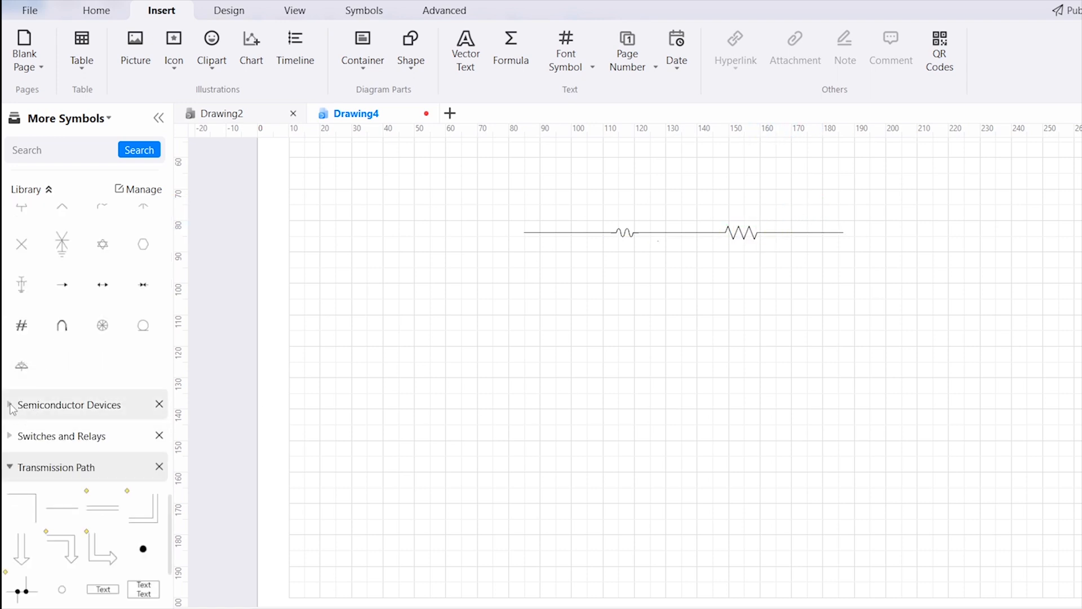
pyautogui.click(12, 406)
pyautogui.moveTo(106, 449); pyautogui.dragTo(853, 314)
pyautogui.click(685, 309)
pyautogui.click(825, 233)
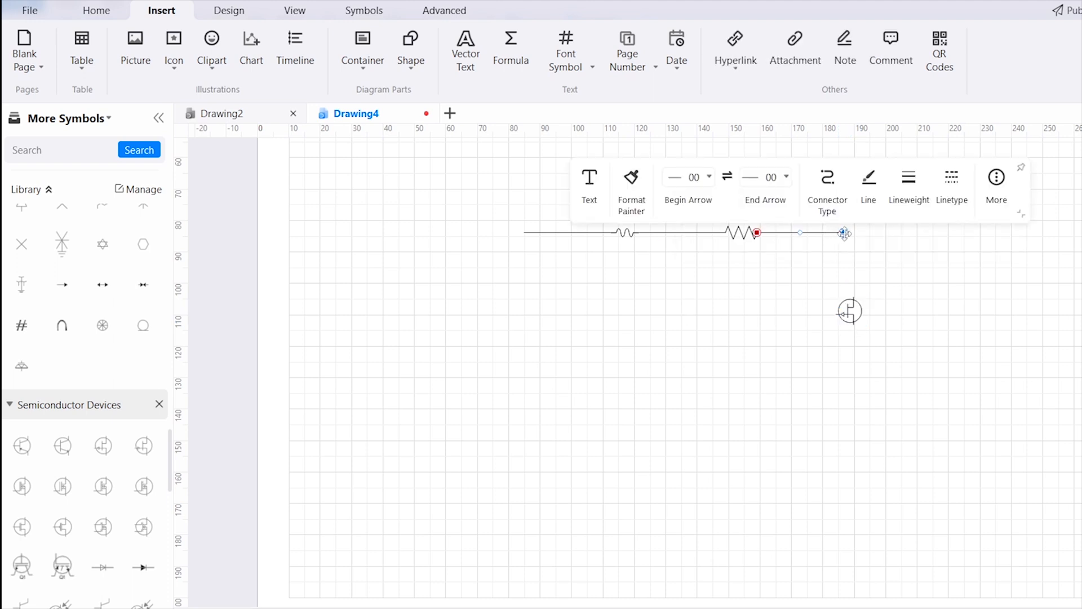
# Open the free Building Core Plan template from the Floor Plan examples of the Building Plan category
pyautogui.click(30, 10)
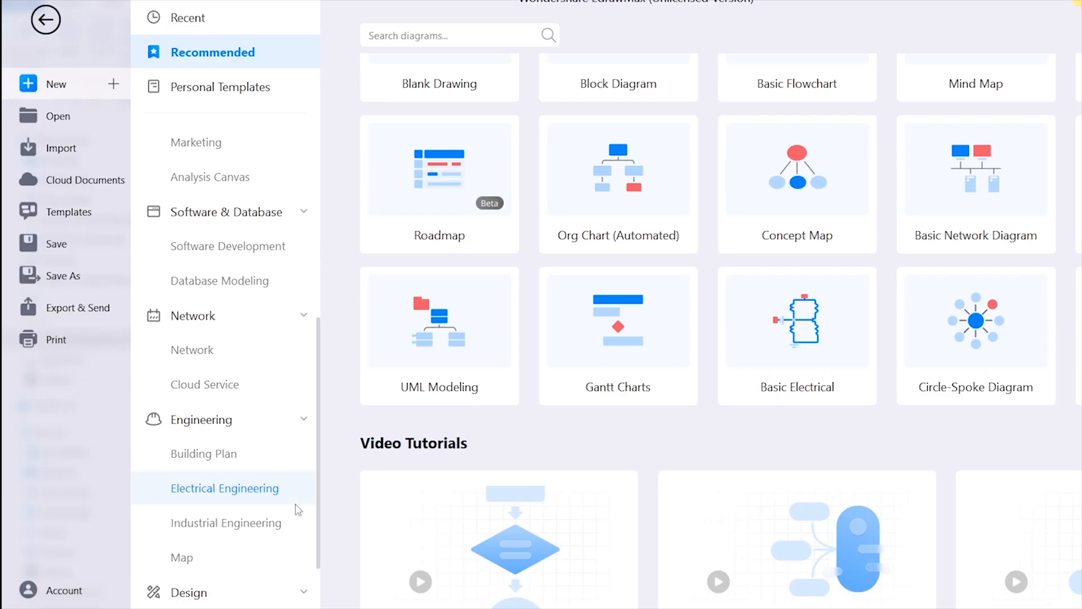
pyautogui.click(207, 461)
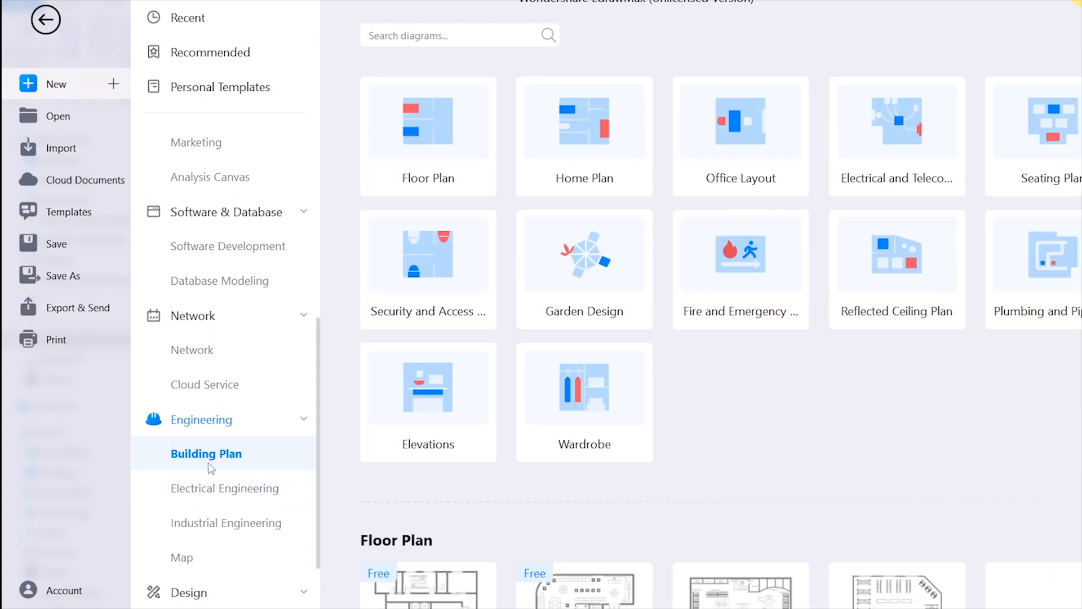
pyautogui.scroll(-4, 679, 466)
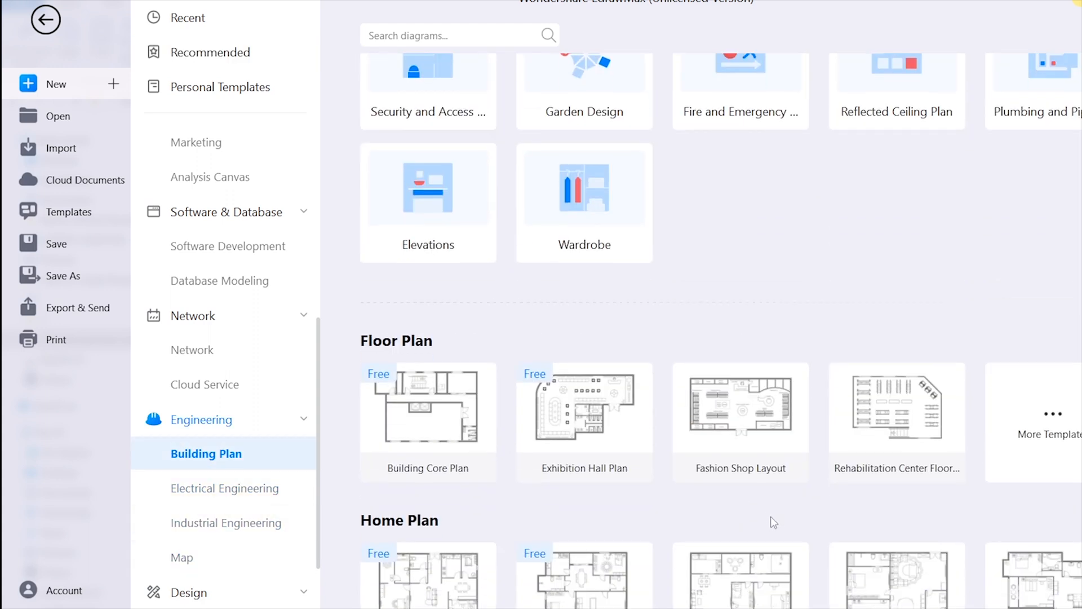
pyautogui.click(423, 273)
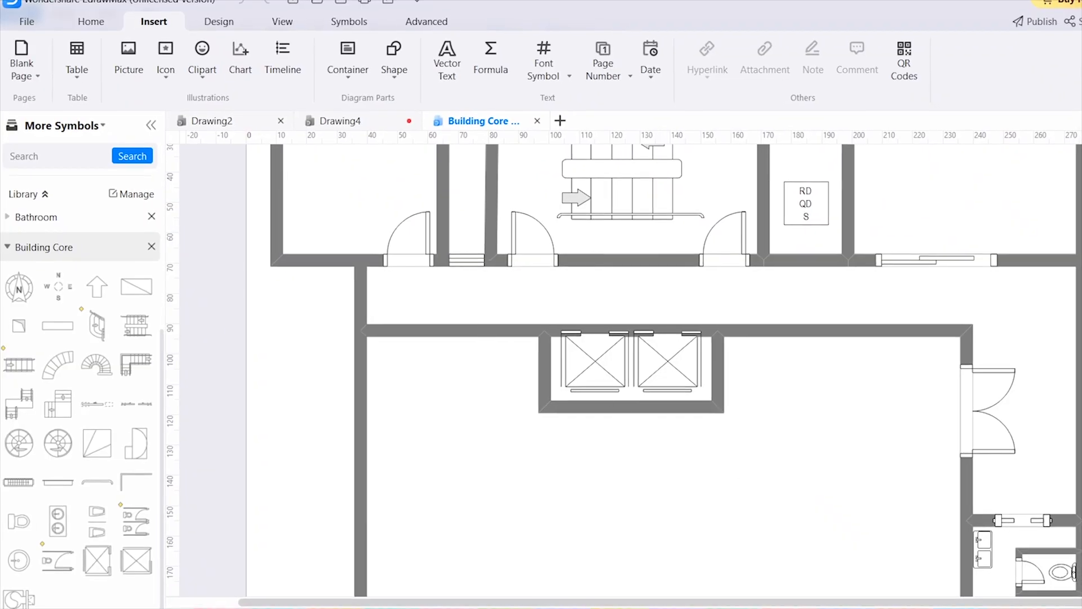
# Place a washbasin near one lower corner of the floor plan's large room and a curved staircase in the opposite lower corner
pyautogui.scroll(-2, 745, 505)
pyautogui.scroll(3, 807, 472)
pyautogui.scroll(-8, 789, 407)
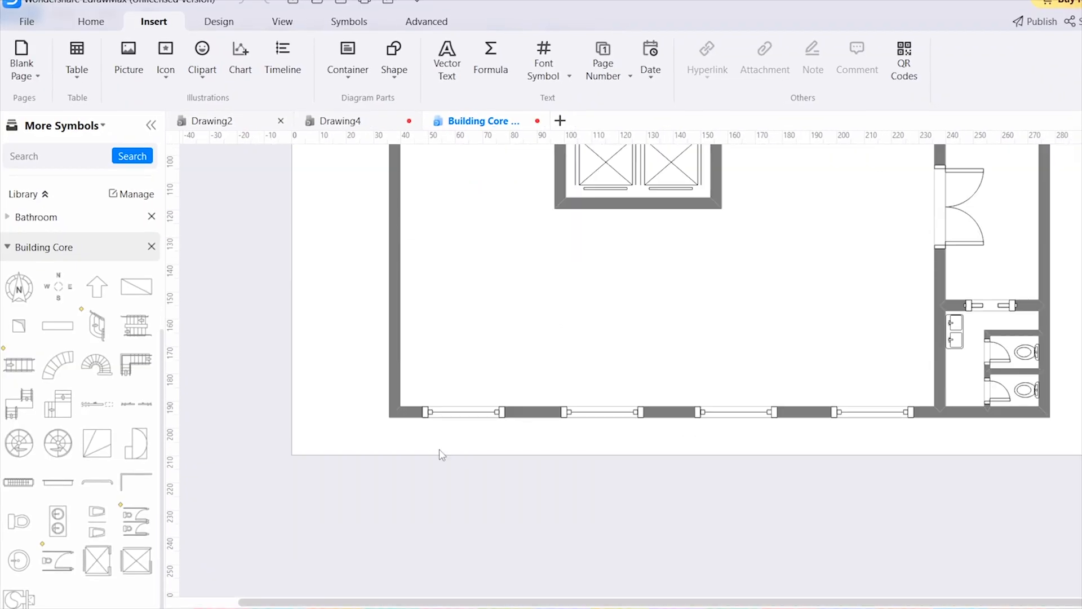
pyautogui.moveTo(57, 364); pyautogui.dragTo(898, 376)
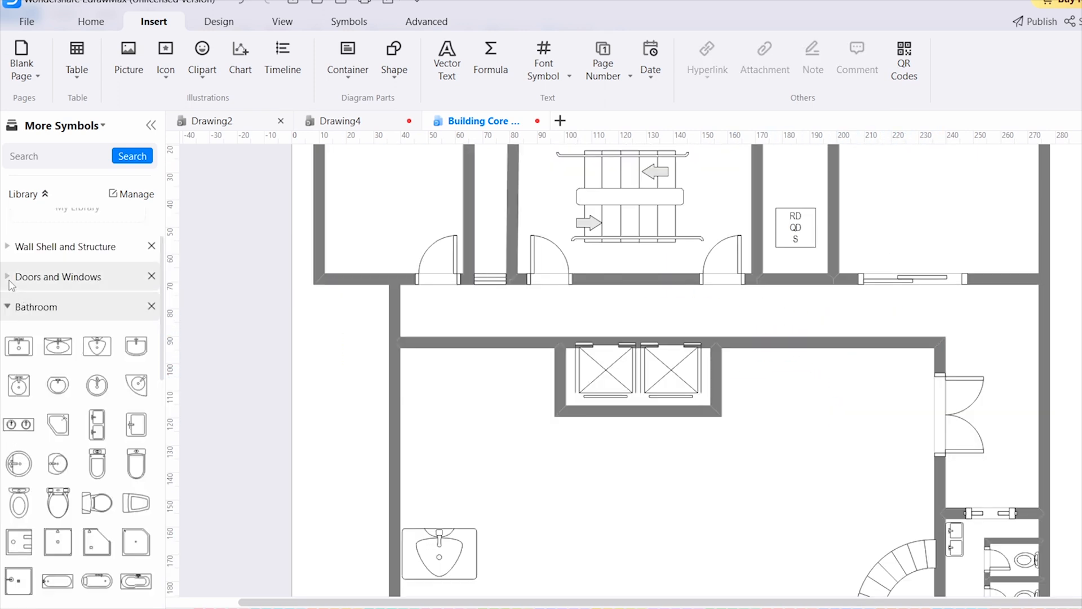
# Add a window symbol from the Doors and Windows library near the large room's upper wall, beyond the elevators
pyautogui.click(10, 282)
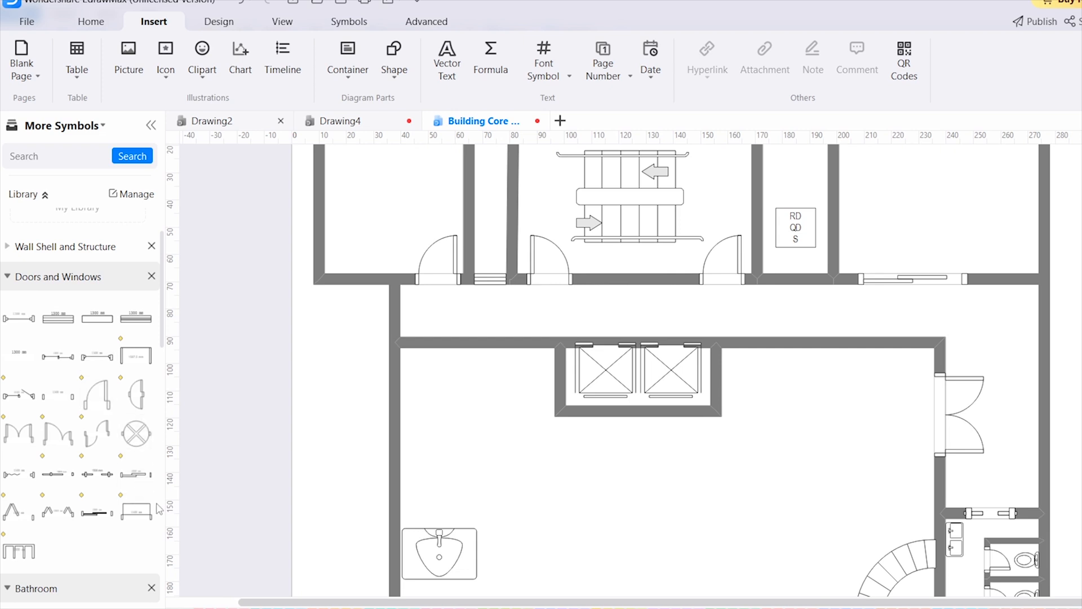
pyautogui.moveTo(59, 319); pyautogui.dragTo(836, 361)
pyautogui.scroll(-3, 828, 439)
# Open the free conceptual diagram of ways to increase sales from the Concept Map examples of the Mind Map category
pyautogui.click(27, 21)
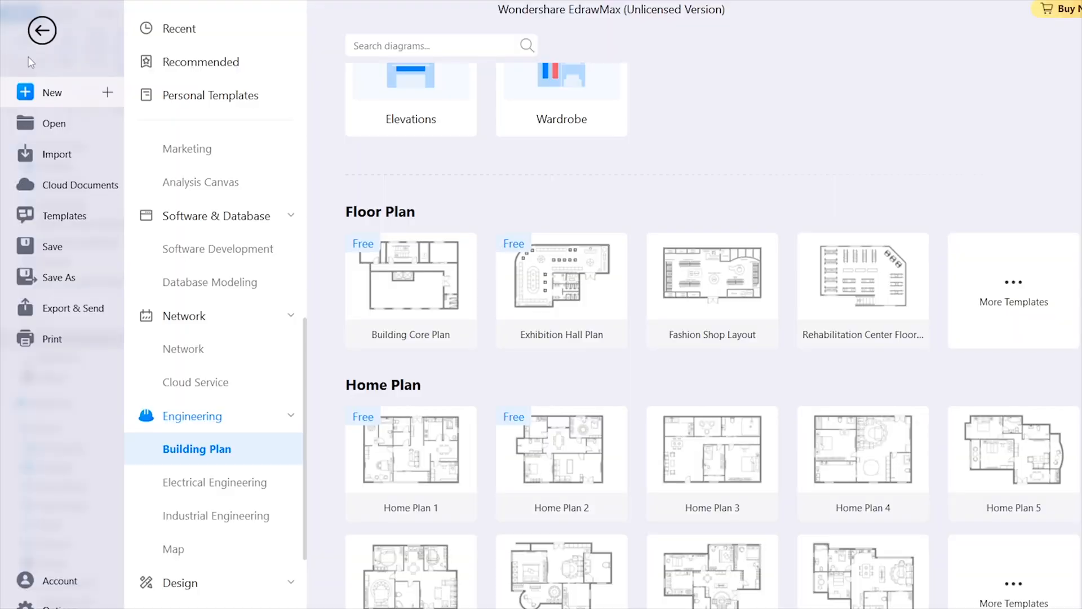
pyautogui.scroll(-3, 219, 491)
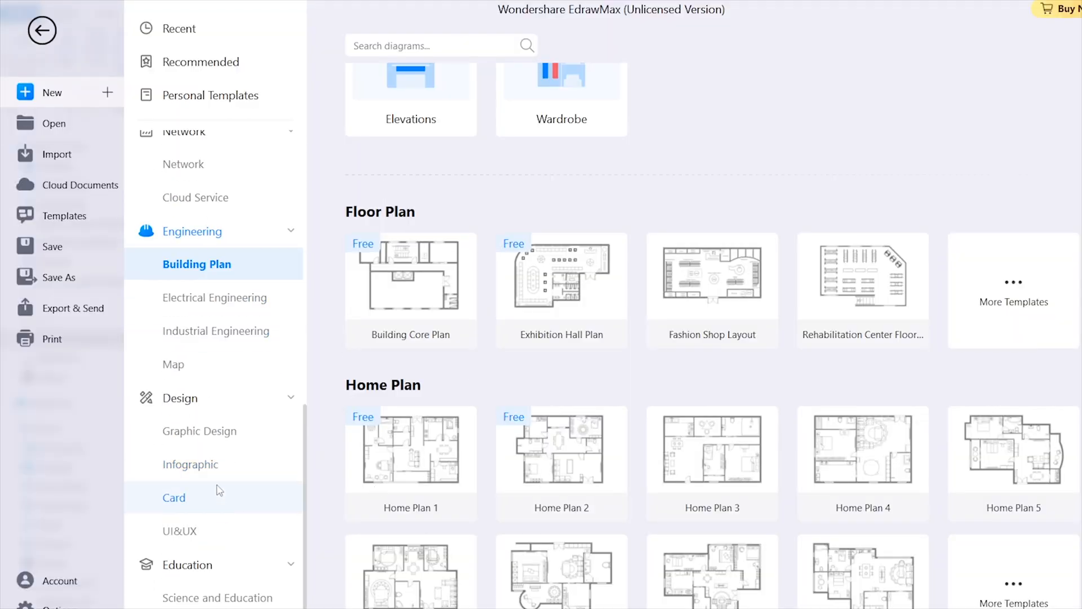
pyautogui.scroll(5, 225, 369)
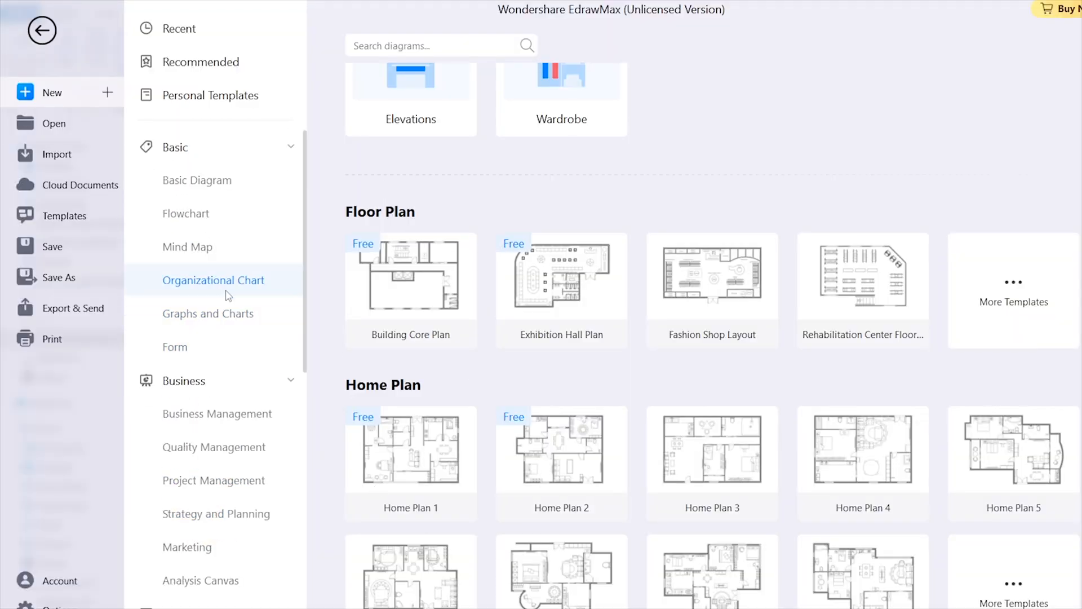
pyautogui.click(209, 252)
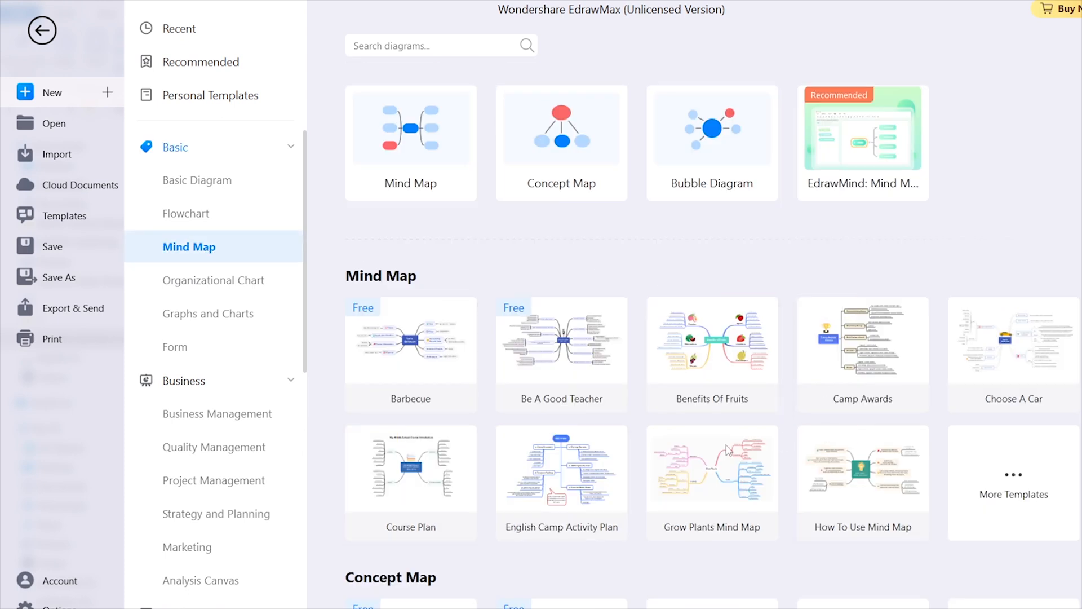
pyautogui.scroll(-5, 727, 449)
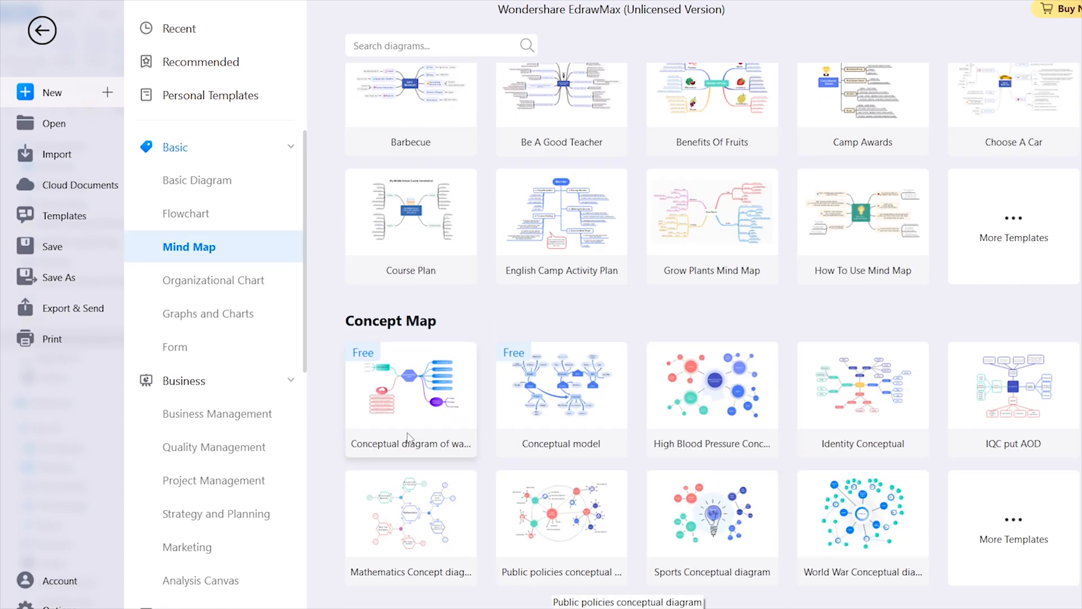
pyautogui.click(410, 387)
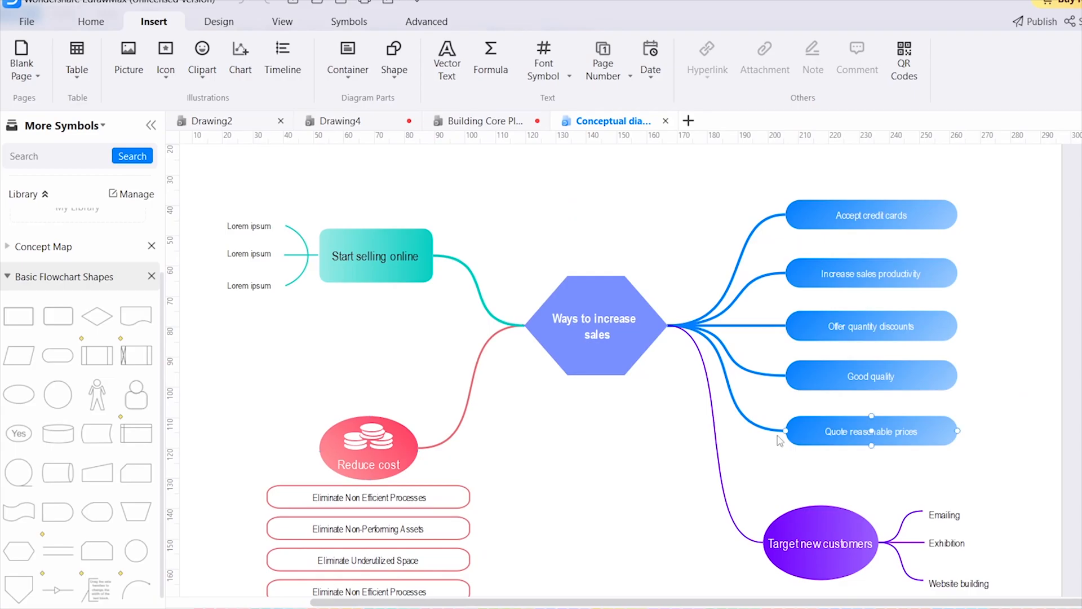
# Place the head-and-shoulders user shape from Basic Flowchart Shapes between the Reduce cost and Target new customers branches
pyautogui.click(863, 326)
pyautogui.click(626, 367)
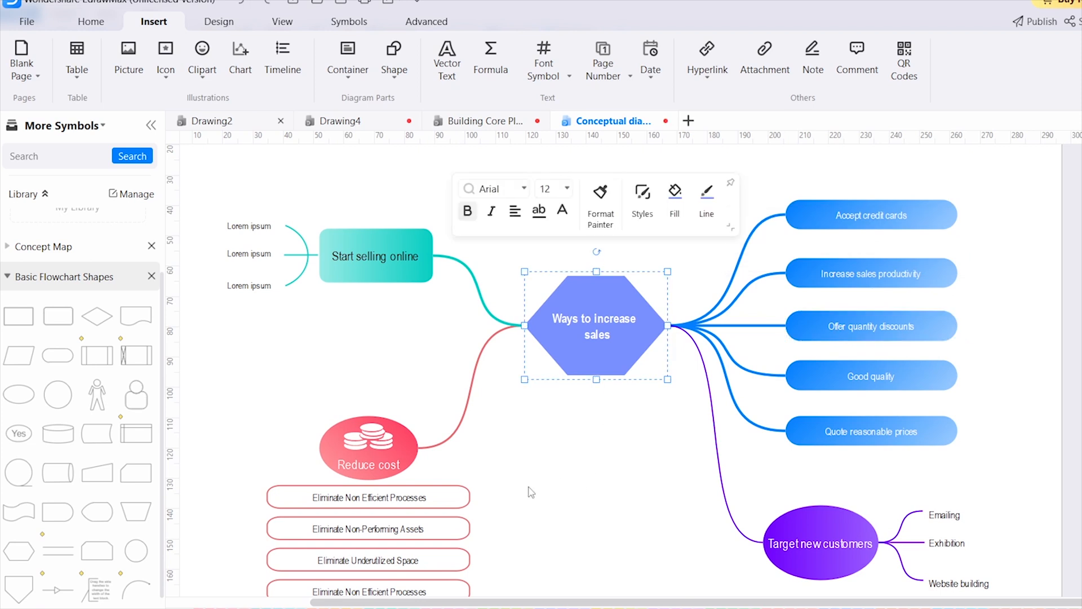
pyautogui.moveTo(138, 395); pyautogui.dragTo(596, 469)
pyautogui.click(799, 496)
pyautogui.scroll(-1, 135, 438)
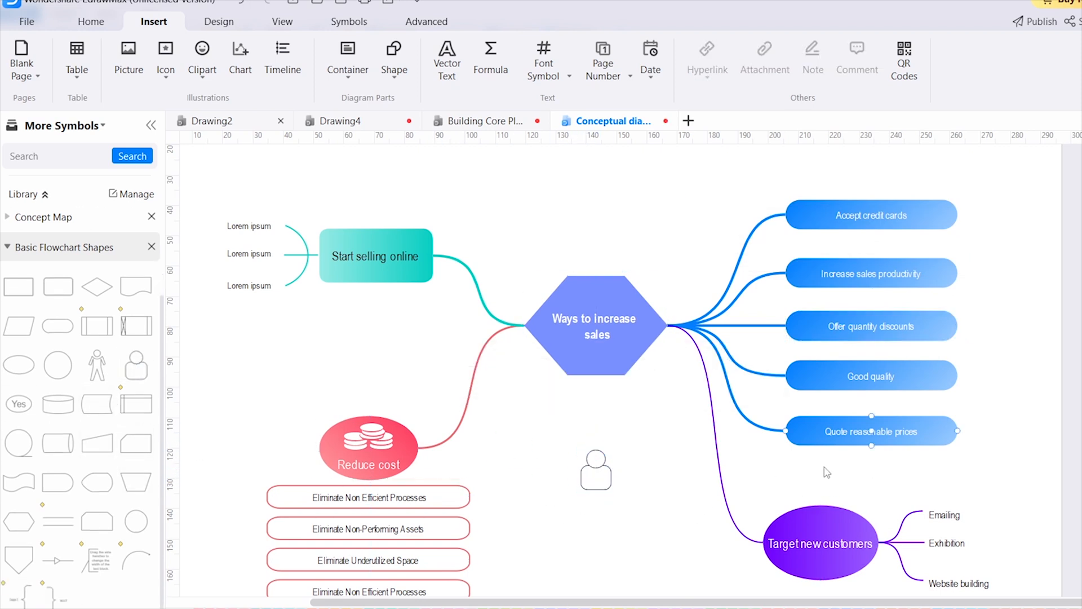
pyautogui.scroll(-3, 777, 463)
pyautogui.scroll(3, 777, 464)
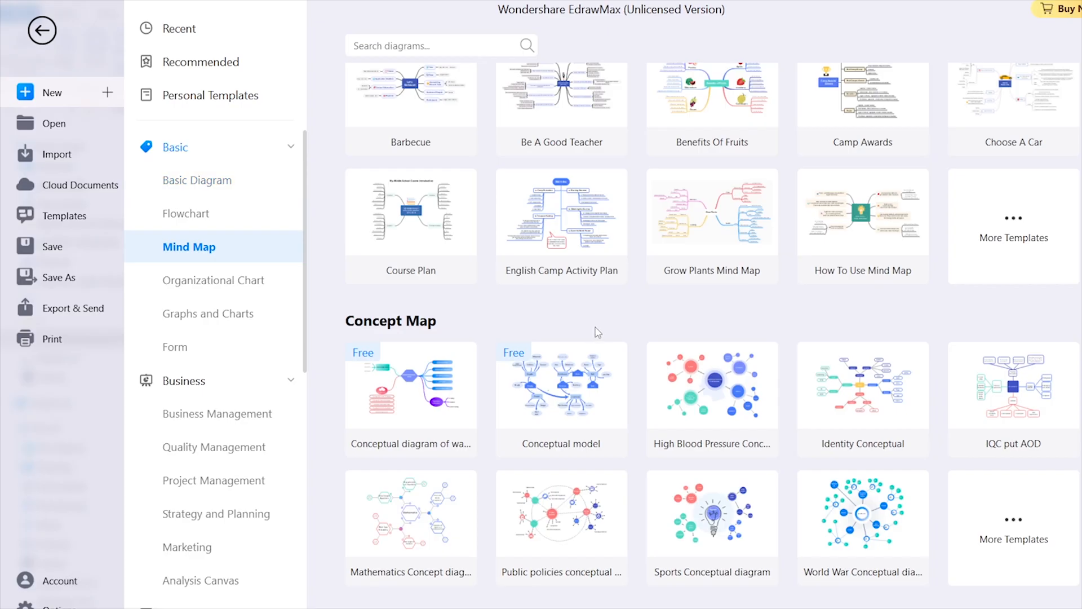
pyautogui.scroll(5, 634, 345)
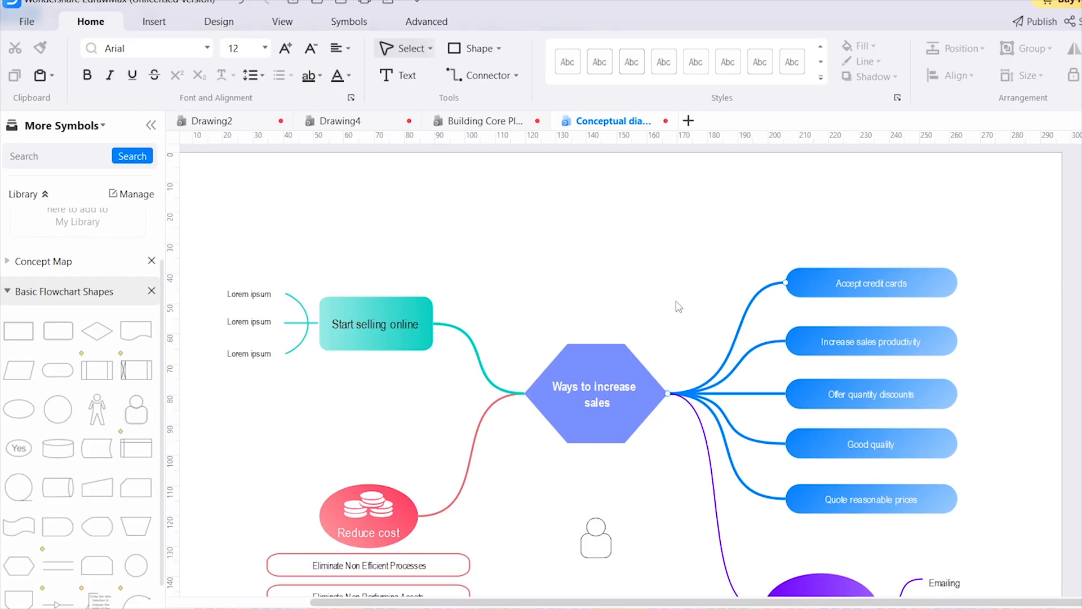
pyautogui.click(27, 21)
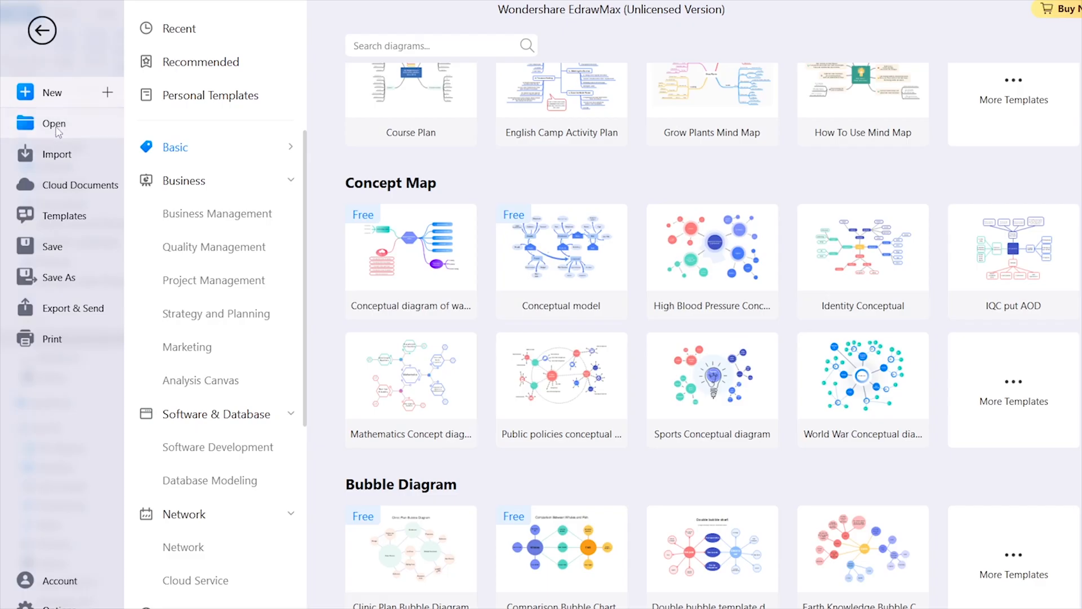
pyautogui.click(42, 30)
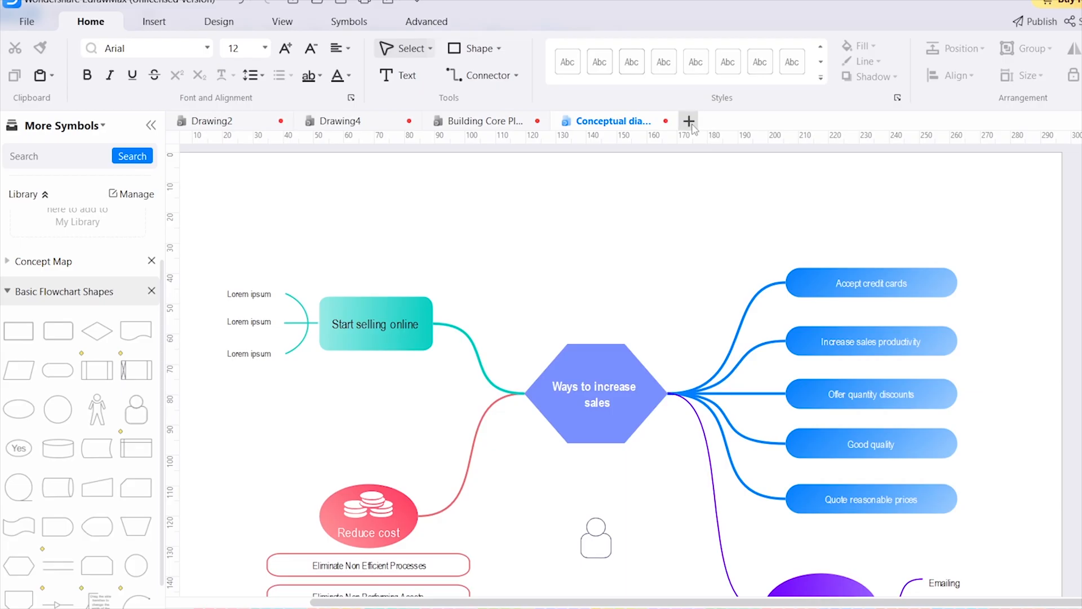
# Create a blank drawing and place a standing person shape about 38 mm wide and 69 mm tall on it
pyautogui.click(689, 121)
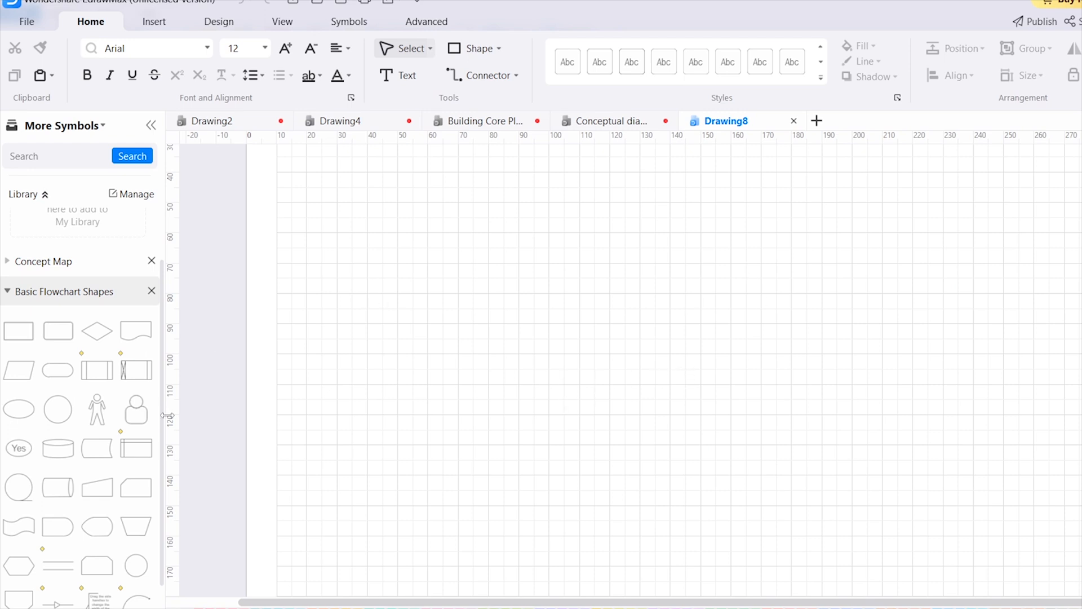
pyautogui.moveTo(97, 408); pyautogui.dragTo(749, 506)
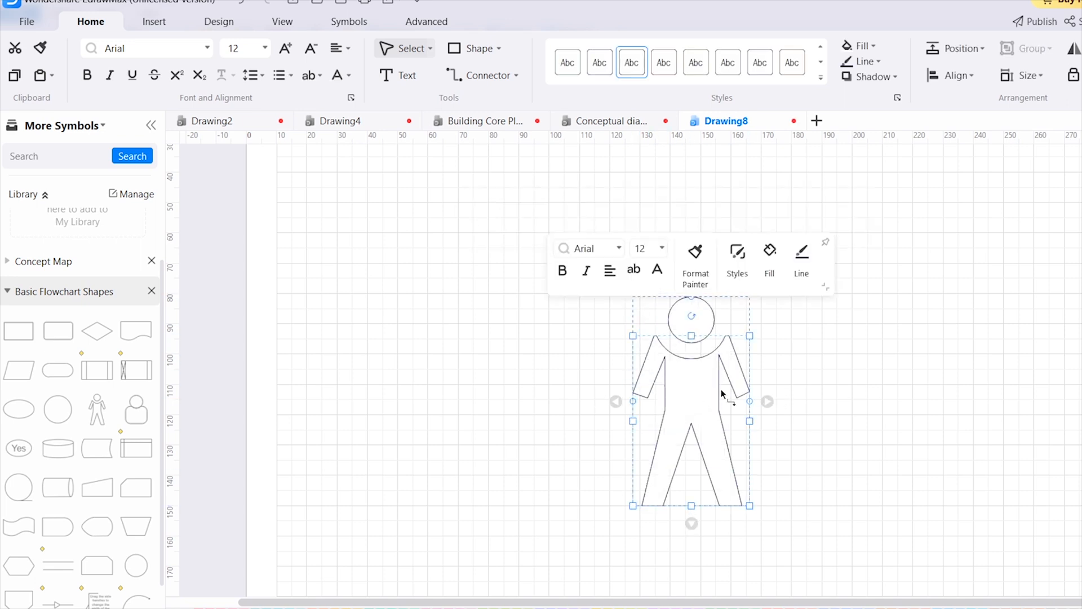
pyautogui.click(431, 348)
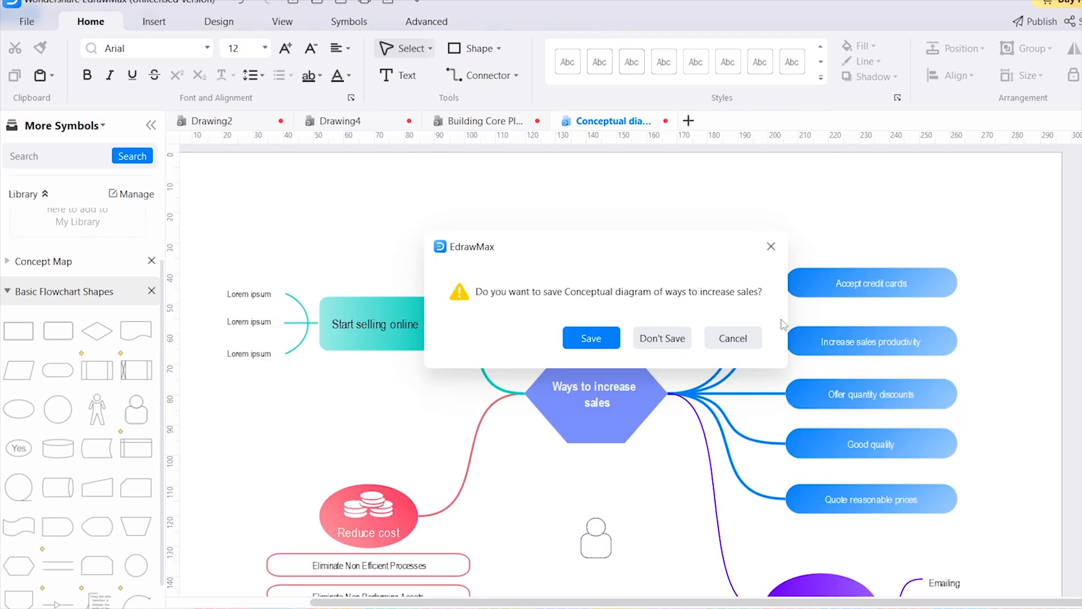
pyautogui.click(771, 247)
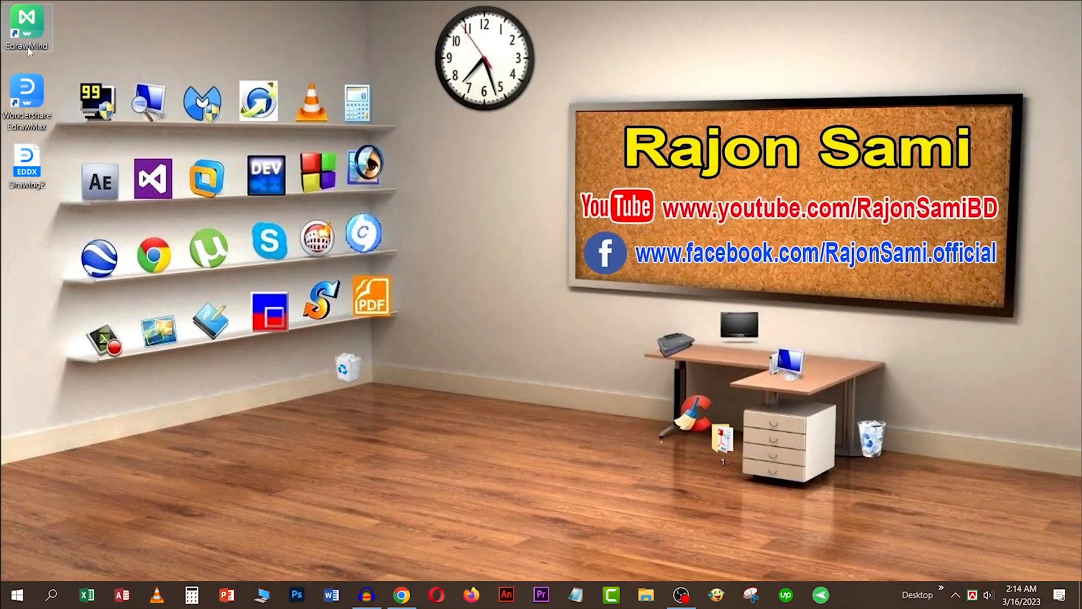
# Switch to EdrawMind, dismiss the file recovery dialog, and create a map from the blank Mind Map template
pyautogui.doubleClick(27, 34)
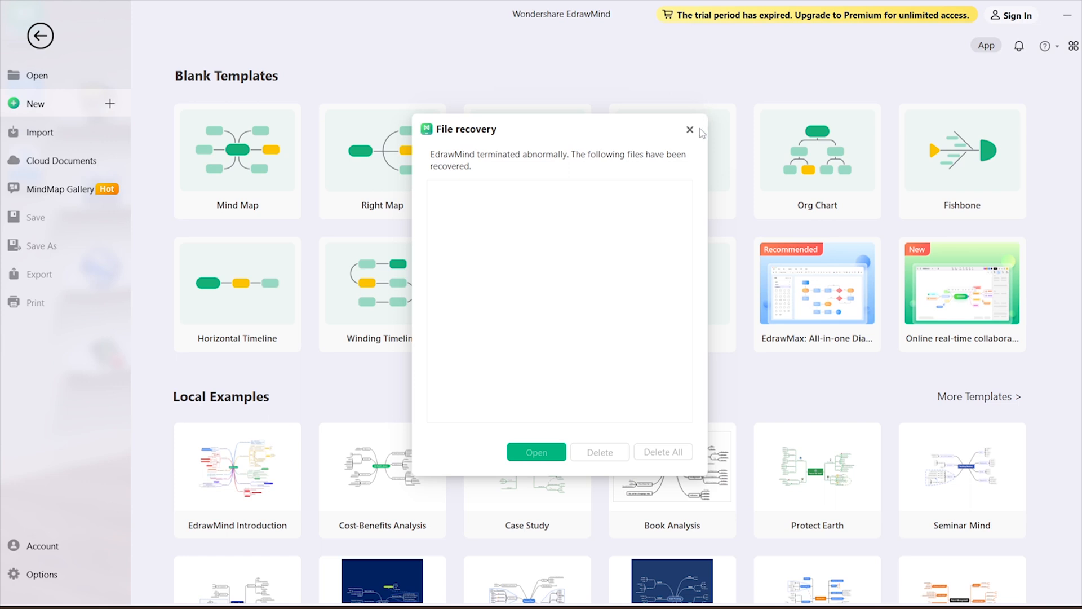
pyautogui.click(690, 130)
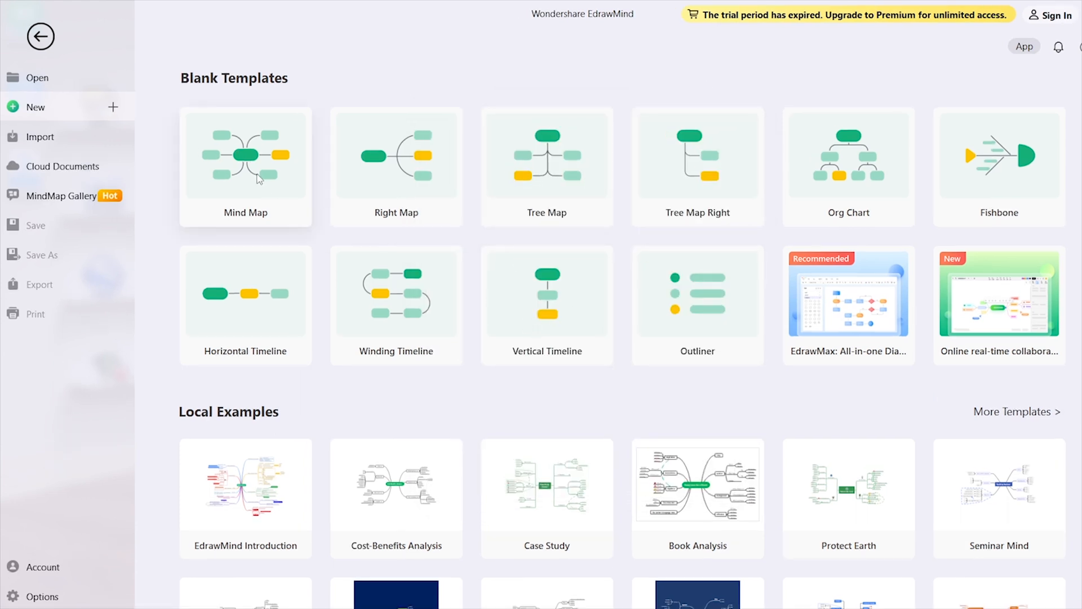
pyautogui.click(251, 175)
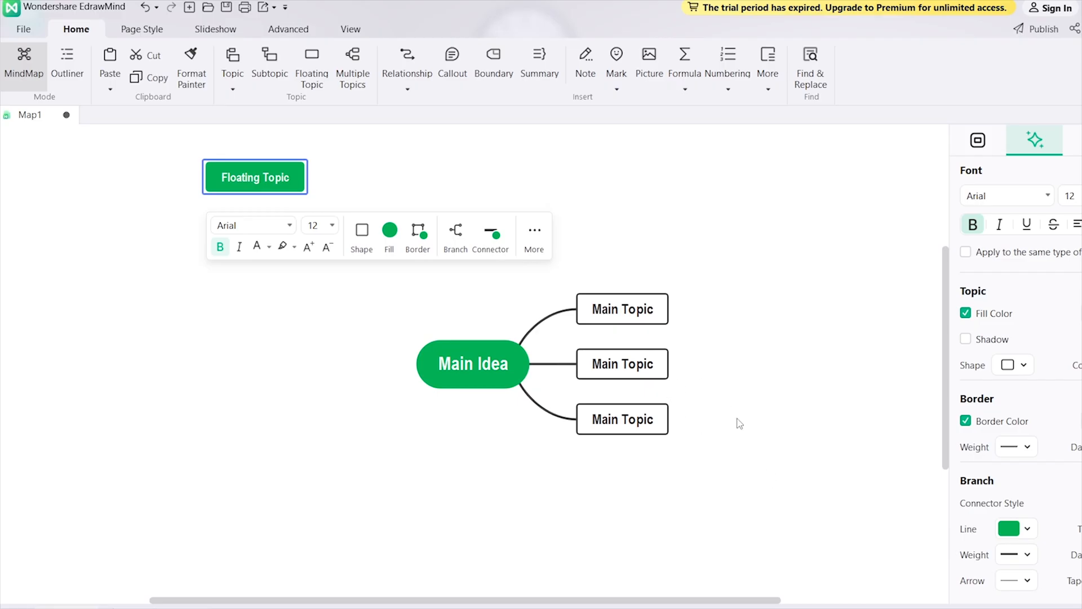
# Add a subtopic to the uppermost Main Topic and a nested subtopic under that subtopic
pyautogui.click(623, 316)
pyautogui.click(756, 341)
pyautogui.click(626, 311)
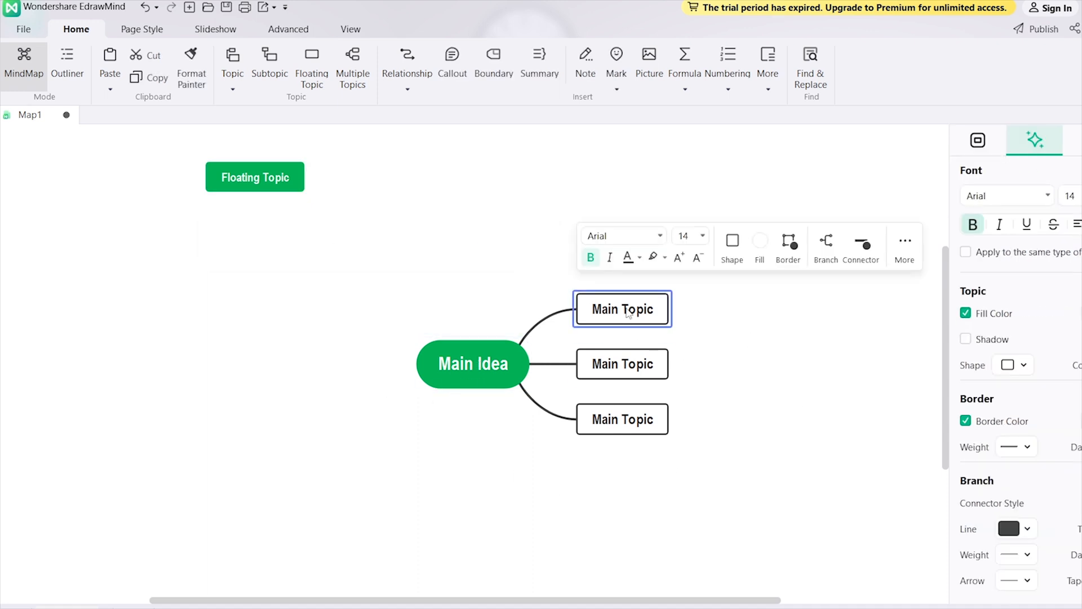
pyautogui.click(270, 73)
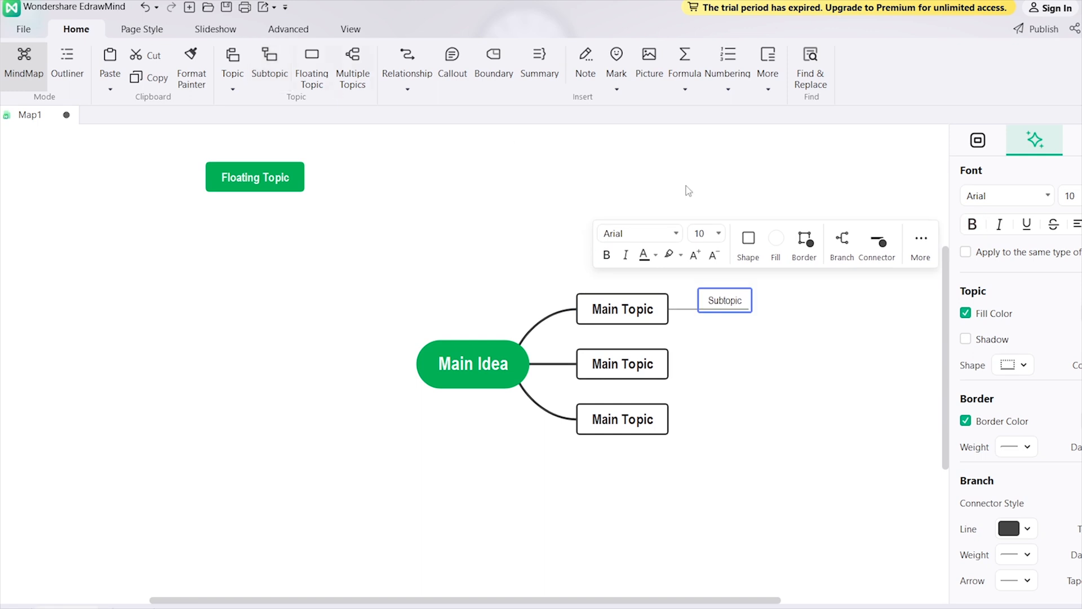
pyautogui.click(778, 362)
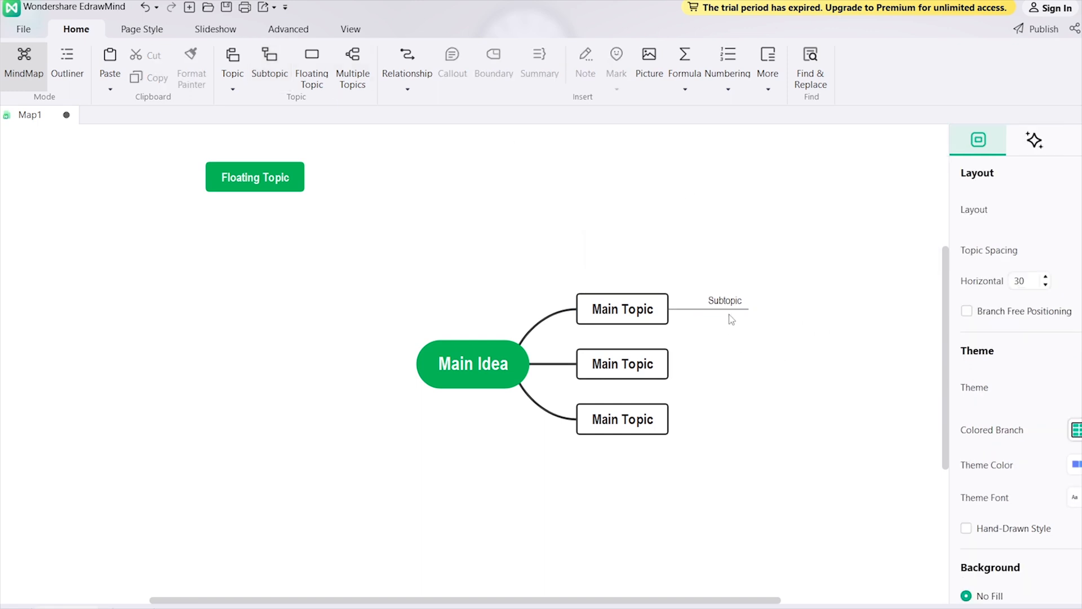
pyautogui.click(731, 305)
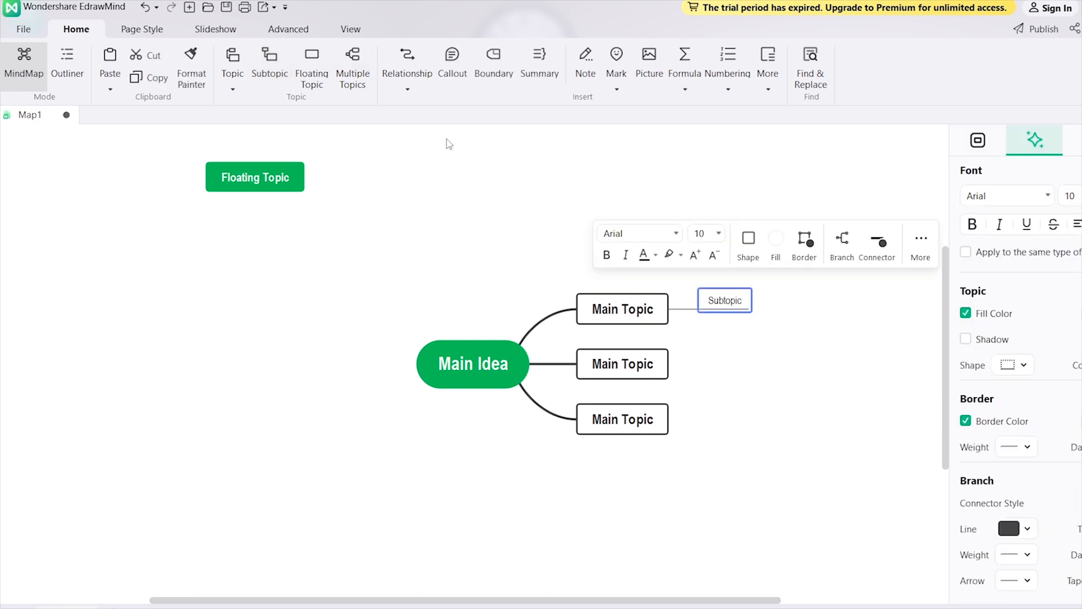
pyautogui.click(270, 73)
pyautogui.click(748, 333)
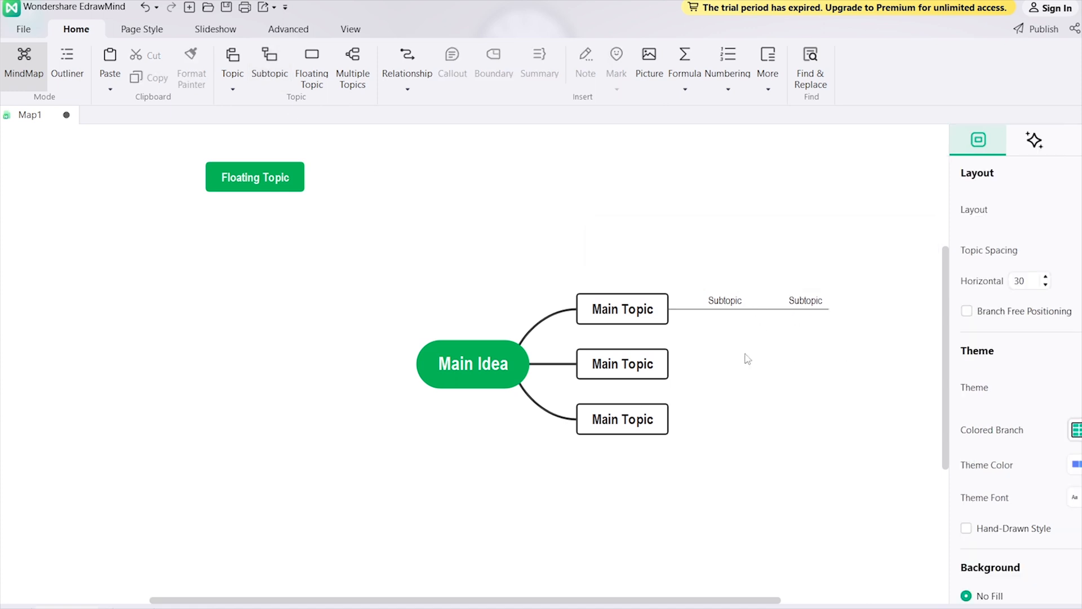
# Add two more main topics below the uppermost one and one main topic on the opposite side of the Main Idea
pyautogui.click(613, 321)
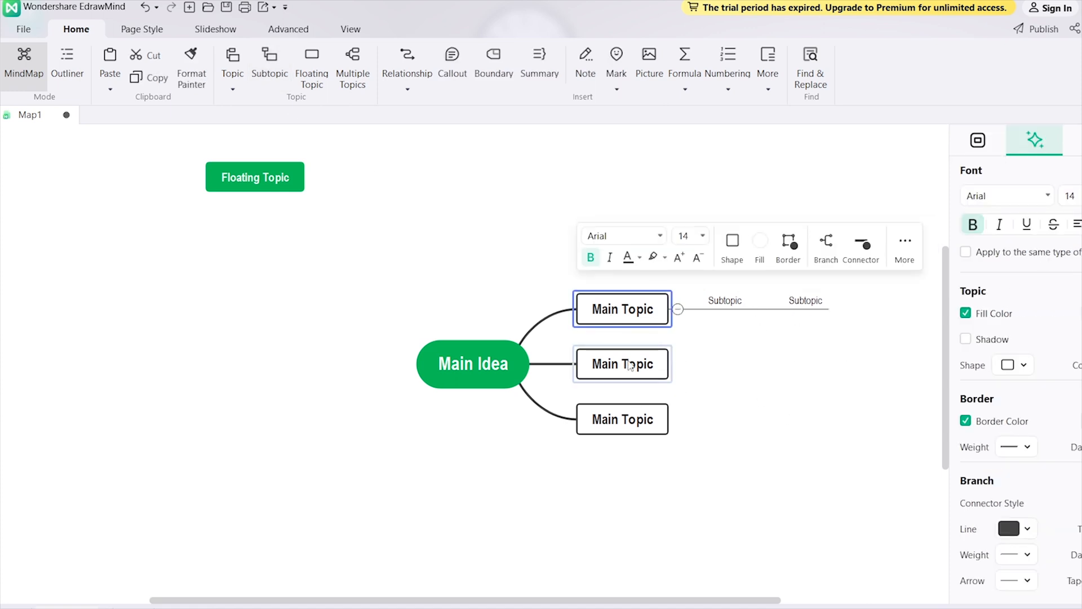
pyautogui.click(231, 61)
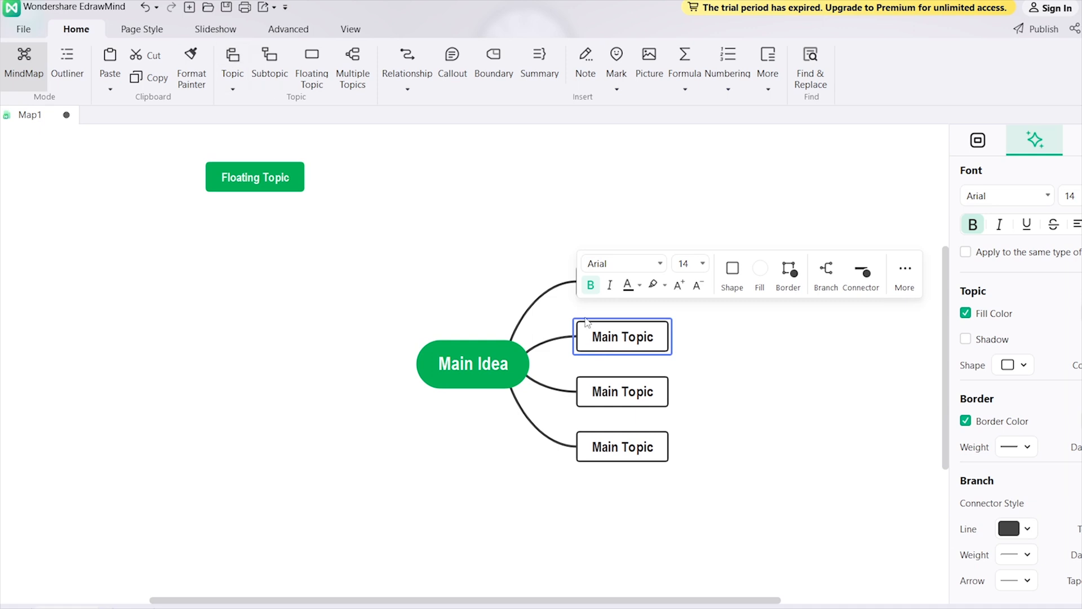
pyautogui.click(562, 384)
pyautogui.click(233, 63)
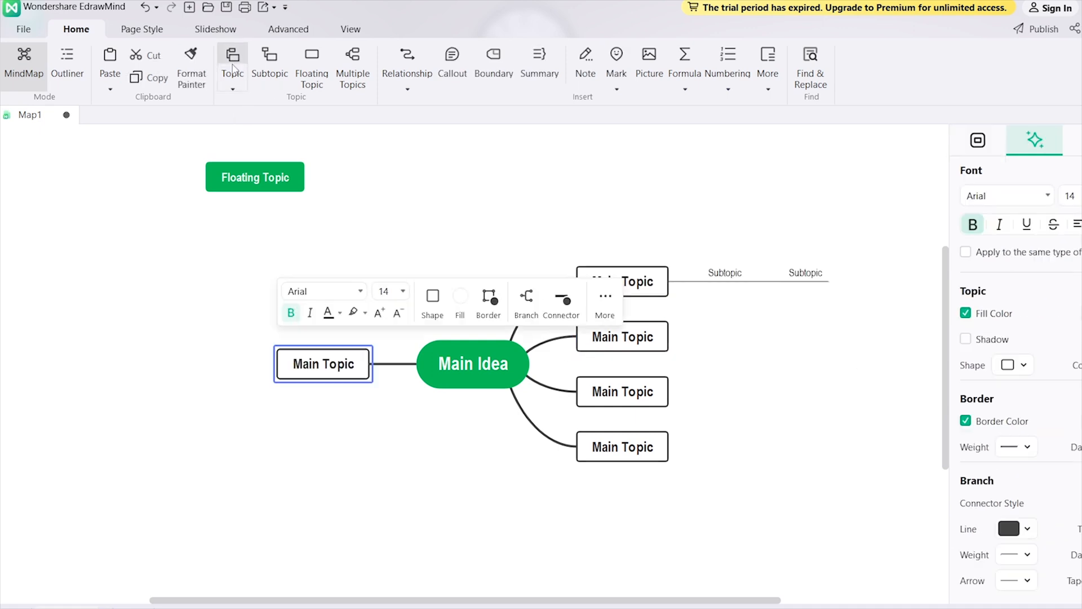
pyautogui.click(876, 115)
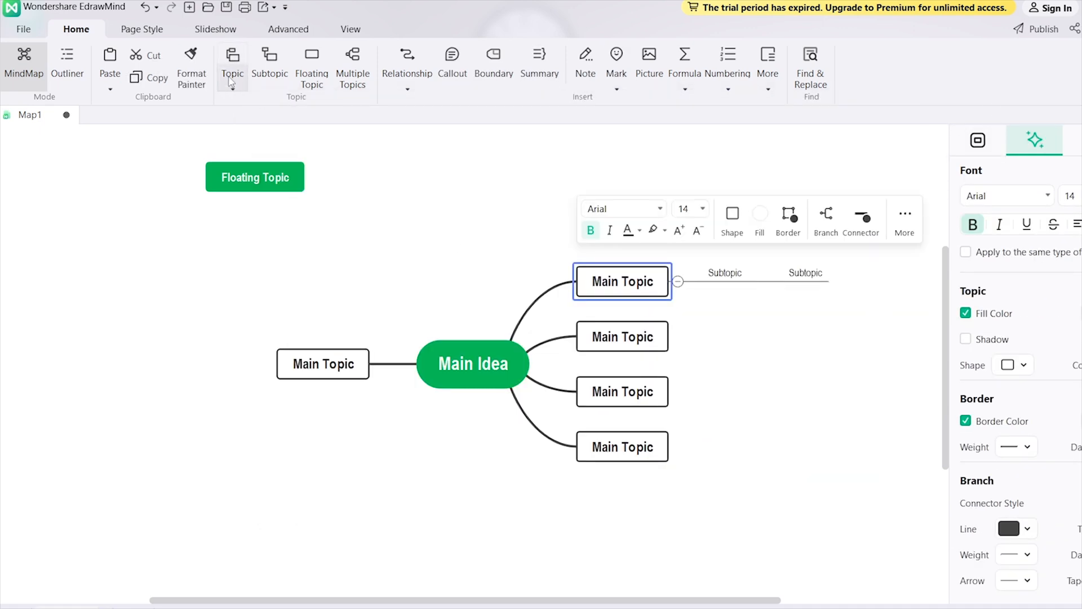
pyautogui.click(235, 76)
pyautogui.click(252, 106)
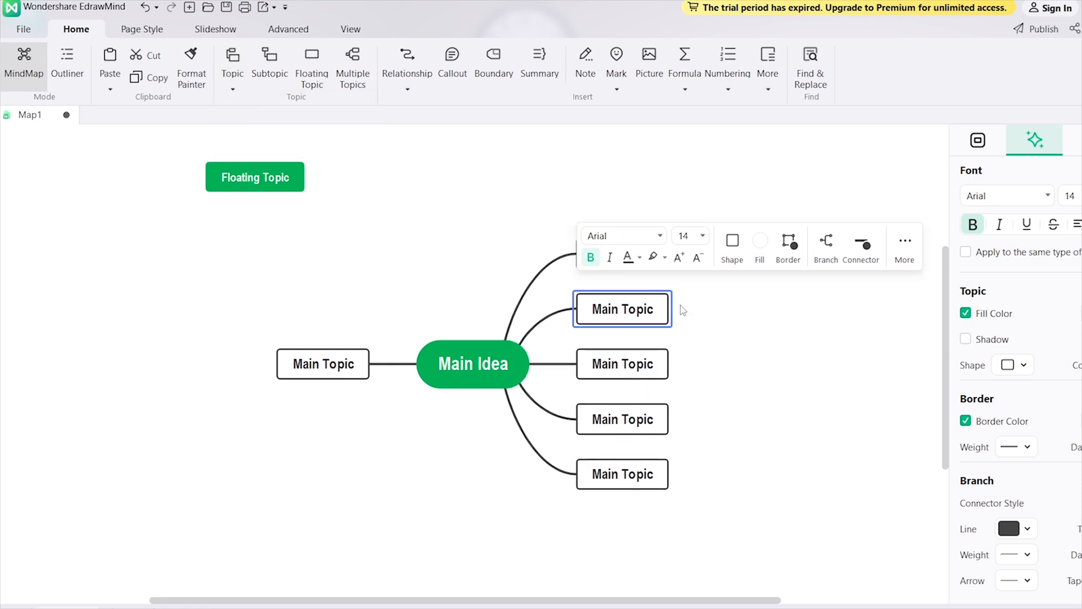
pyautogui.click(794, 415)
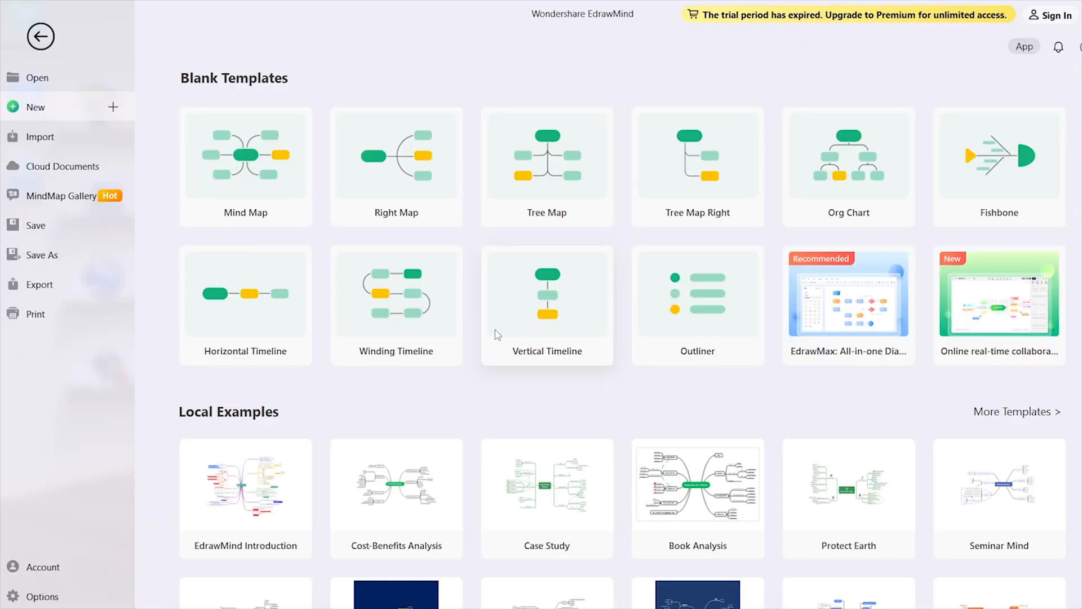
# Browse the blank templates and local examples available for a new mind map
pyautogui.scroll(-1, 580, 411)
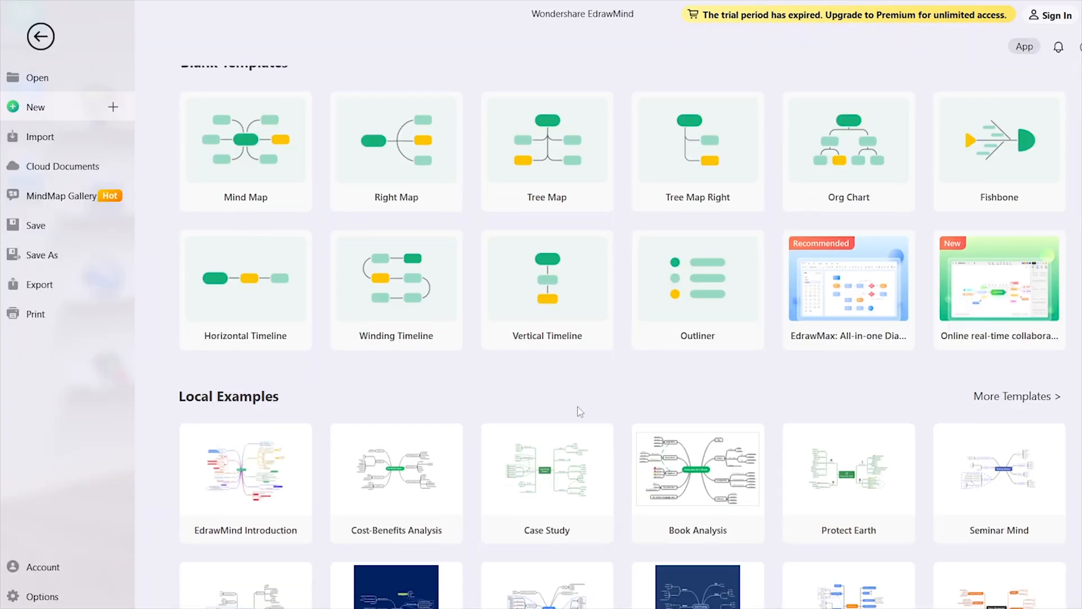